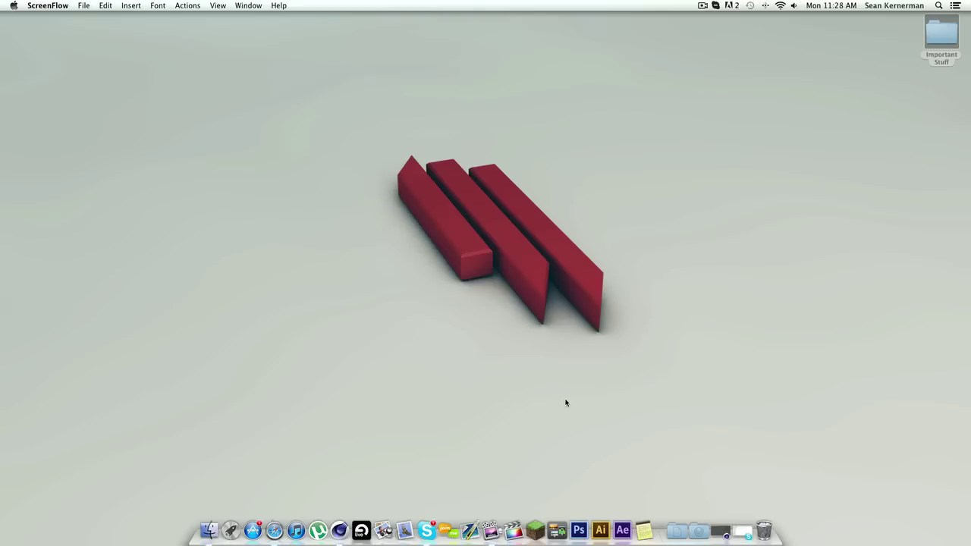
- Switch to Cinema 4D and open the HDRI Lightkit Pro.lib4d library from the Grey Scale Gorilla folder inside LightStudios
{"action": "left_click", "coordinate": [339, 530]}
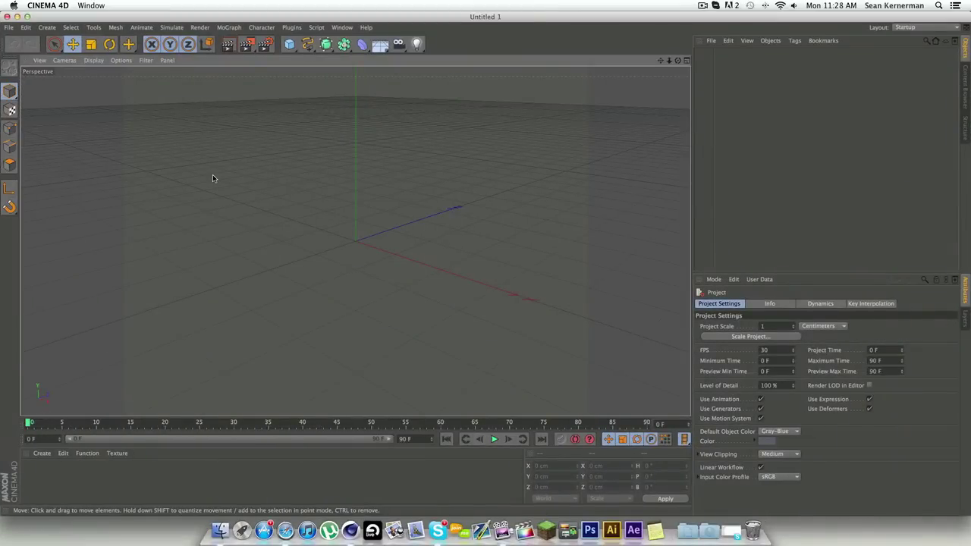
{"action": "scroll", "coordinate": [377, 228], "scroll_direction": "down", "scroll_amount": 2}
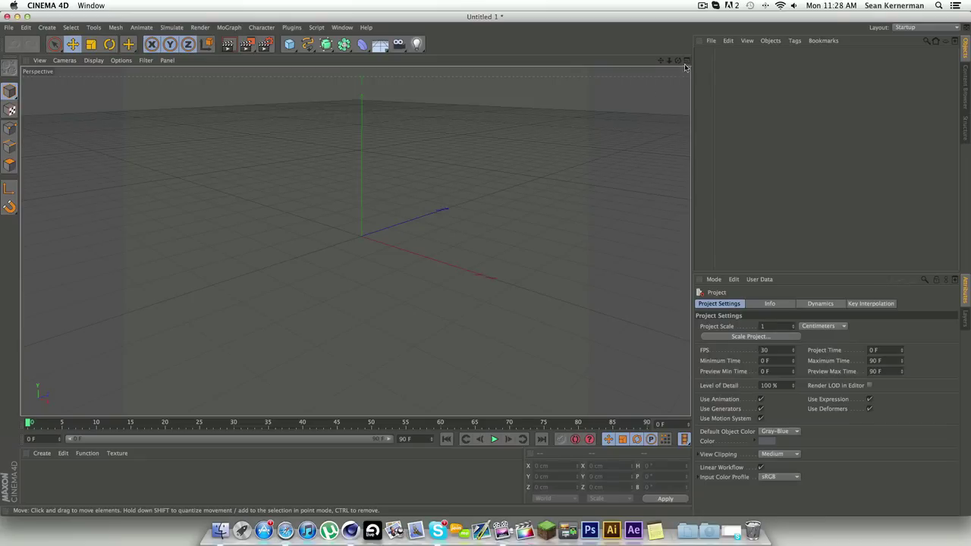
{"action": "left_click", "coordinate": [8, 27]}
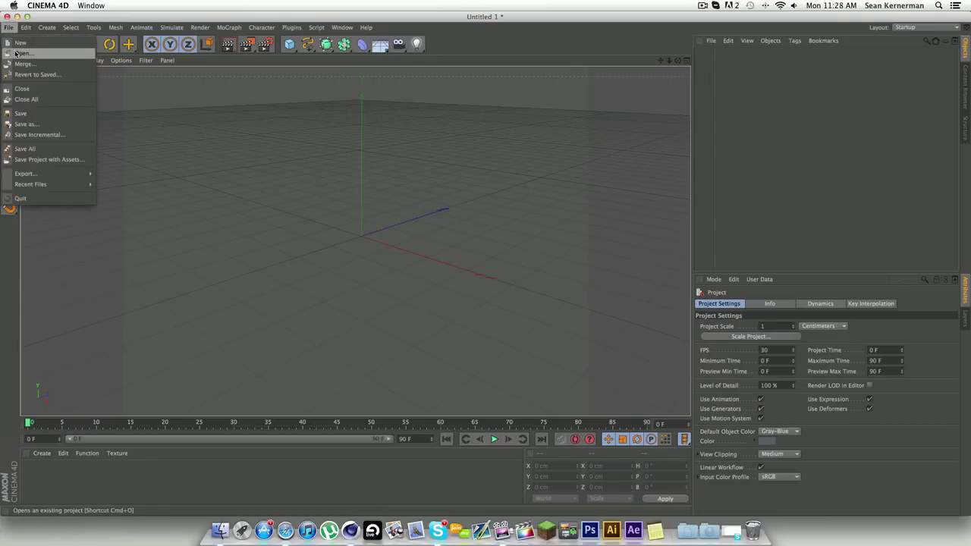
{"action": "left_click", "coordinate": [30, 56]}
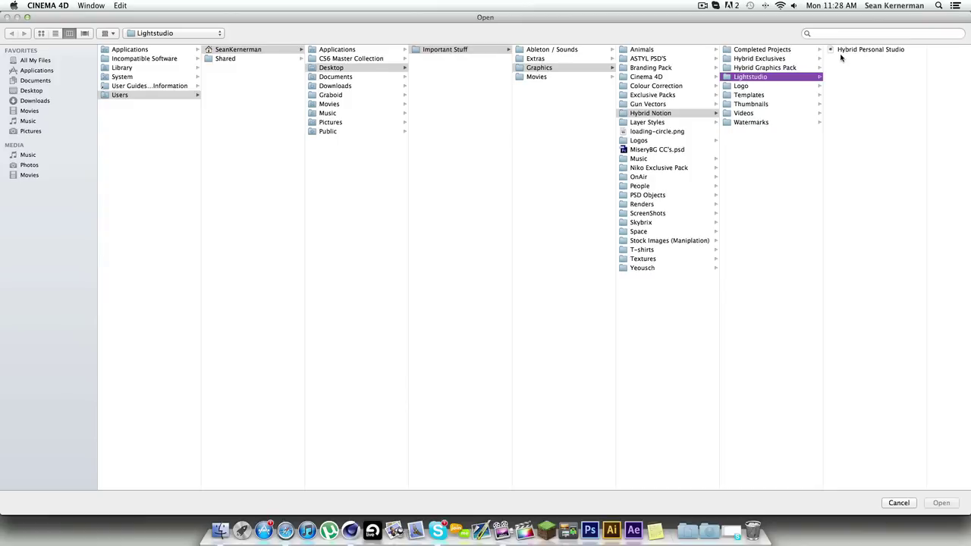
{"action": "left_click", "coordinate": [657, 77]}
{"action": "left_click", "coordinate": [749, 60]}
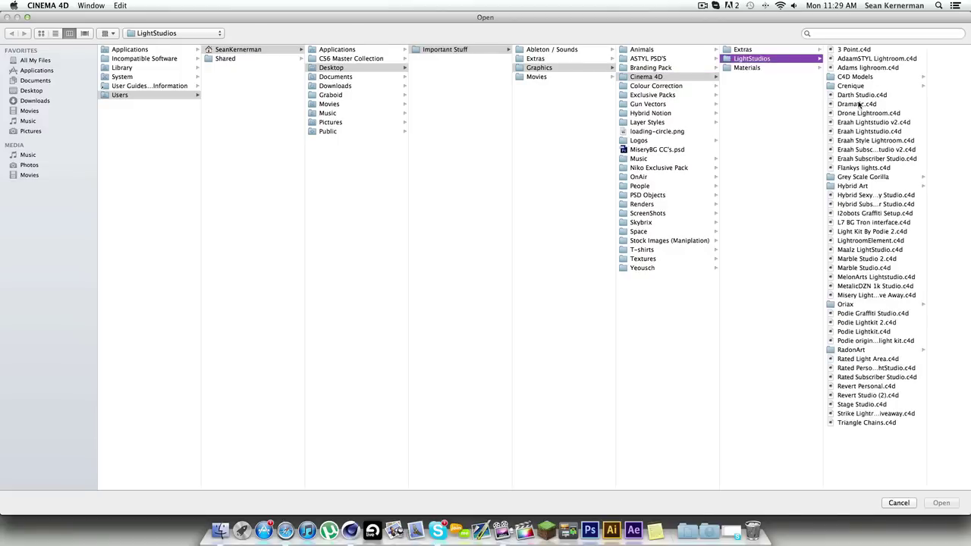
{"action": "left_click", "coordinate": [863, 178]}
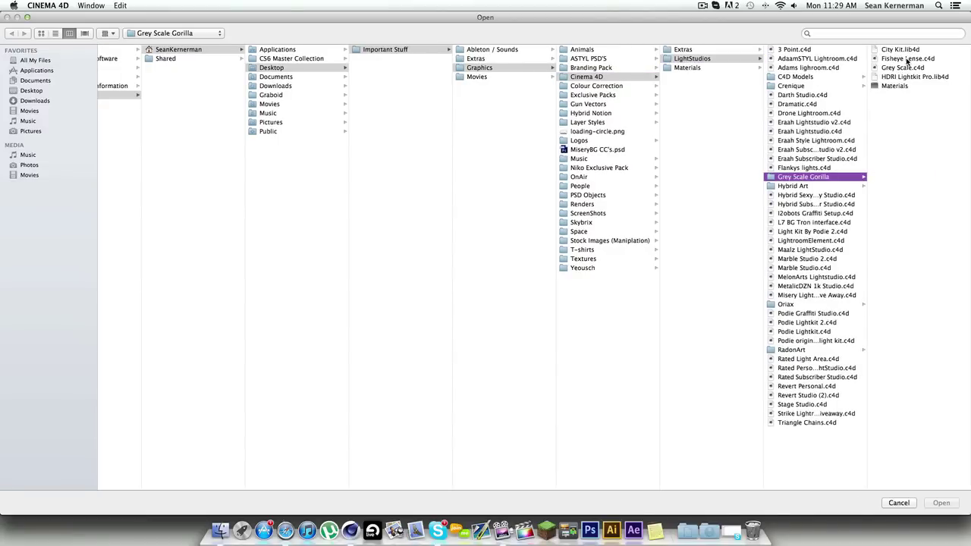
{"action": "double_click", "coordinate": [904, 77]}
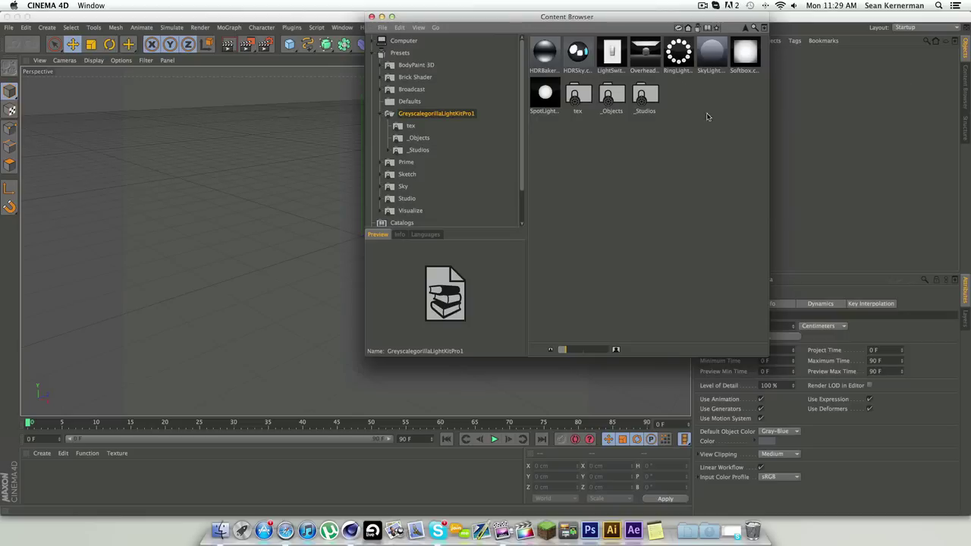
- Load the LargeProductStudio scene from the Greyscalegorilla light kit's _Studios presets and close the Content Browser
{"action": "double_click", "coordinate": [412, 152]}
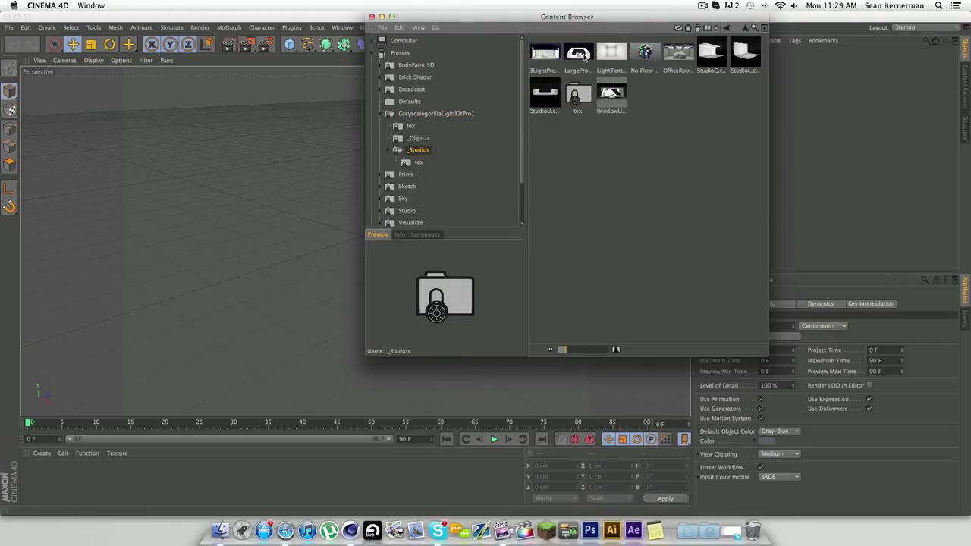
{"action": "double_click", "coordinate": [585, 55]}
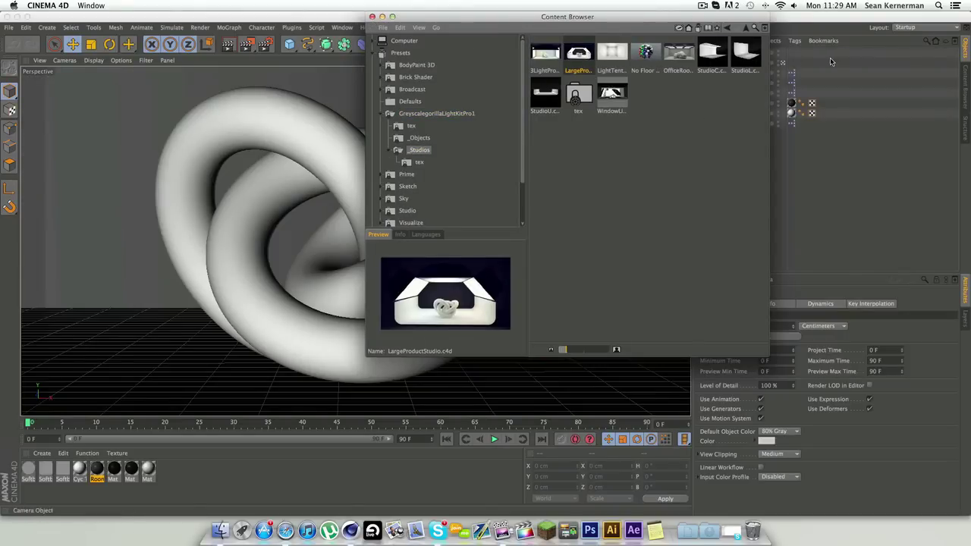
{"action": "left_click", "coordinate": [372, 16]}
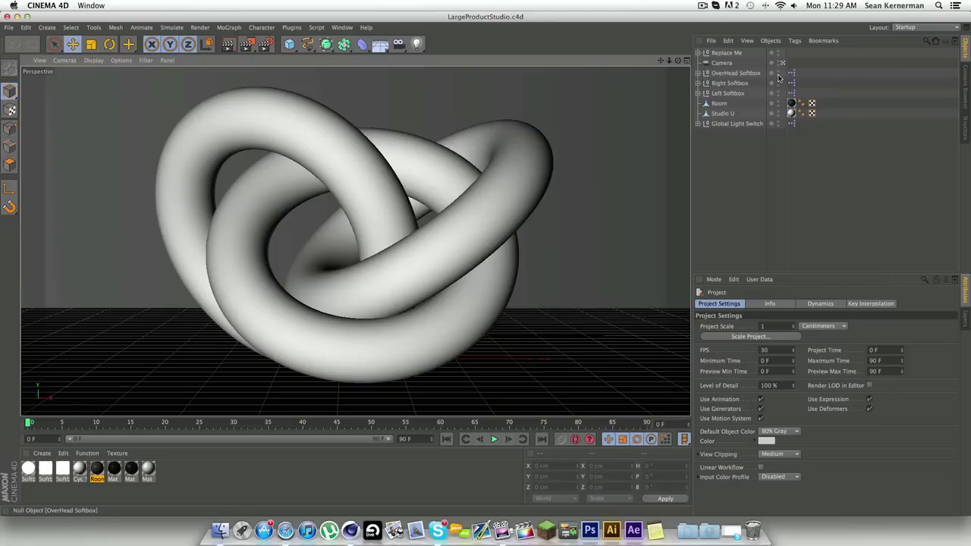
- Adjust the OverHead Softbox's gradient, first shrinking its white area and finally spreading it across nearly the whole panel
{"action": "left_click", "coordinate": [748, 73]}
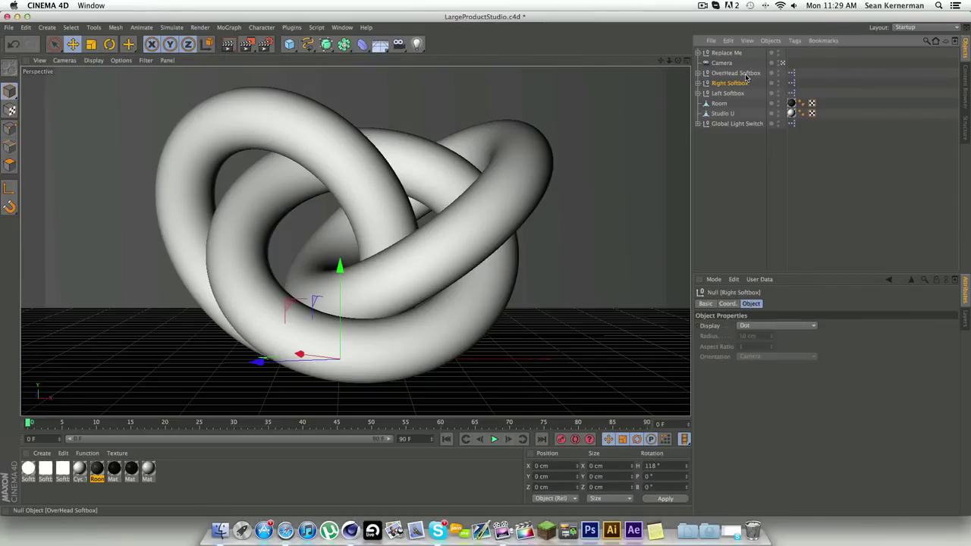
{"action": "scroll", "coordinate": [423, 102], "scroll_direction": "down", "scroll_amount": 5}
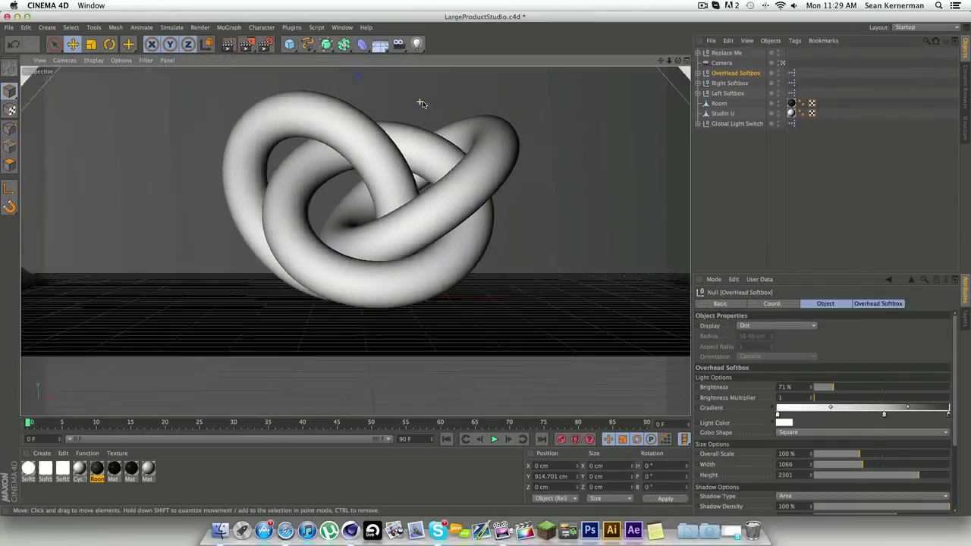
{"action": "scroll", "coordinate": [423, 101], "scroll_direction": "down", "scroll_amount": 2}
{"action": "middle_click_drag", "start_coordinate": [486, 266], "coordinate": [479, 396], "text": "alt"}
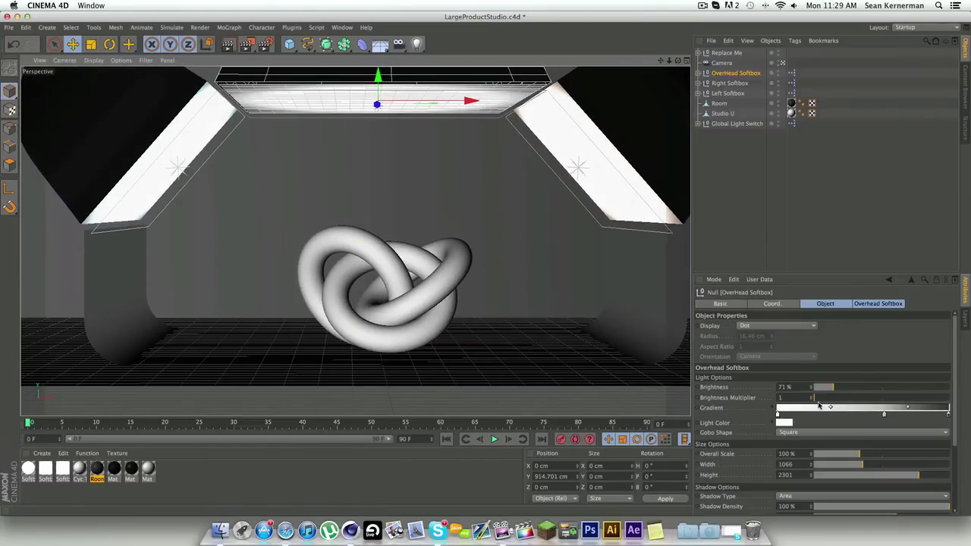
{"action": "left_click_drag", "start_coordinate": [678, 61], "coordinate": [652, 98]}
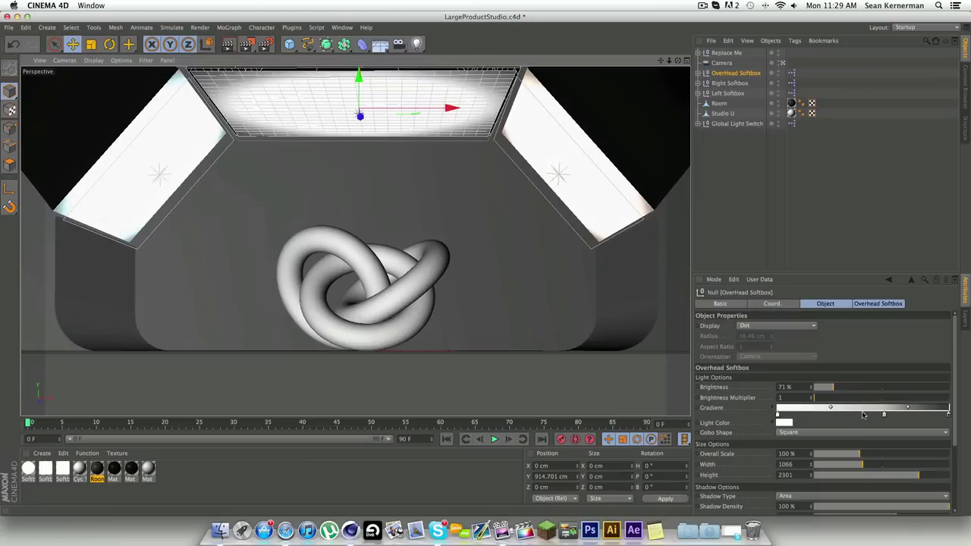
{"action": "left_click_drag", "start_coordinate": [884, 416], "coordinate": [823, 417]}
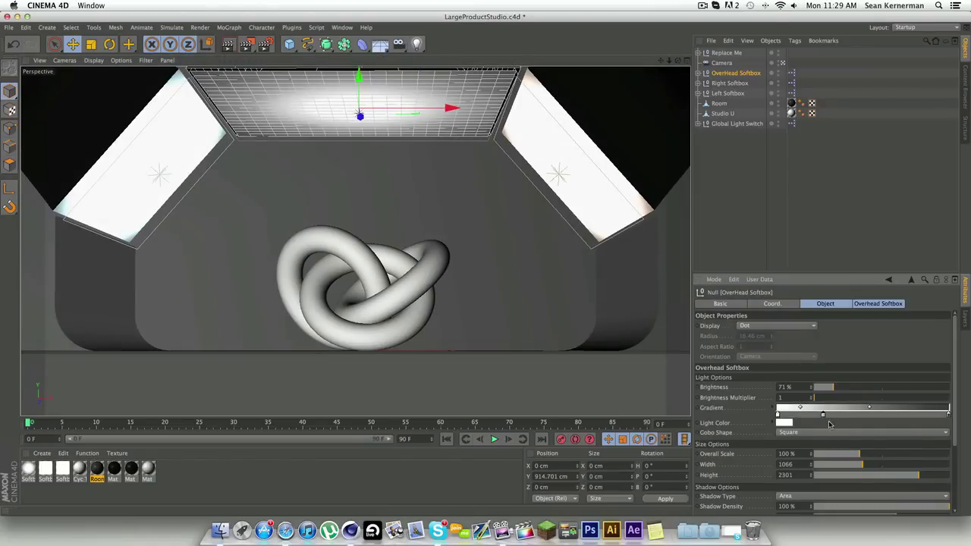
{"action": "left_click_drag", "start_coordinate": [824, 417], "coordinate": [914, 416]}
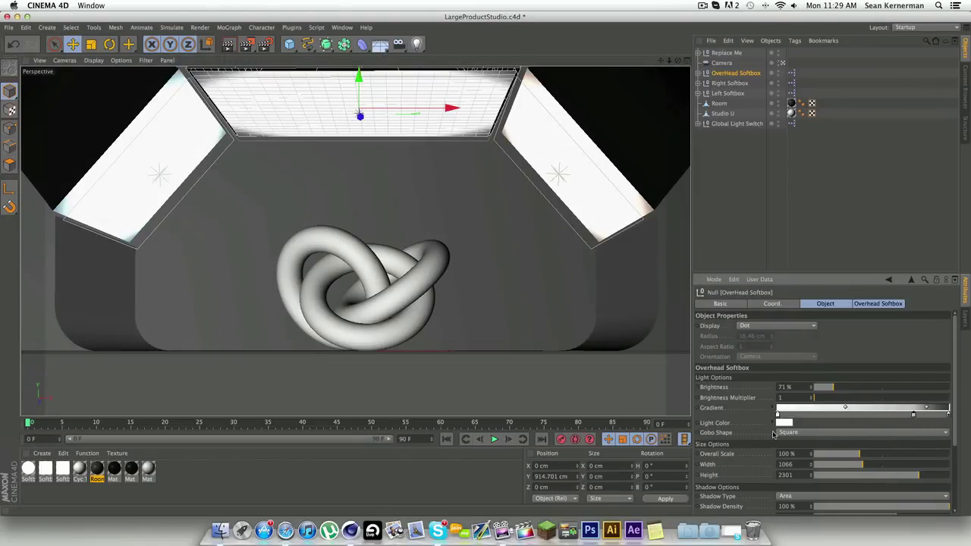
- Try a pure red light color on the OverHead Softbox and set it back to white
{"action": "left_click", "coordinate": [786, 423]}
{"action": "left_click_drag", "start_coordinate": [771, 440], "coordinate": [862, 354]}
{"action": "left_click", "coordinate": [814, 466]}
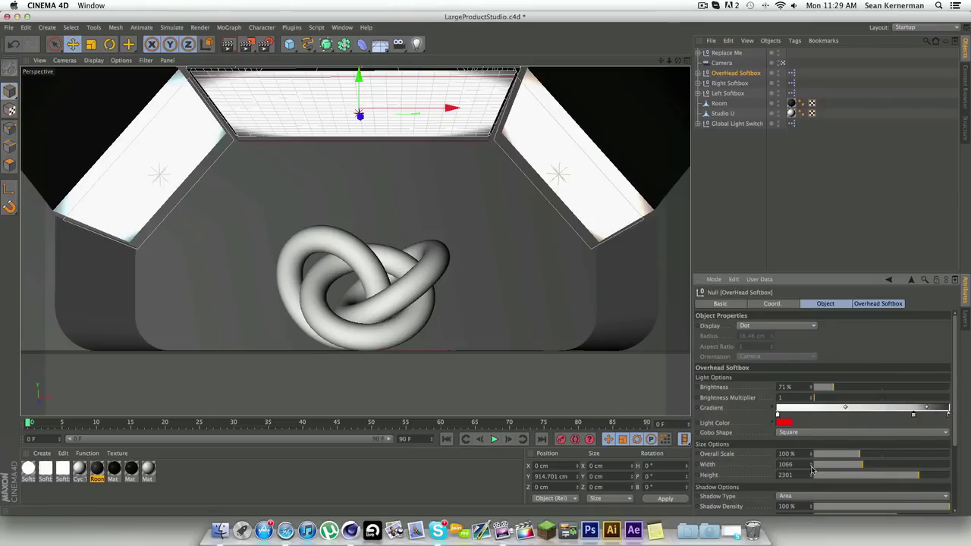
{"action": "left_click", "coordinate": [784, 423]}
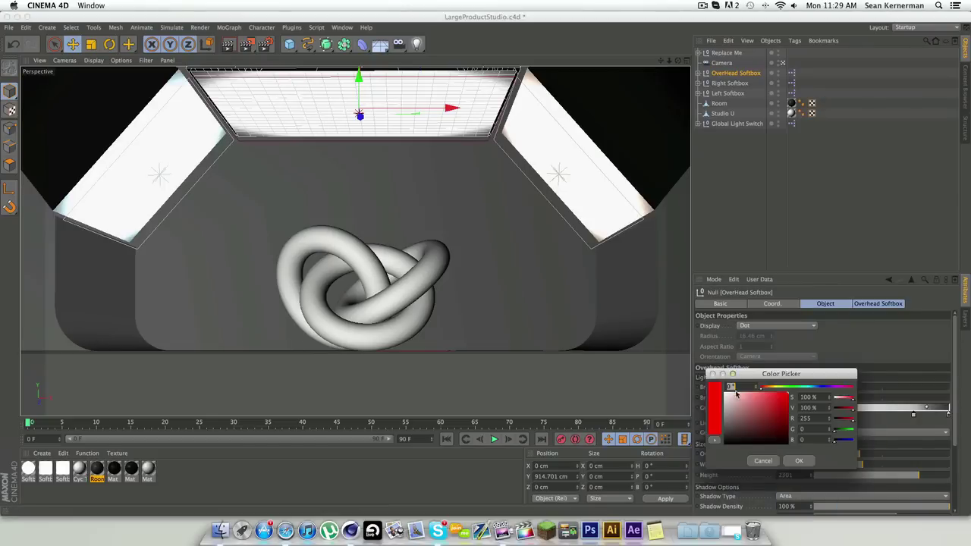
{"action": "left_click_drag", "start_coordinate": [740, 410], "coordinate": [728, 386]}
{"action": "left_click", "coordinate": [799, 460]}
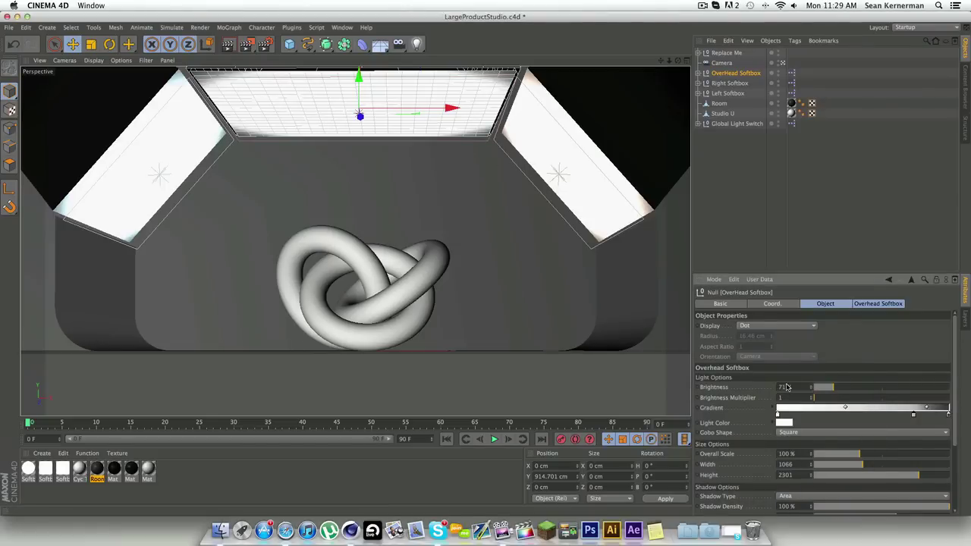
- Set the OverHead Softbox's area shadow quality to 70% and close the studio project without saving
{"action": "scroll", "coordinate": [800, 387], "scroll_direction": "down", "scroll_amount": 3}
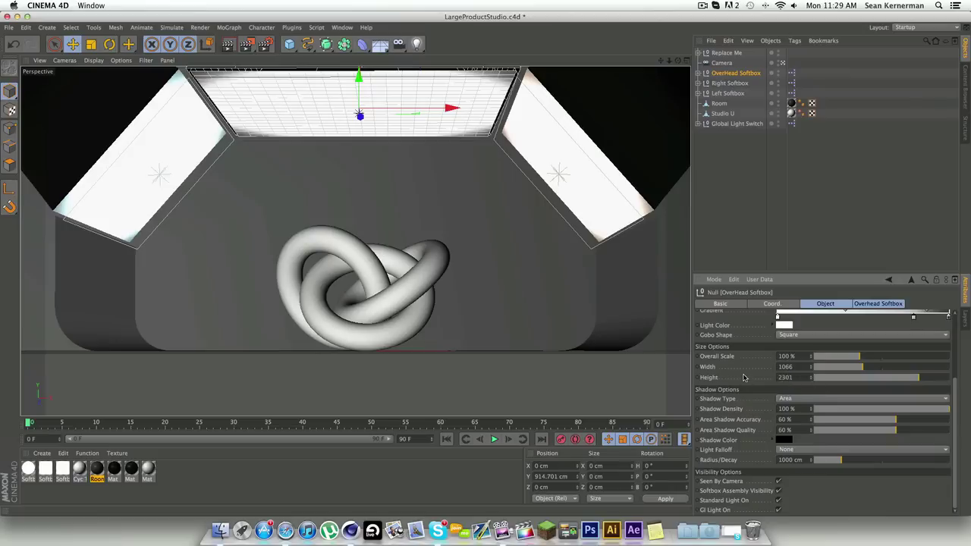
{"action": "left_click_drag", "start_coordinate": [895, 430], "coordinate": [910, 431]}
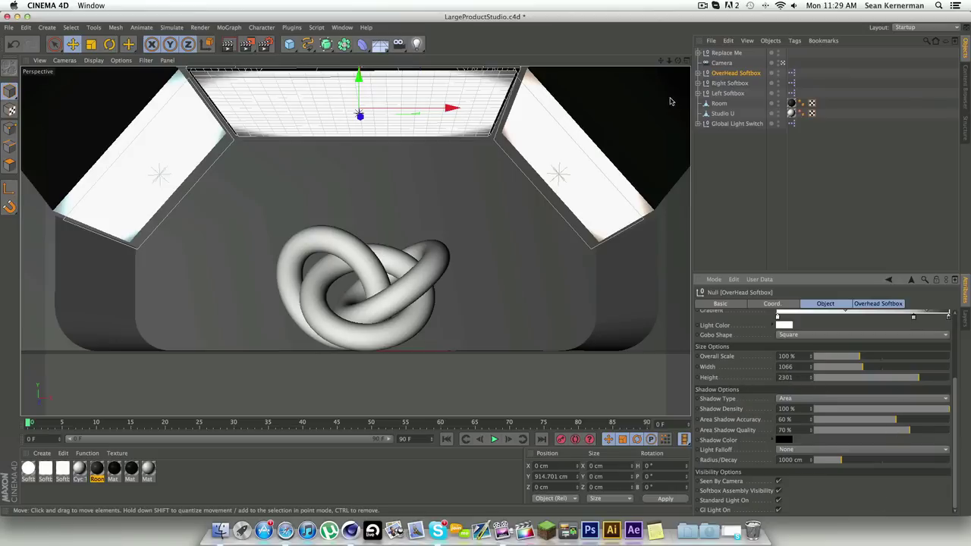
{"action": "left_click", "coordinate": [7, 16]}
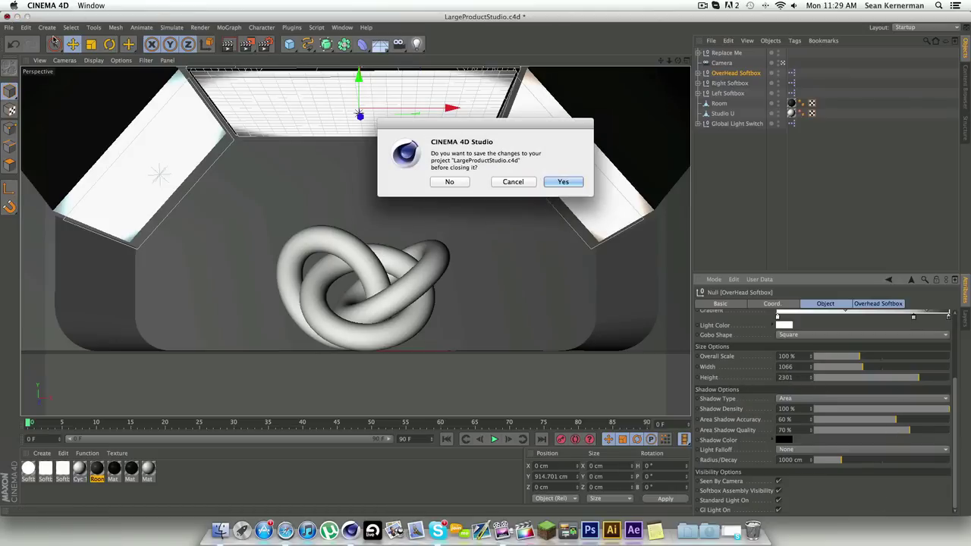
{"action": "left_click", "coordinate": [445, 183]}
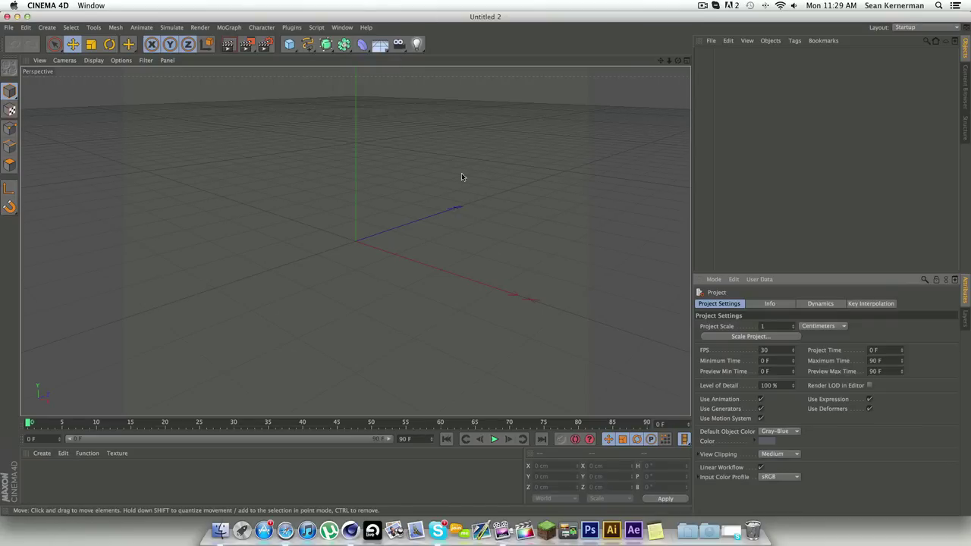
- Set the render output to the Film/Video preset HDTV 1080 24 and close the render settings
{"action": "left_click", "coordinate": [265, 44]}
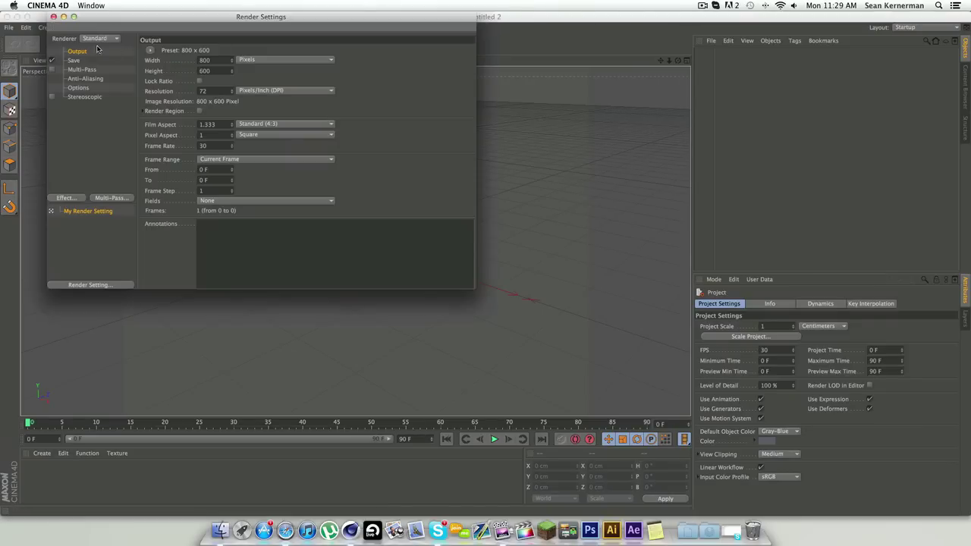
{"action": "left_click", "coordinate": [150, 50]}
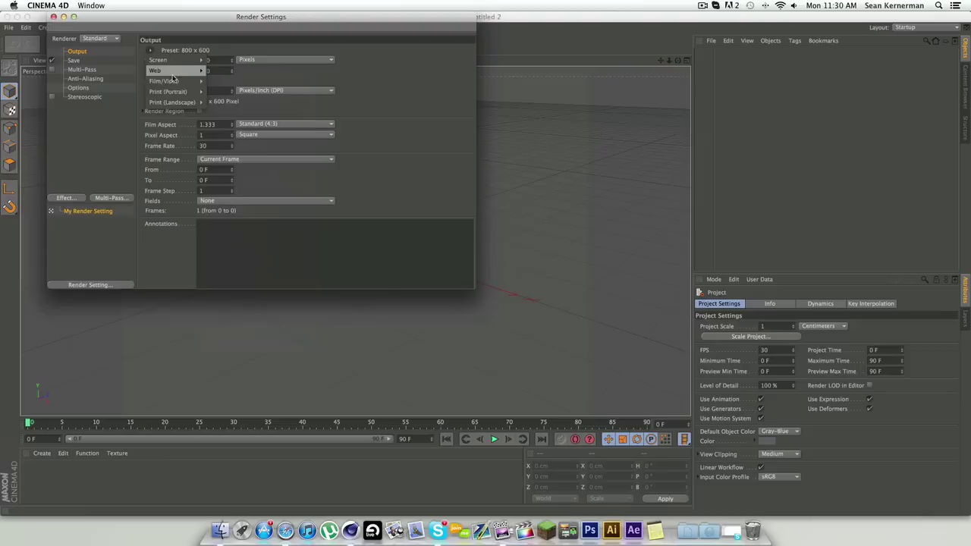
{"action": "mouse_move", "coordinate": [165, 80]}
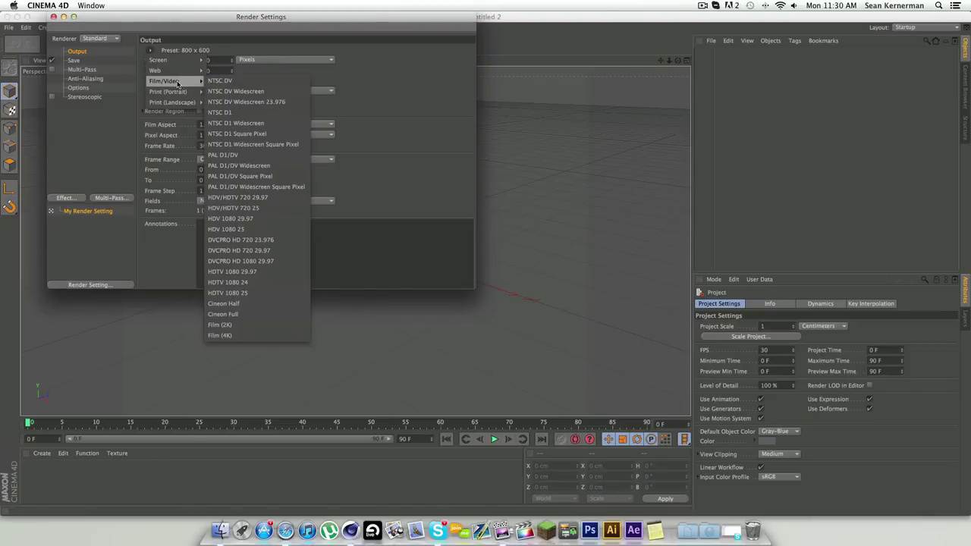
{"action": "left_click", "coordinate": [261, 281]}
{"action": "left_click", "coordinate": [54, 16]}
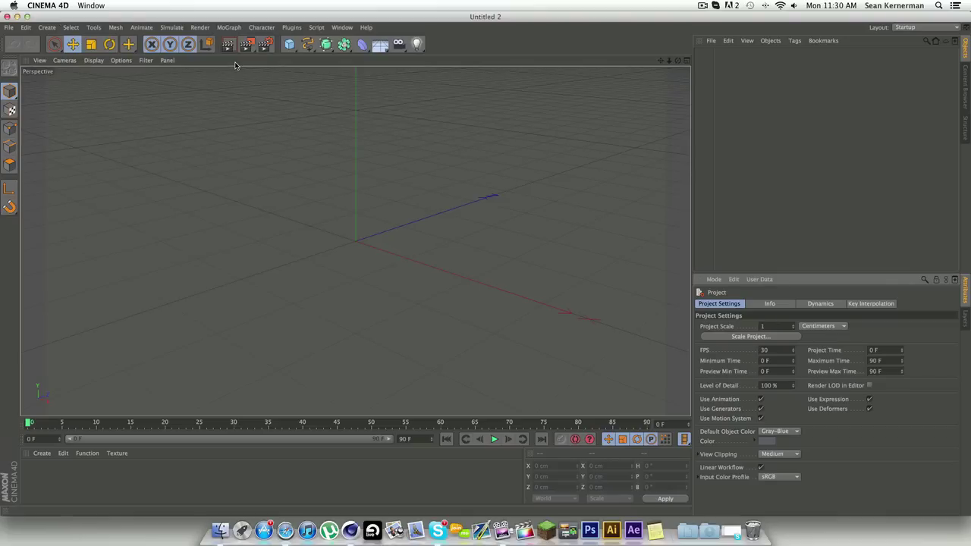
- Create a rectangle spline and rotate it to a pitch of -90° so it lies flat on the ground
{"action": "left_click", "coordinate": [311, 48]}
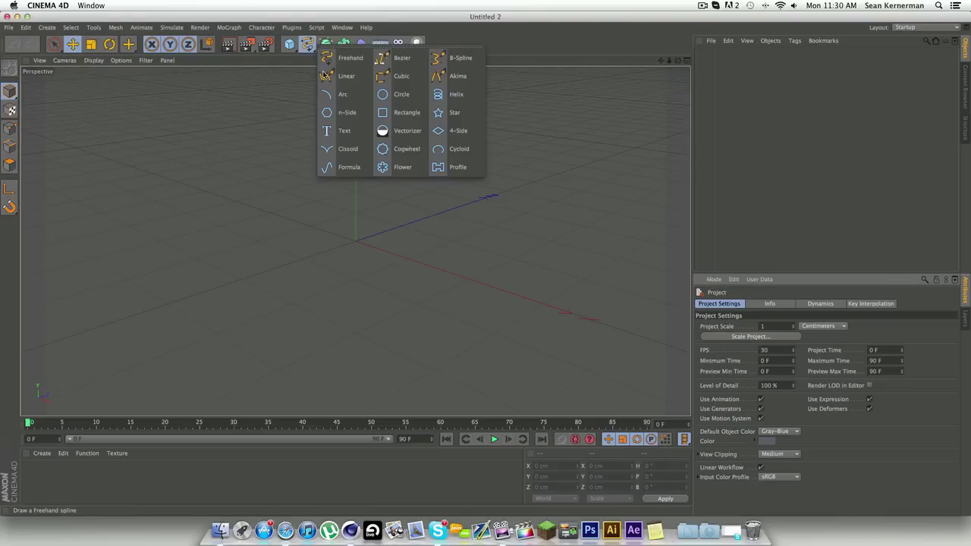
{"action": "left_click", "coordinate": [396, 112]}
{"action": "scroll", "coordinate": [393, 117], "scroll_direction": "down", "scroll_amount": 5}
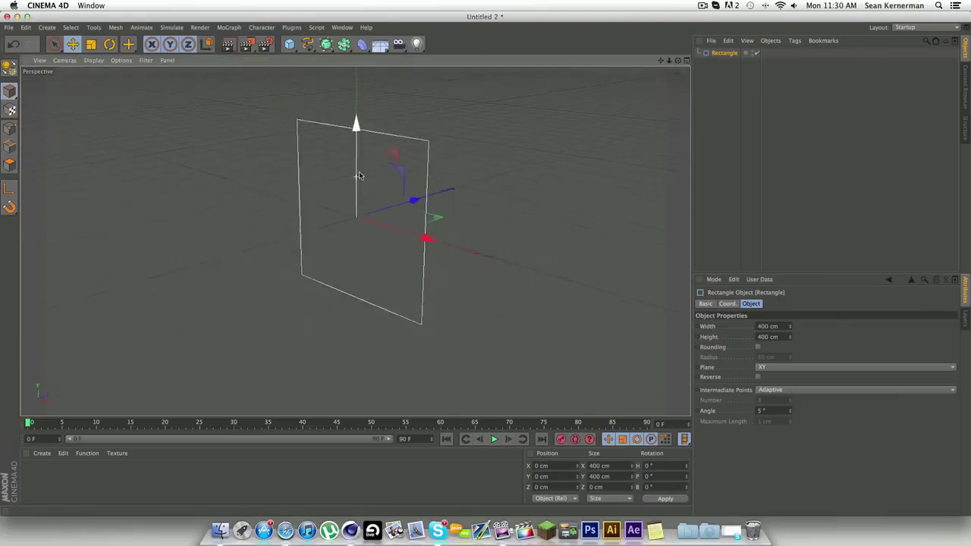
{"action": "left_click", "coordinate": [110, 44]}
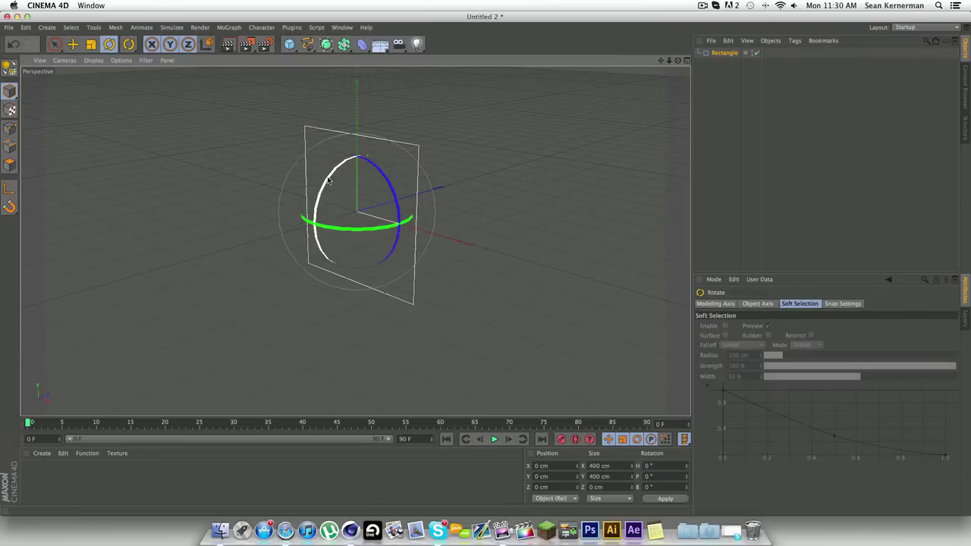
{"action": "left_click_drag", "start_coordinate": [330, 181], "coordinate": [396, 143], "text": "shift"}
- Duplicate the flat rectangle and scale the copy down uniformly to about 356 cm on each side
{"action": "left_click", "coordinate": [91, 44]}
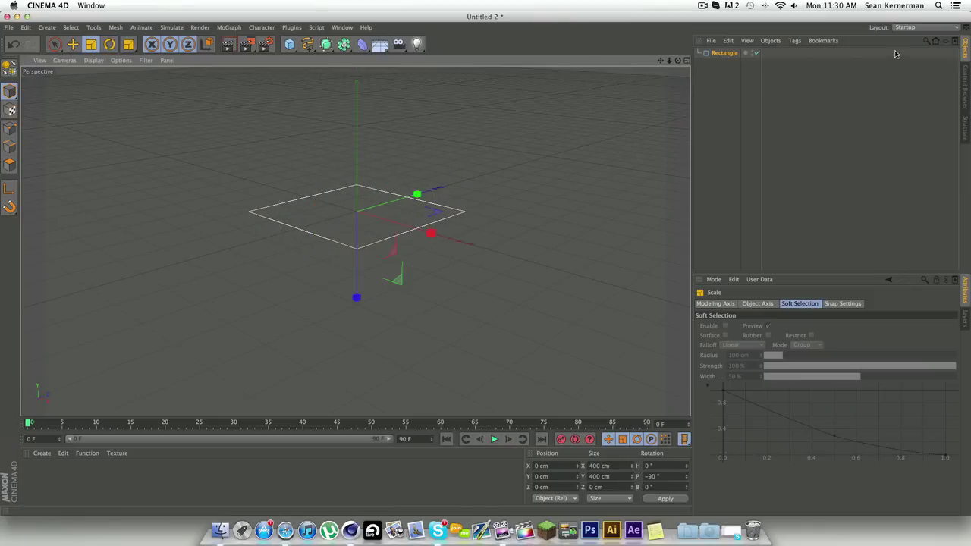
{"action": "left_click", "coordinate": [764, 58]}
{"action": "key", "text": "ctrl+c"}
{"action": "key", "text": "ctrl+v"}
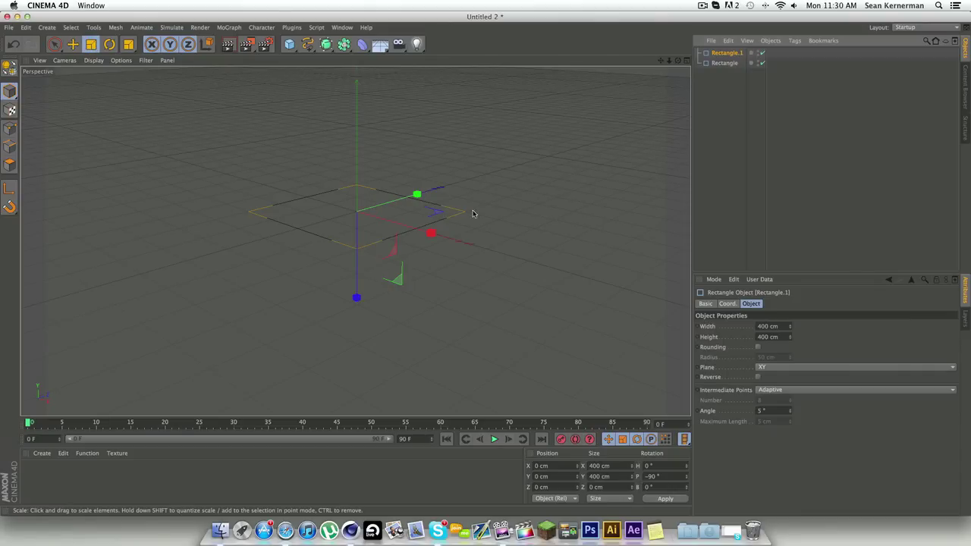
{"action": "left_click_drag", "start_coordinate": [531, 152], "coordinate": [493, 164]}
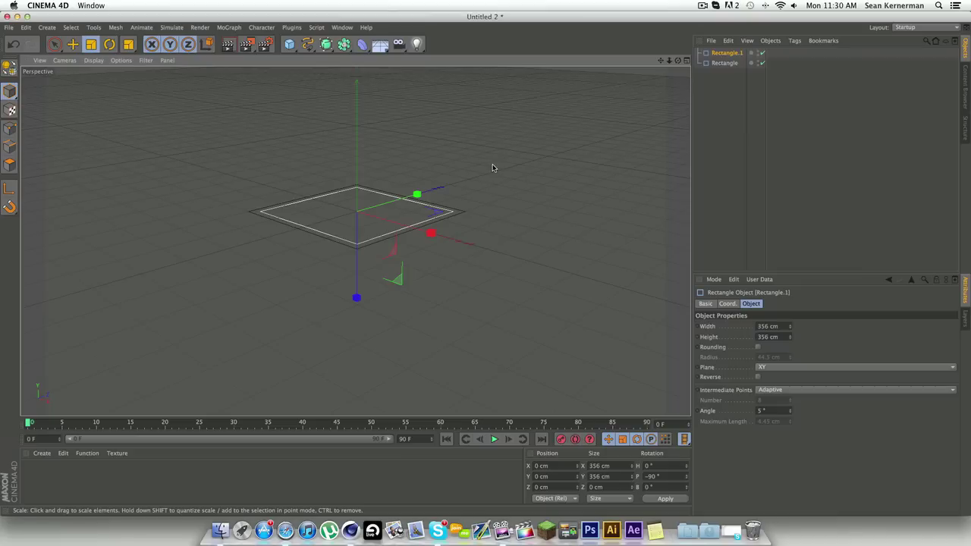
- Duplicate the 356 cm rectangle and set the copy's width and height to 100 cm
{"action": "key", "text": "super+c"}
{"action": "key", "text": "super+v"}
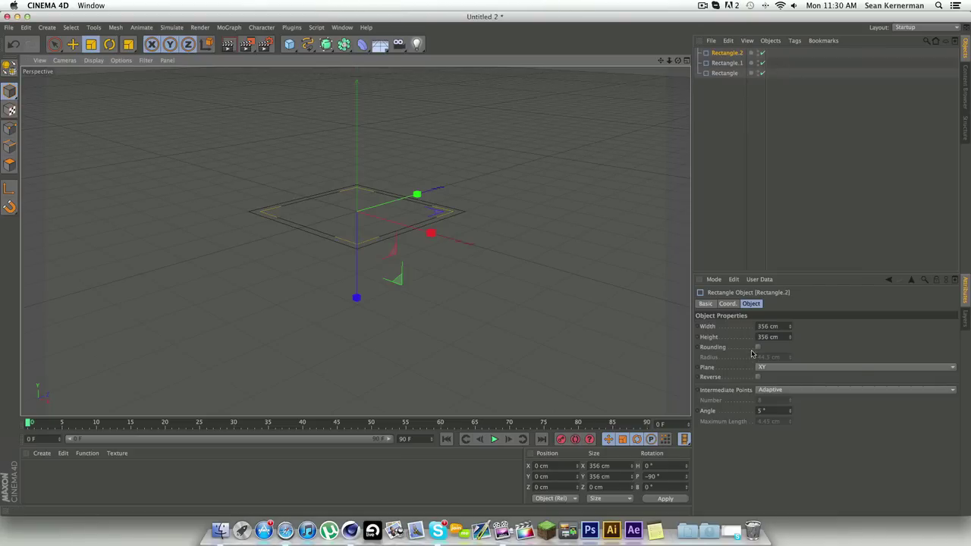
{"action": "double_click", "coordinate": [768, 327]}
{"action": "type", "text": "100"}
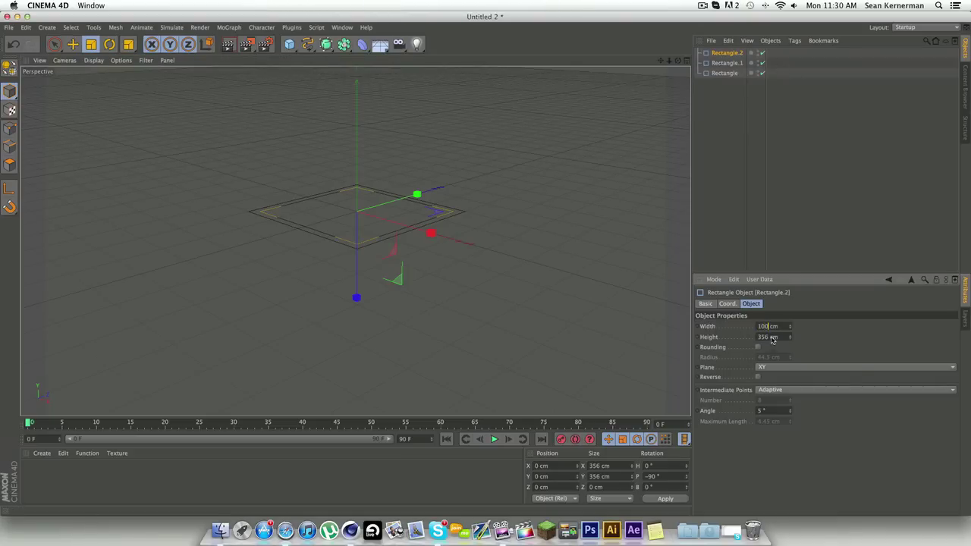
{"action": "double_click", "coordinate": [766, 337]}
{"action": "type", "text": "100"}
{"action": "key", "text": "Return"}
- Raise the 100 cm rectangle to about 152 cm on Y and the 356 cm rectangle to about 104 cm
{"action": "left_click", "coordinate": [687, 61]}
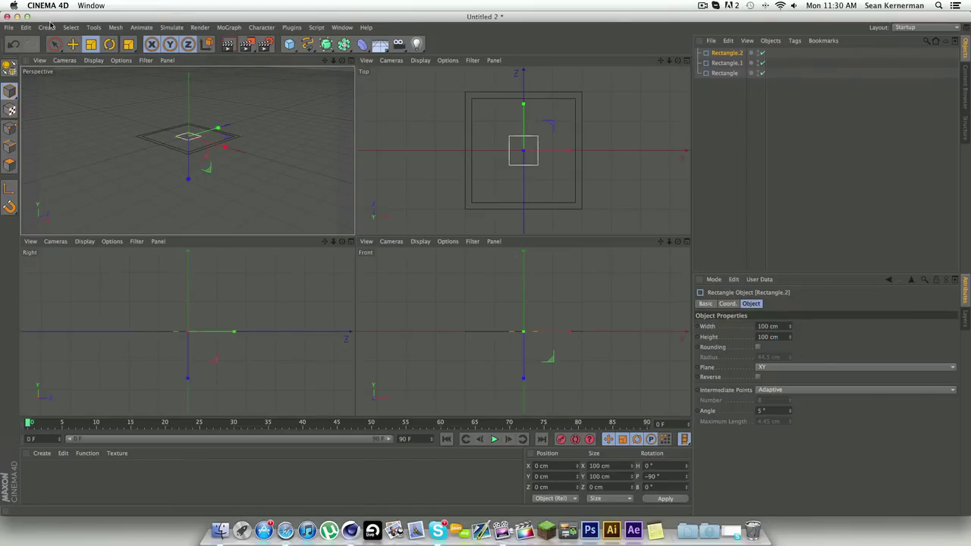
{"action": "left_click", "coordinate": [73, 44]}
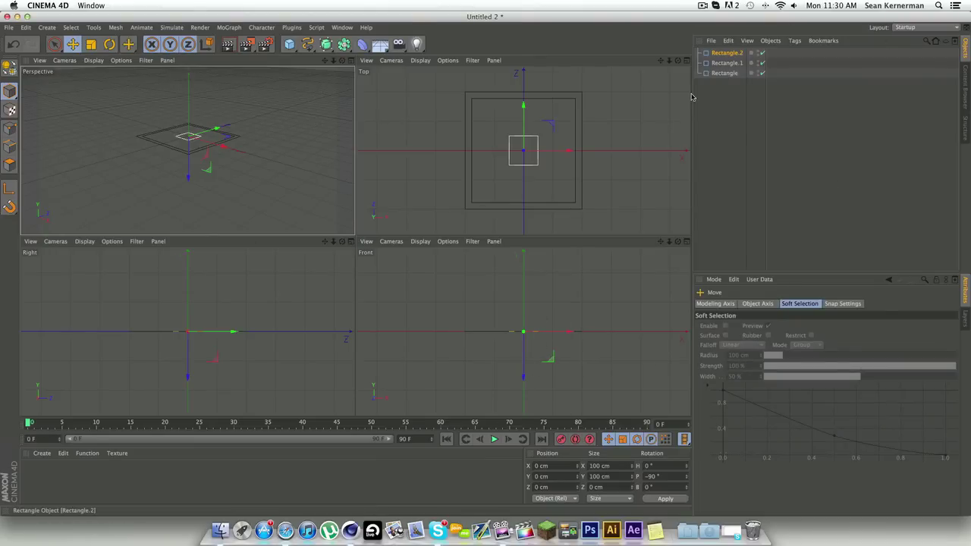
{"action": "left_click_drag", "start_coordinate": [523, 360], "coordinate": [523, 314]}
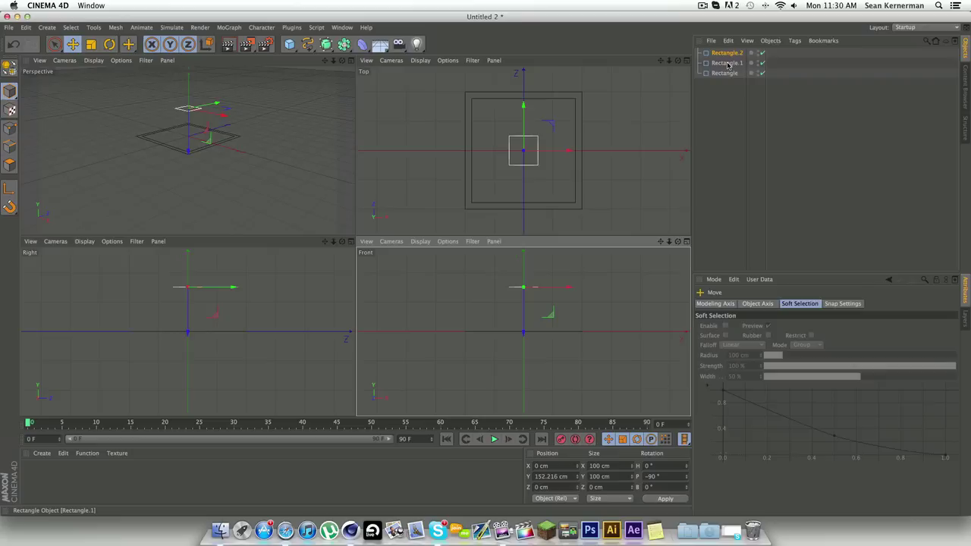
{"action": "left_click", "coordinate": [546, 331]}
{"action": "left_click_drag", "start_coordinate": [523, 360], "coordinate": [522, 328]}
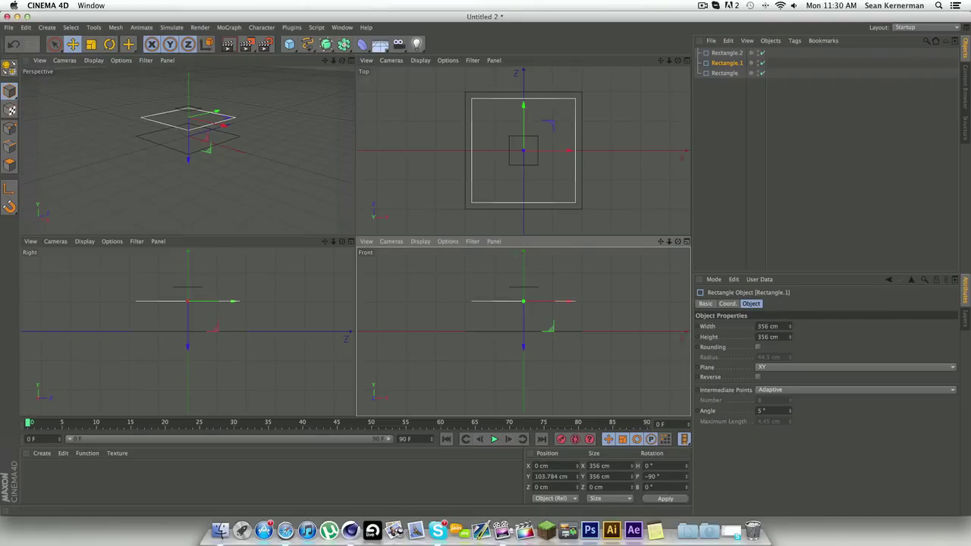
- Add a Loft NURBS object and nest all three rectangles under it to form a closed shell
{"action": "mouse_move", "coordinate": [187, 151]}
{"action": "left_mouse_down", "text": "alt"}
{"action": "mouse_move", "coordinate": [187, 141]}
{"action": "mouse_move", "coordinate": [187, 150]}
{"action": "left_mouse_up", "text": "alt"}
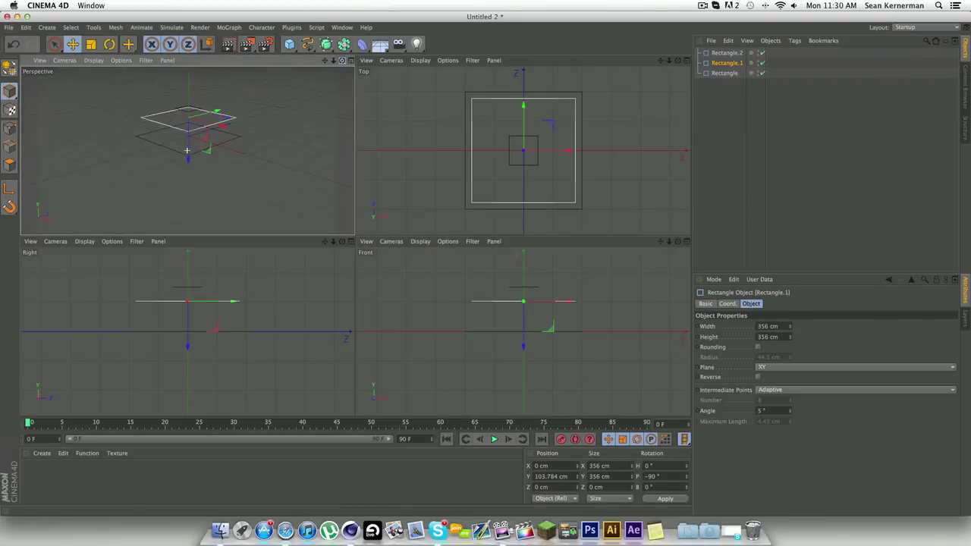
{"action": "left_click", "coordinate": [342, 60]}
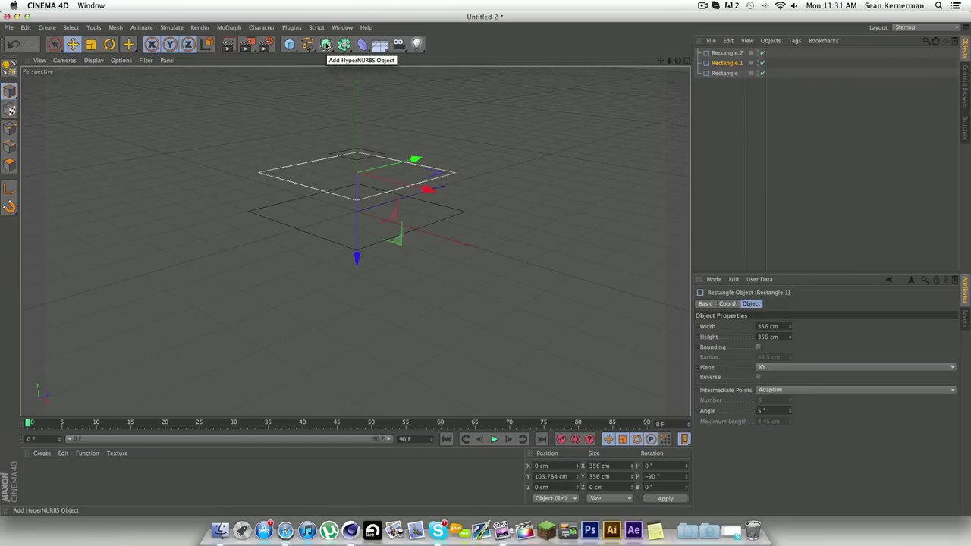
{"action": "left_click", "coordinate": [326, 44]}
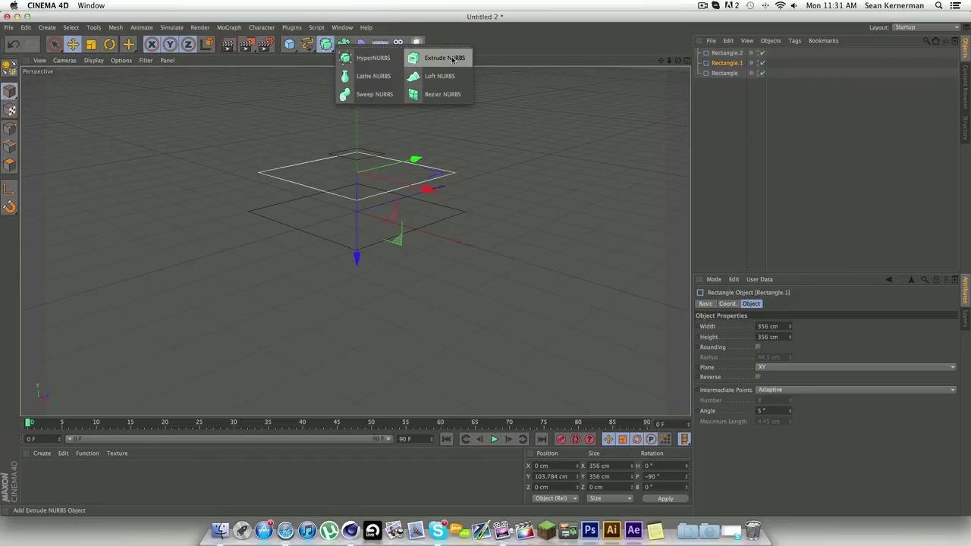
{"action": "left_click", "coordinate": [438, 76]}
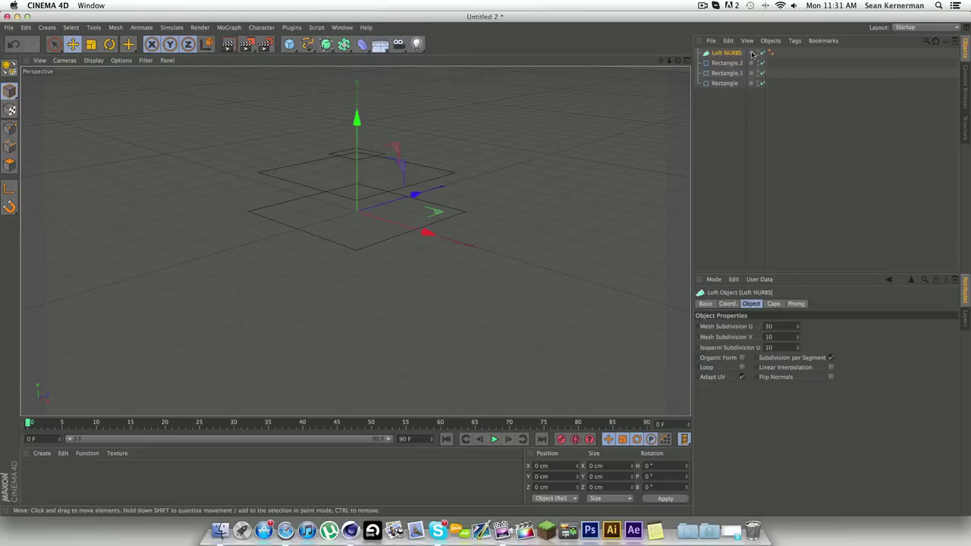
{"action": "left_click_drag", "start_coordinate": [733, 83], "coordinate": [687, 56]}
{"action": "left_click", "coordinate": [726, 93]}
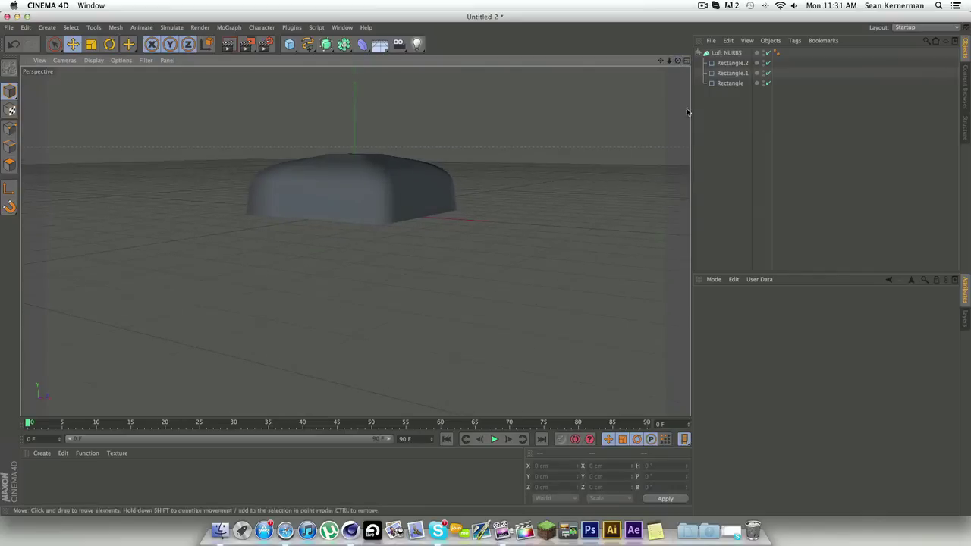
- Enable rounding on the 400 cm base rectangle and set its radius to 0 cm
{"action": "left_click", "coordinate": [733, 84]}
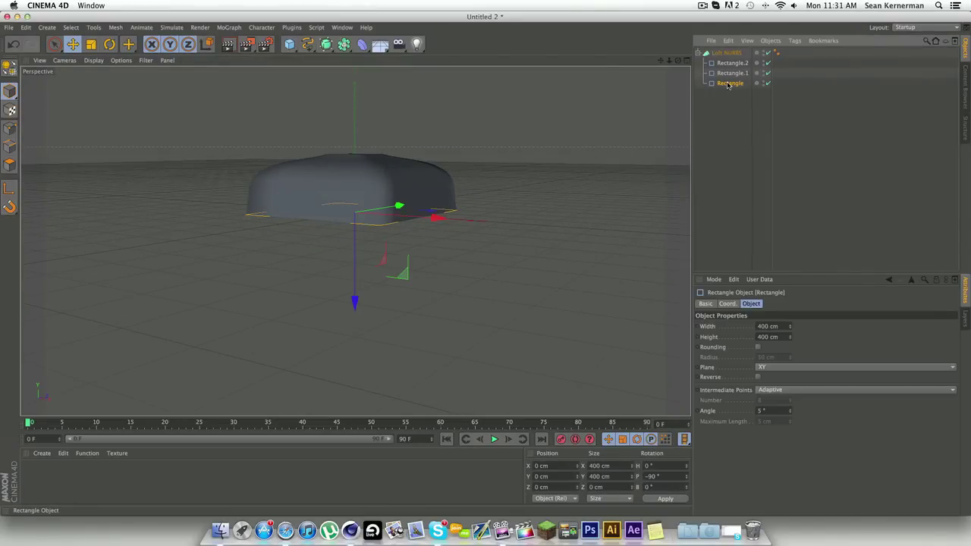
{"action": "left_click", "coordinate": [758, 347]}
{"action": "double_click", "coordinate": [767, 357]}
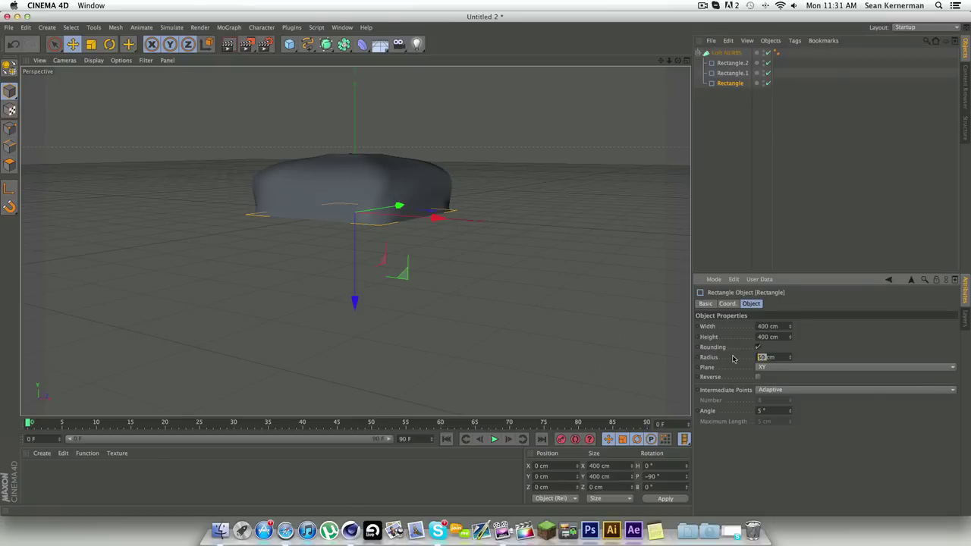
{"action": "type", "text": "0"}
{"action": "key", "text": "Return"}
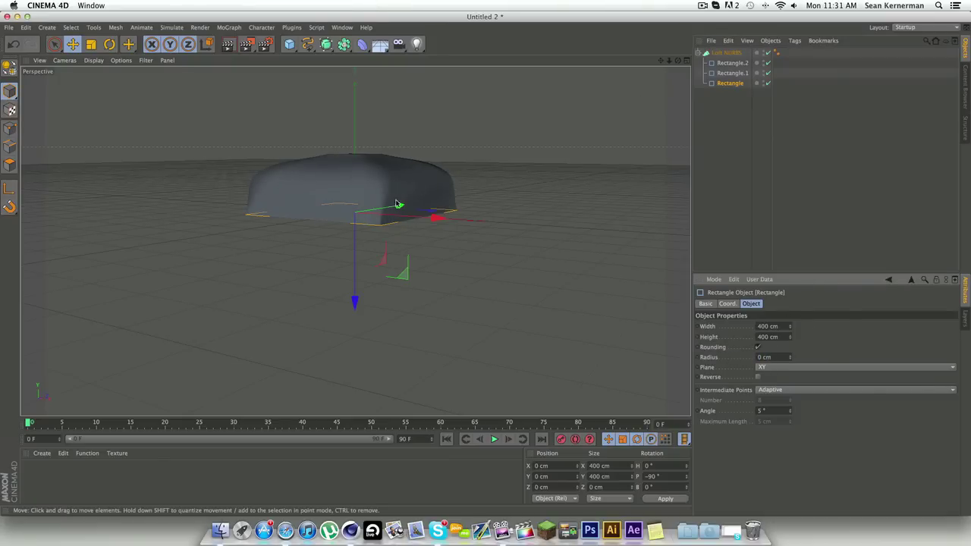
- Enable rounding on Rectangle.1 and Rectangle.2 and set the radius of both to 0 cm
{"action": "left_click", "coordinate": [732, 73]}
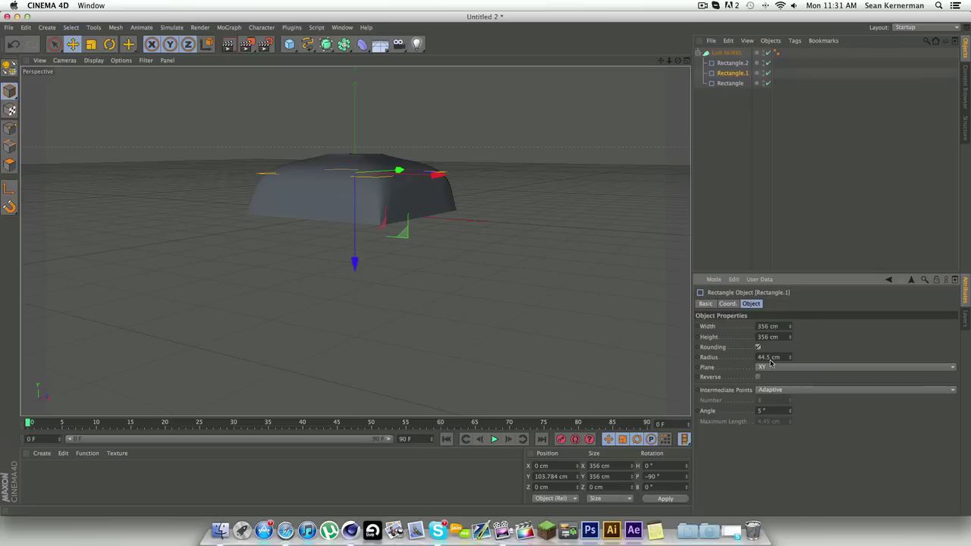
{"action": "left_click", "coordinate": [732, 63]}
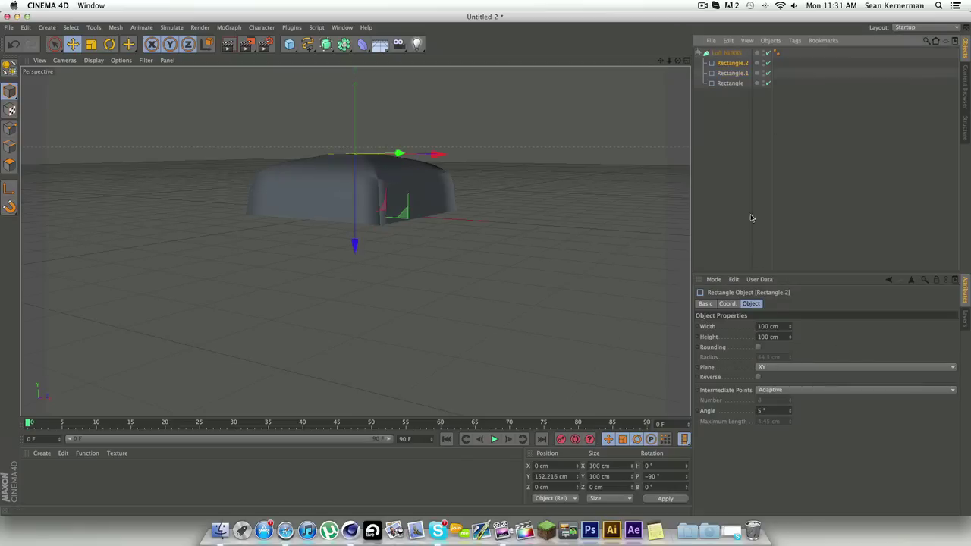
{"action": "left_click", "coordinate": [758, 347]}
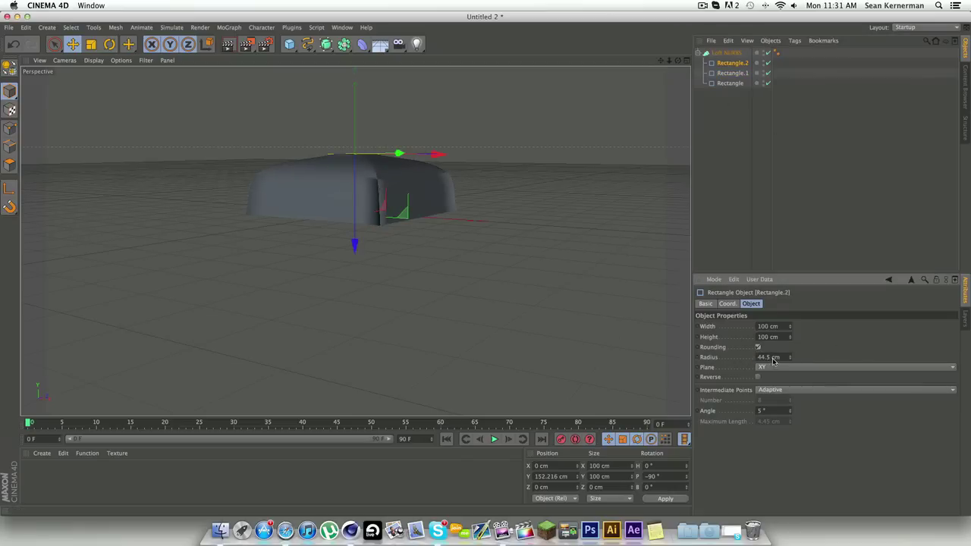
{"action": "double_click", "coordinate": [774, 361]}
{"action": "type", "text": "0"}
{"action": "key", "text": "Return"}
{"action": "mouse_move", "coordinate": [677, 61]}
{"action": "left_mouse_down"}
{"action": "mouse_move", "coordinate": [687, 137]}
{"action": "mouse_move", "coordinate": [677, 61]}
{"action": "left_mouse_up"}
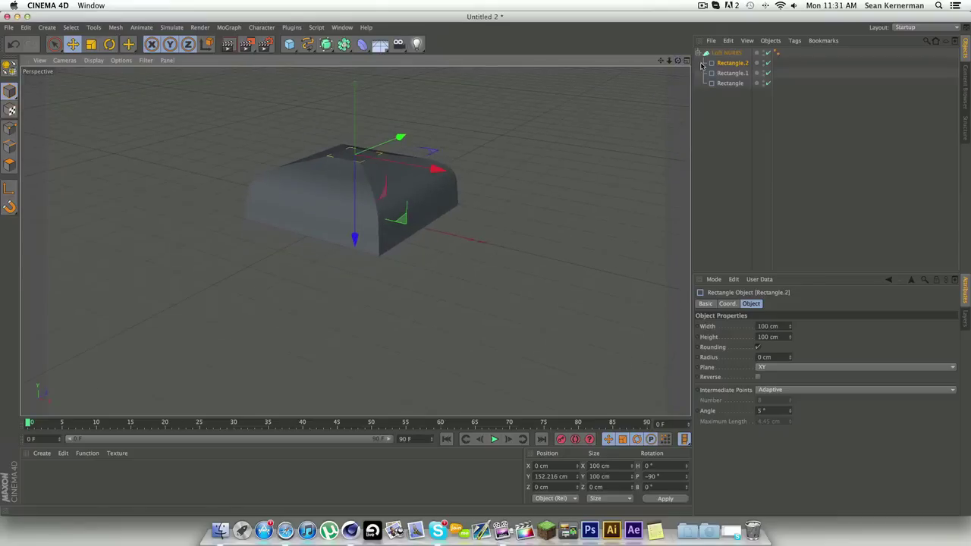
- Scale the topmost rectangle uniformly down to about 60 cm and raise it to about 162 cm on Y
{"action": "left_click", "coordinate": [91, 44]}
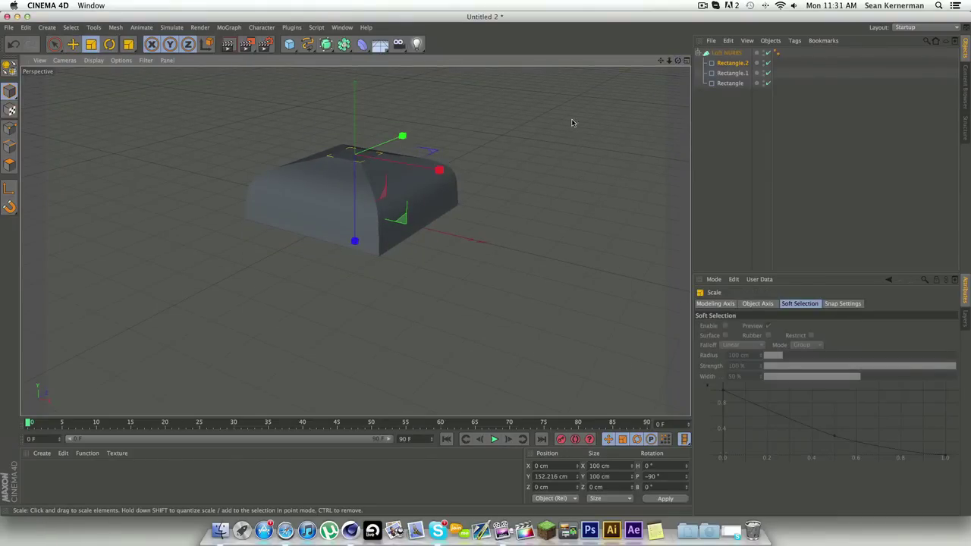
{"action": "left_click_drag", "start_coordinate": [572, 122], "coordinate": [397, 149]}
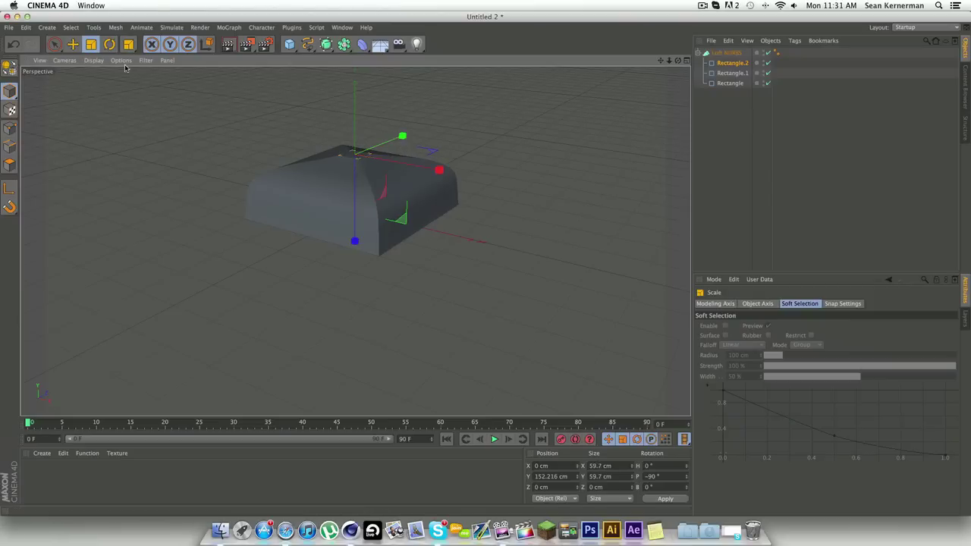
{"action": "left_click", "coordinate": [73, 44]}
{"action": "left_click_drag", "start_coordinate": [677, 60], "coordinate": [731, 20]}
{"action": "left_click_drag", "start_coordinate": [347, 248], "coordinate": [350, 234]}
- Lower the middle rectangle of the loft to about 95 cm on Y
{"action": "left_click", "coordinate": [727, 74]}
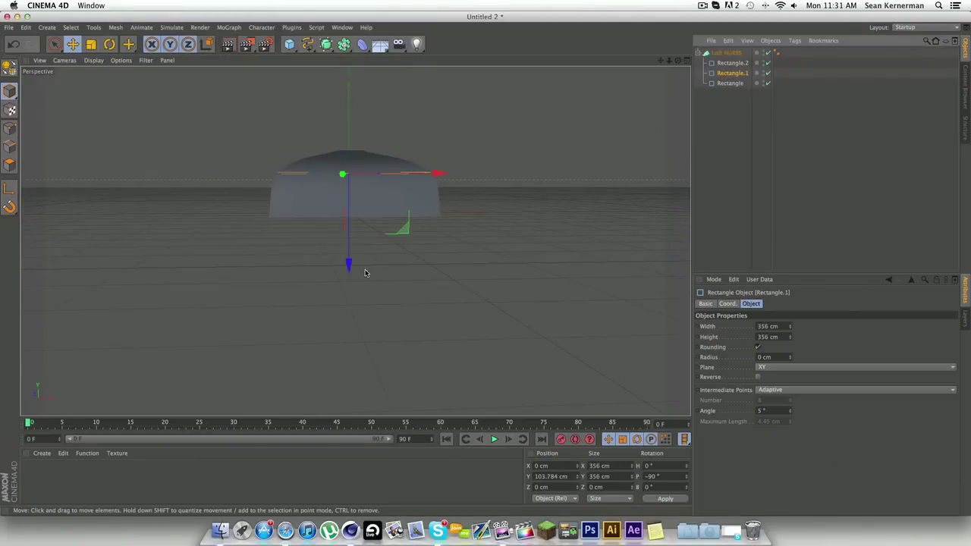
{"action": "left_click_drag", "start_coordinate": [348, 264], "coordinate": [348, 271]}
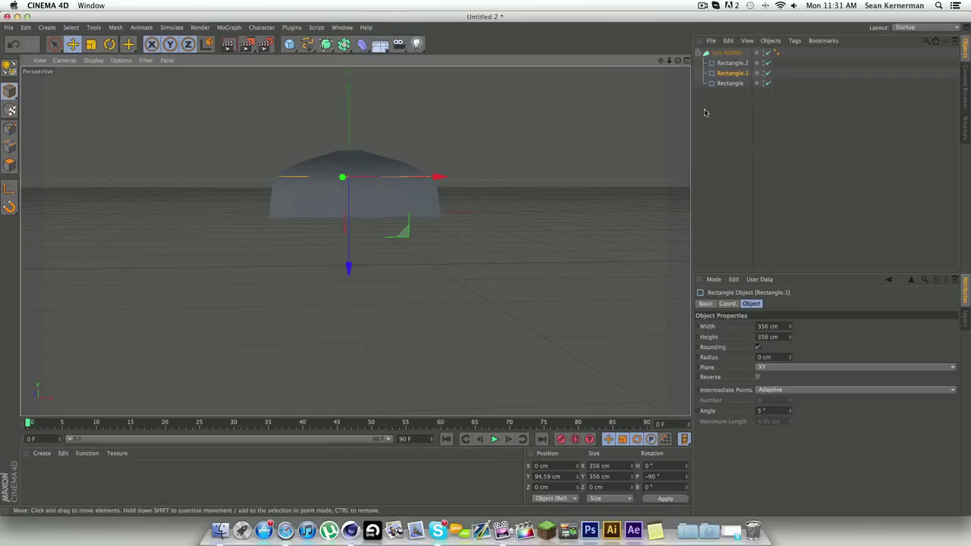
{"action": "left_click", "coordinate": [736, 138]}
{"action": "left_click_drag", "start_coordinate": [678, 65], "coordinate": [354, 240]}
- Raise the topmost rectangle of the loft to about 180 cm on Y
{"action": "left_click", "coordinate": [730, 73]}
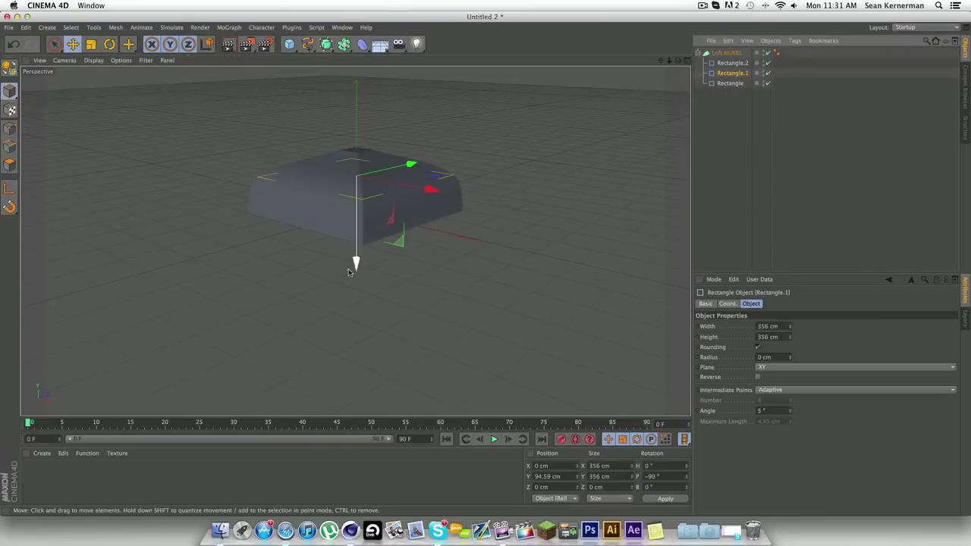
{"action": "left_click", "coordinate": [732, 62]}
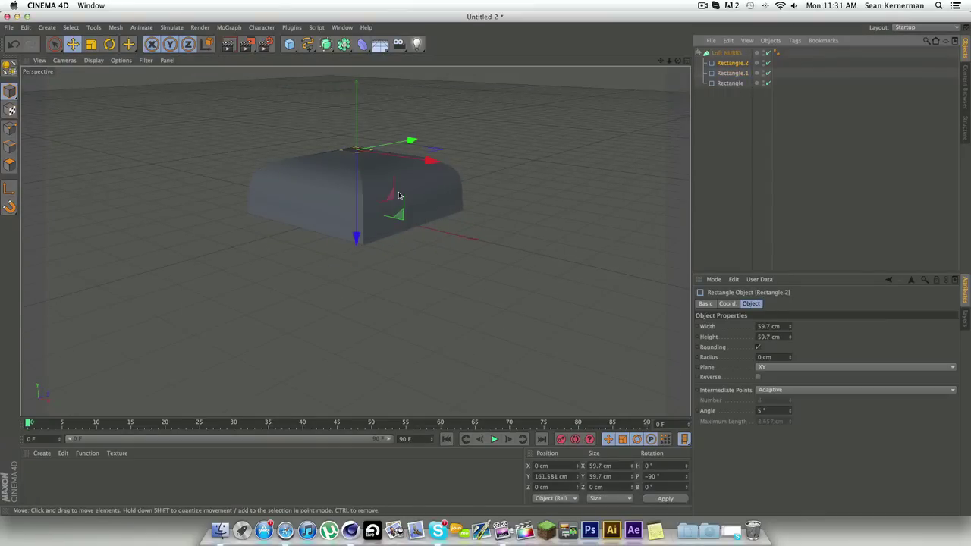
{"action": "left_click_drag", "start_coordinate": [356, 243], "coordinate": [356, 231]}
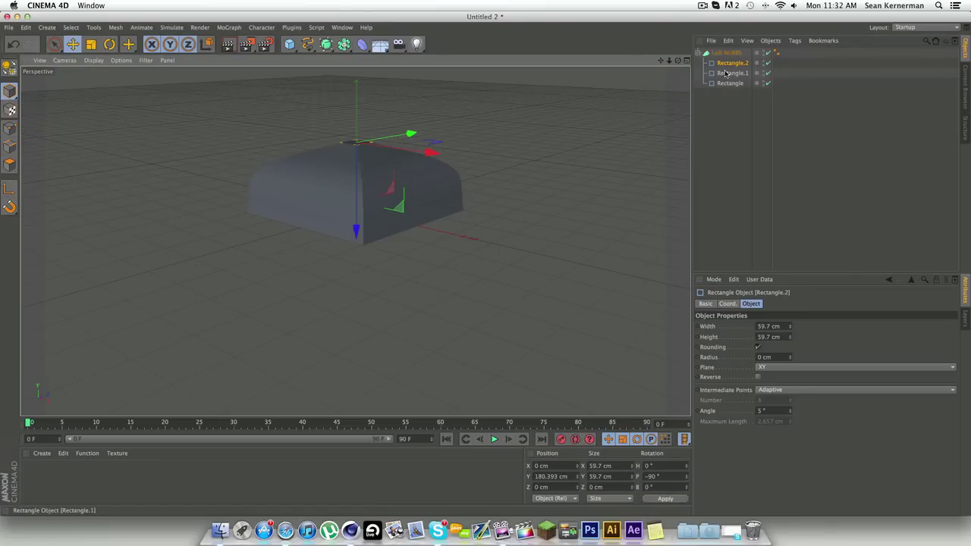
- Scale the middle rectangle uniformly to about 345 cm and place it at about 111 cm on Y
{"action": "left_click_drag", "start_coordinate": [678, 60], "coordinate": [354, 240]}
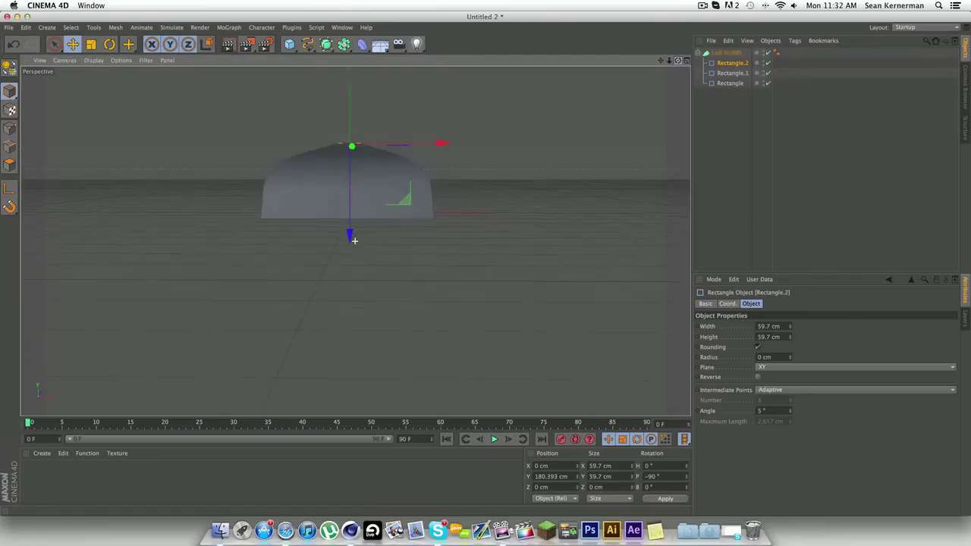
{"action": "left_click", "coordinate": [727, 73]}
{"action": "left_click", "coordinate": [91, 44]}
{"action": "left_click_drag", "start_coordinate": [501, 123], "coordinate": [483, 121]}
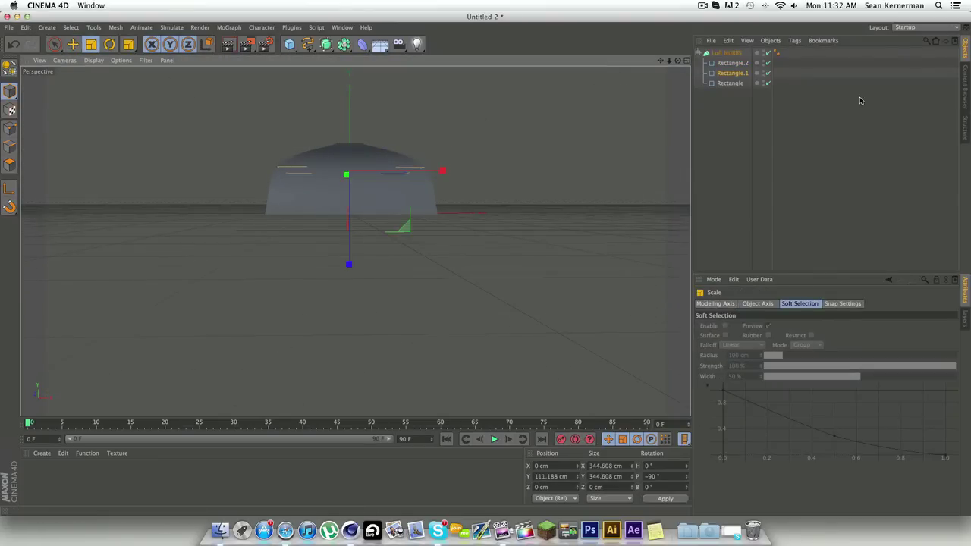
- Rename the Loft NURBS object as Softbox Assembly and collapse its hierarchy
{"action": "left_click", "coordinate": [729, 53]}
{"action": "type", "text": "Softbox Assem"}
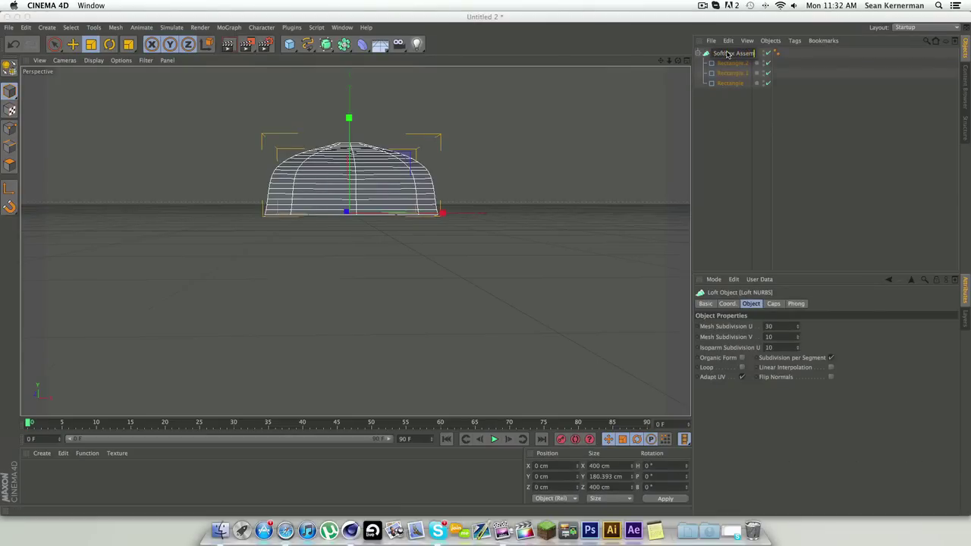
{"action": "type", "text": "bly"}
{"action": "left_click", "coordinate": [733, 121]}
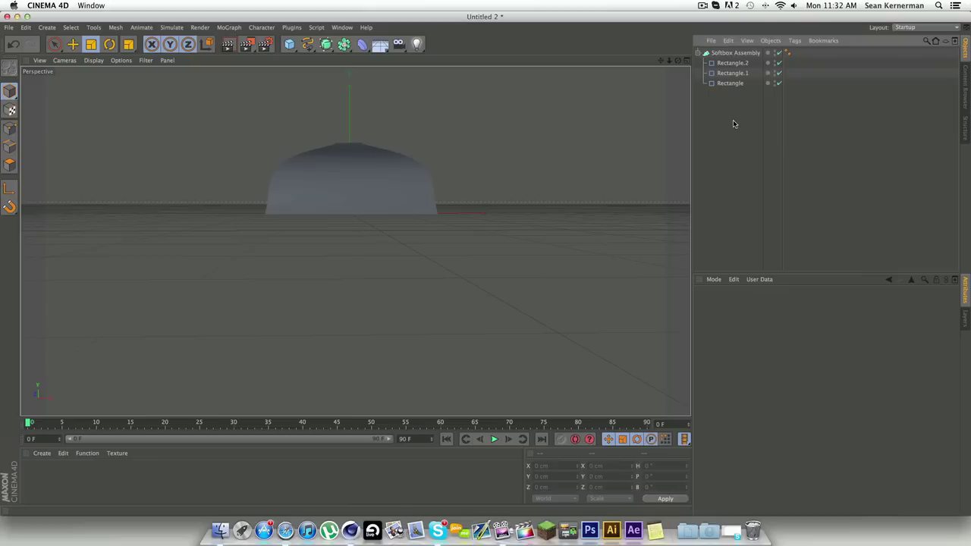
{"action": "left_click", "coordinate": [698, 53]}
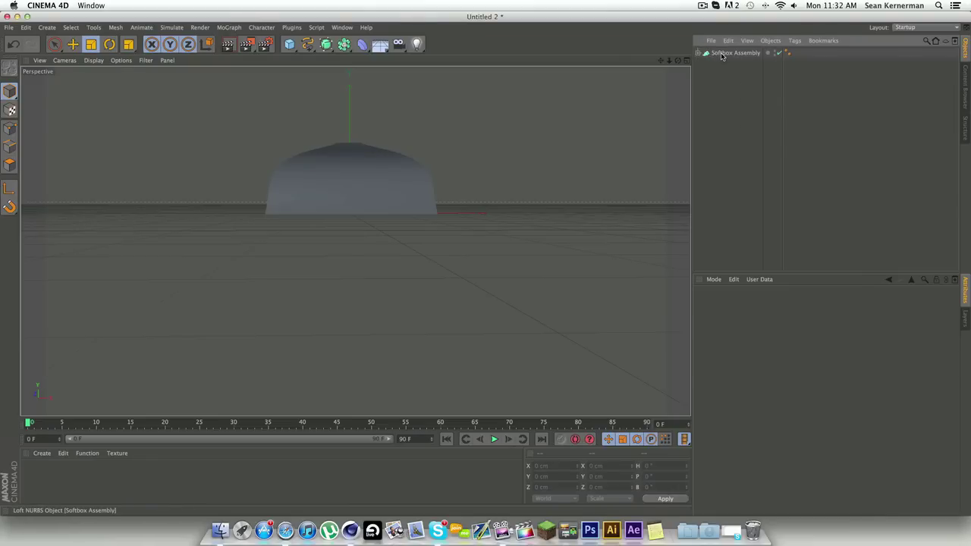
- Set Softbox Assembly's Mesh Subdivision U, Mesh Subdivision V and Isoparm Subdivision U to 5
{"action": "left_click", "coordinate": [723, 54]}
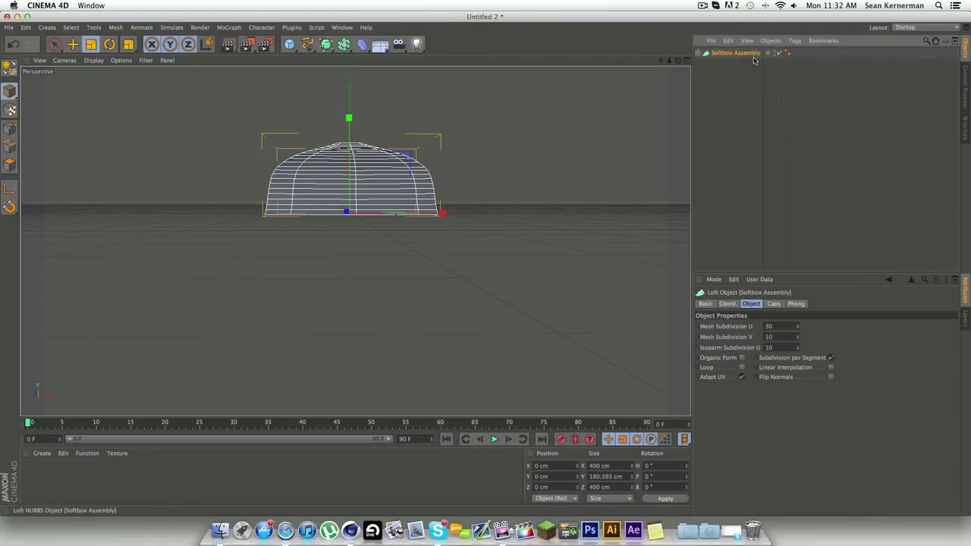
{"action": "left_click", "coordinate": [782, 327]}
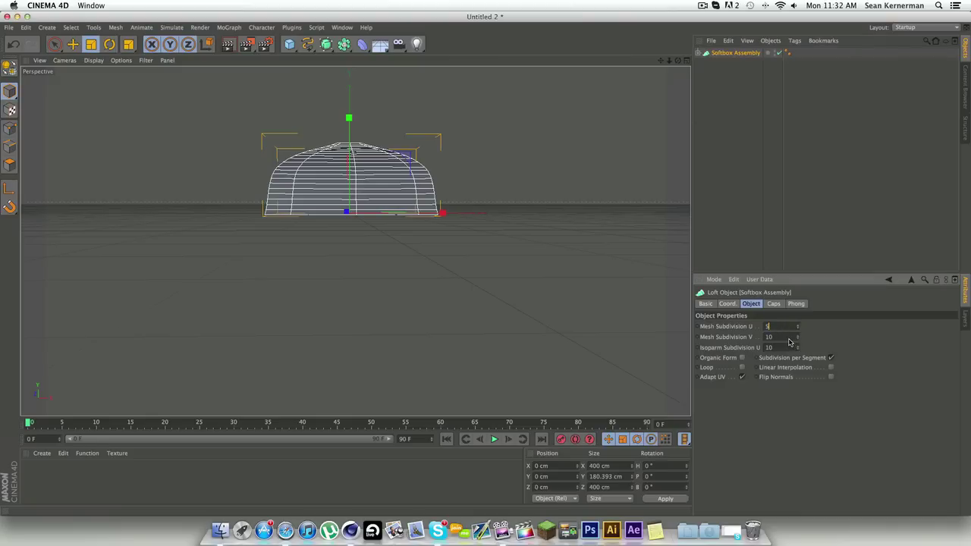
{"action": "type", "text": "5"}
{"action": "key", "text": "Tab"}
{"action": "type", "text": "5"}
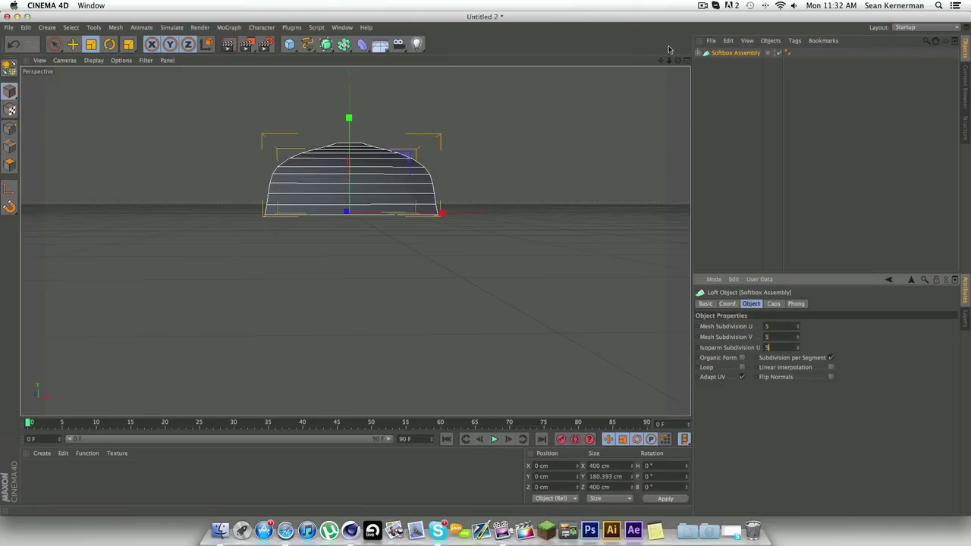
{"action": "mouse_move", "coordinate": [679, 64]}
{"action": "left_mouse_down"}
{"action": "mouse_move", "coordinate": [673, 86]}
{"action": "mouse_move", "coordinate": [677, 62]}
{"action": "mouse_move", "coordinate": [710, 38]}
{"action": "mouse_move", "coordinate": [681, 58]}
{"action": "left_mouse_up"}
{"action": "left_click", "coordinate": [756, 133]}
{"action": "left_click_drag", "start_coordinate": [354, 240], "coordinate": [356, 241], "text": "alt"}
- Set Softbox Assembly's Mesh Subdivision U, Mesh Subdivision V and Isoparm Subdivision U to 10
{"action": "left_click", "coordinate": [731, 53]}
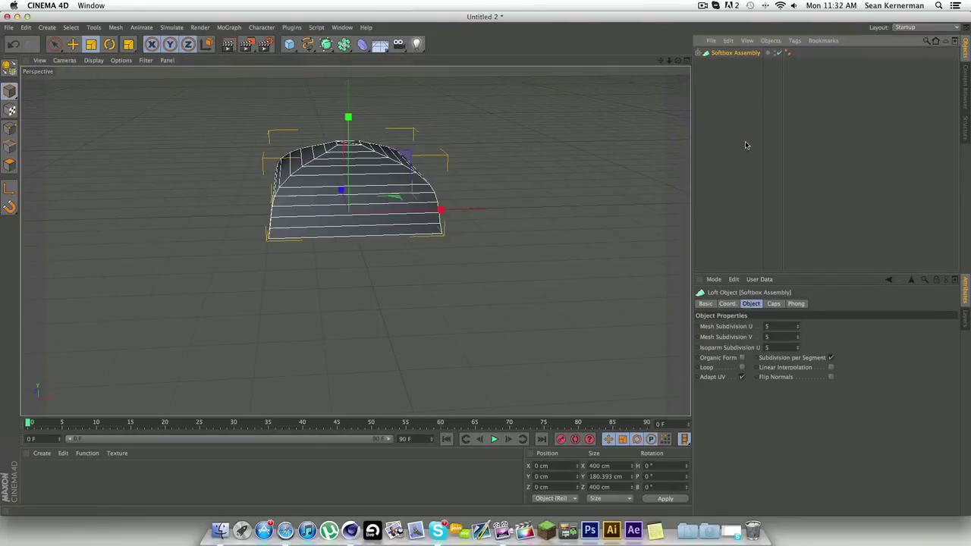
{"action": "left_click", "coordinate": [784, 326]}
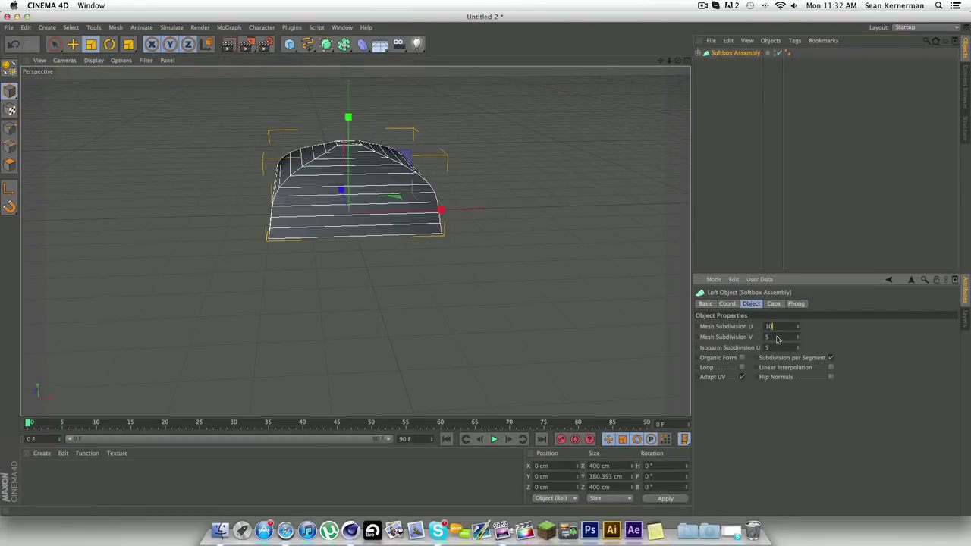
{"action": "key", "text": "Tab"}
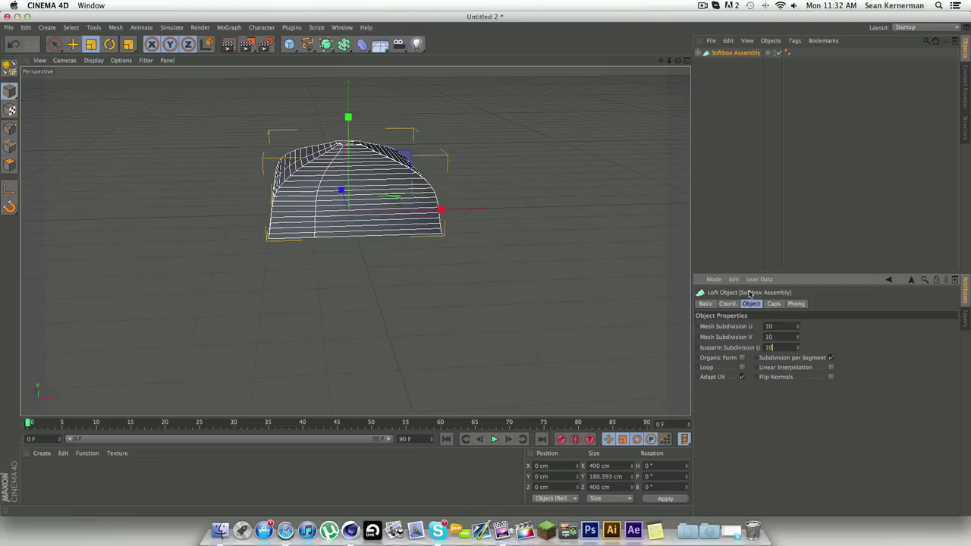
{"action": "left_click", "coordinate": [704, 242]}
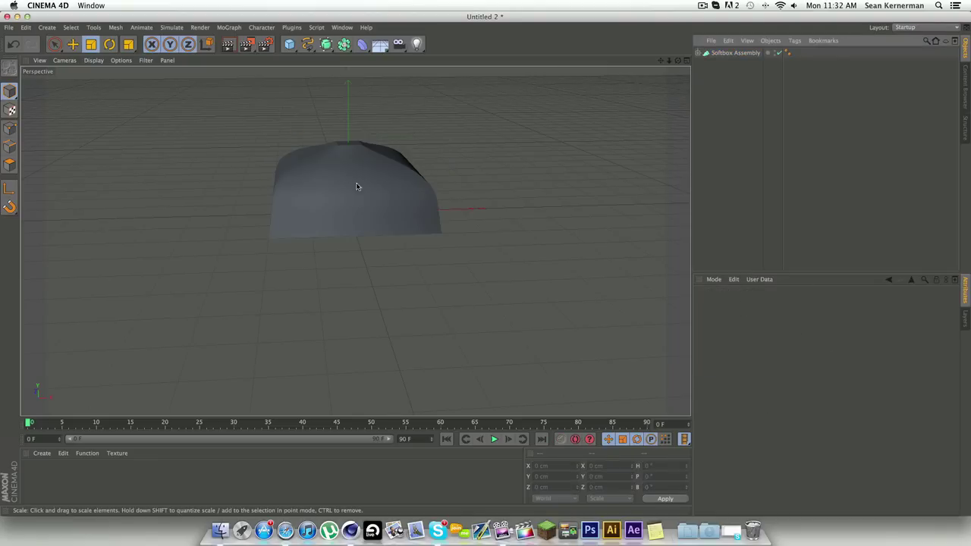
- Increase Softbox Assembly's Mesh Subdivision U to 30 and deselect the object to check its smoother shading
{"action": "left_click_drag", "start_coordinate": [678, 61], "coordinate": [675, 151]}
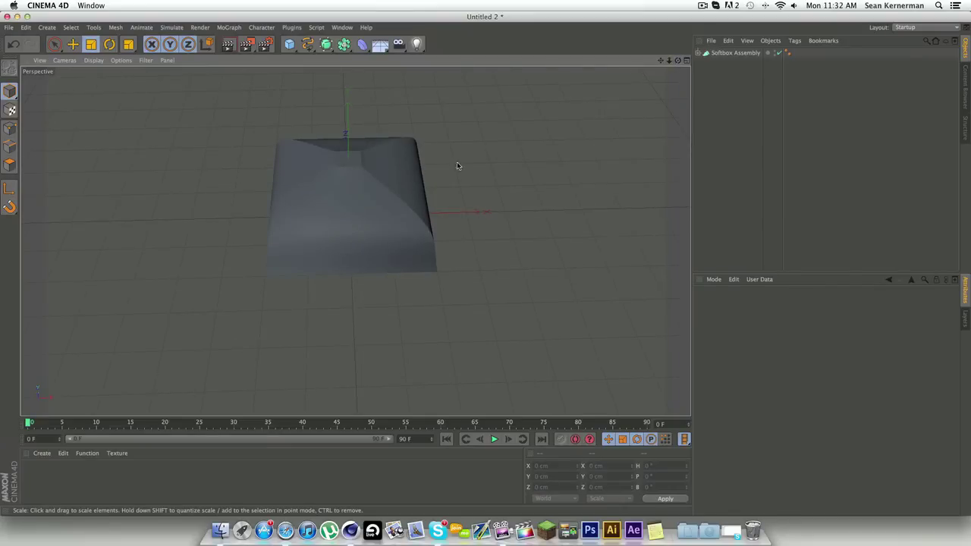
{"action": "left_click_drag", "start_coordinate": [678, 60], "coordinate": [754, 110]}
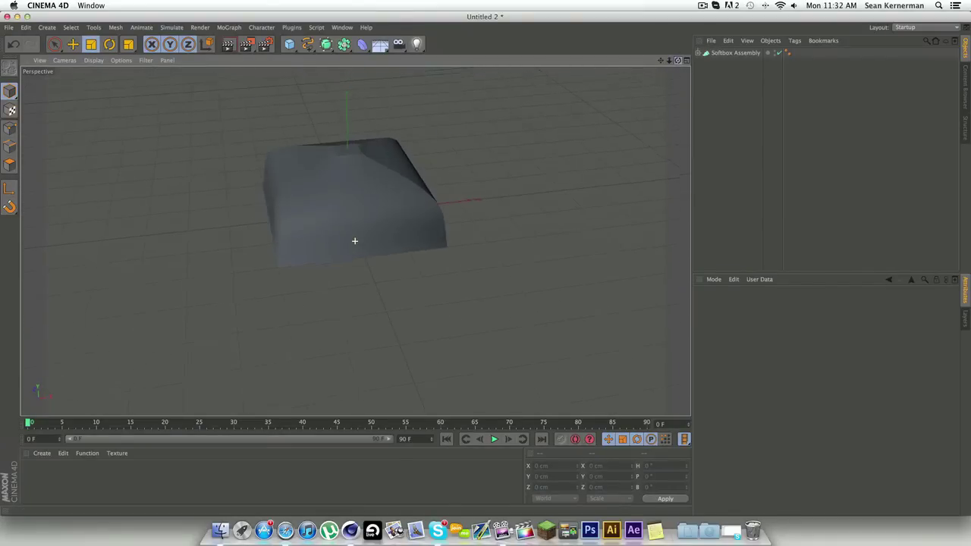
{"action": "left_click_drag", "start_coordinate": [651, 87], "coordinate": [679, 63]}
{"action": "left_click", "coordinate": [737, 52]}
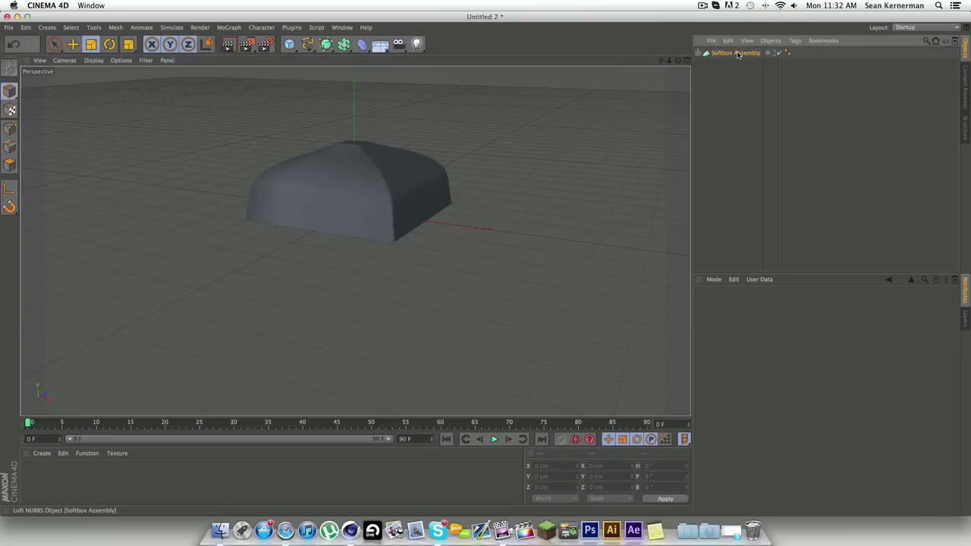
{"action": "key", "text": "super+z"}
{"action": "left_click", "coordinate": [734, 53]}
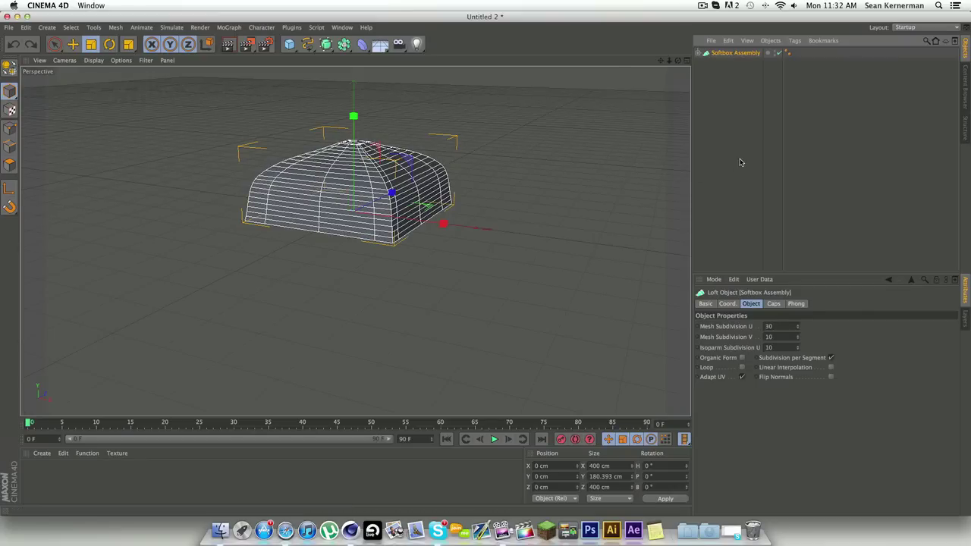
{"action": "left_click", "coordinate": [742, 162]}
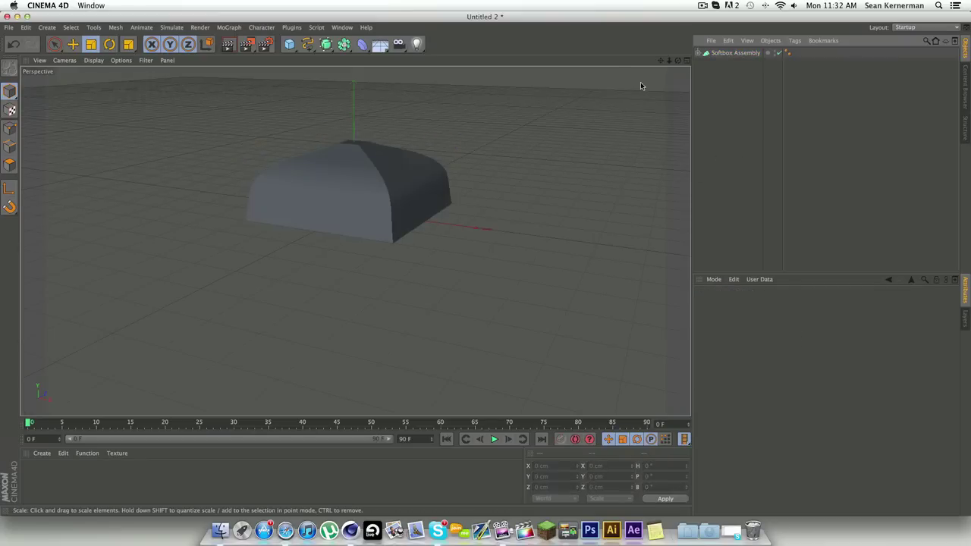
- Create a new material and set its color to black (RGB 0, 0, 0)
{"action": "left_click_drag", "start_coordinate": [678, 60], "coordinate": [659, 72]}
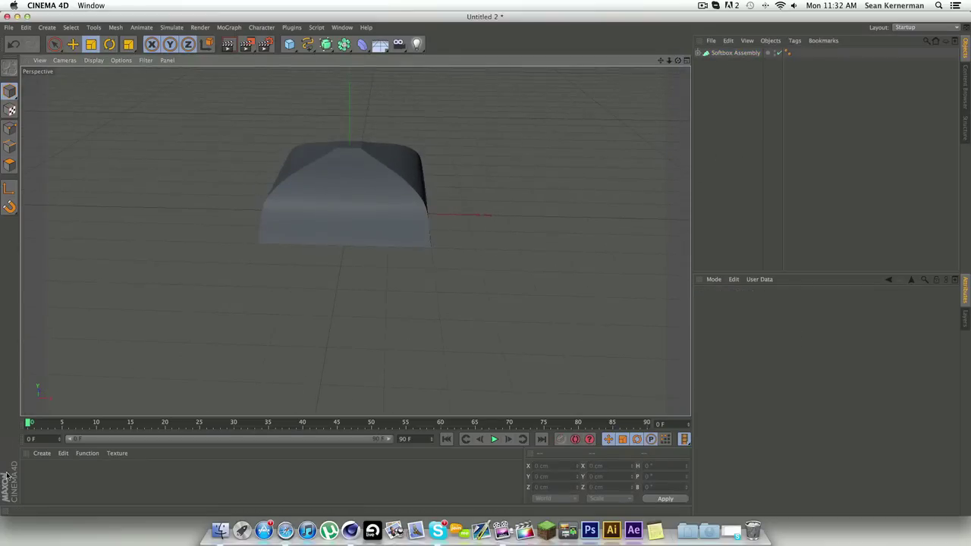
{"action": "left_click", "coordinate": [42, 453]}
{"action": "left_click", "coordinate": [62, 364]}
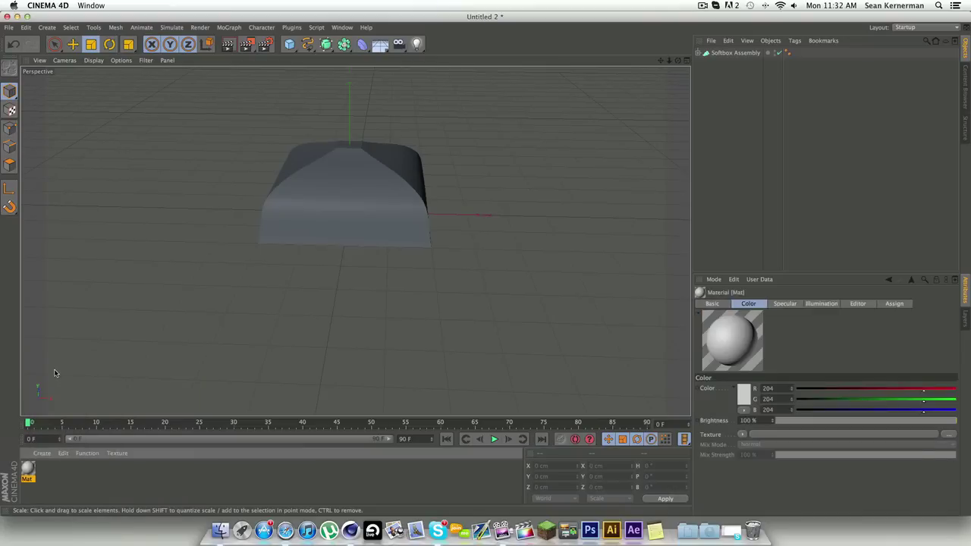
{"action": "double_click", "coordinate": [28, 470]}
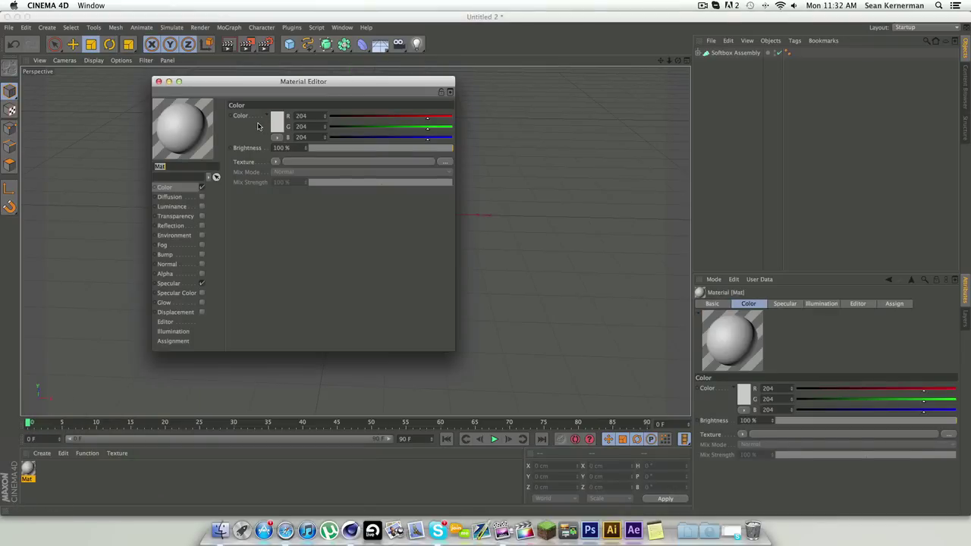
{"action": "left_click_drag", "start_coordinate": [260, 82], "coordinate": [582, 91]}
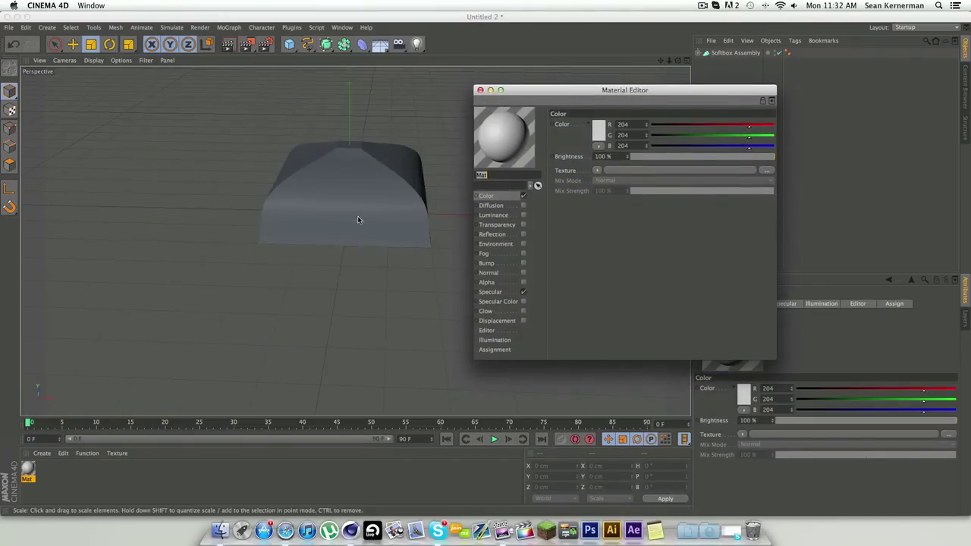
{"action": "left_click", "coordinate": [601, 133]}
{"action": "left_click_drag", "start_coordinate": [584, 132], "coordinate": [433, 199]}
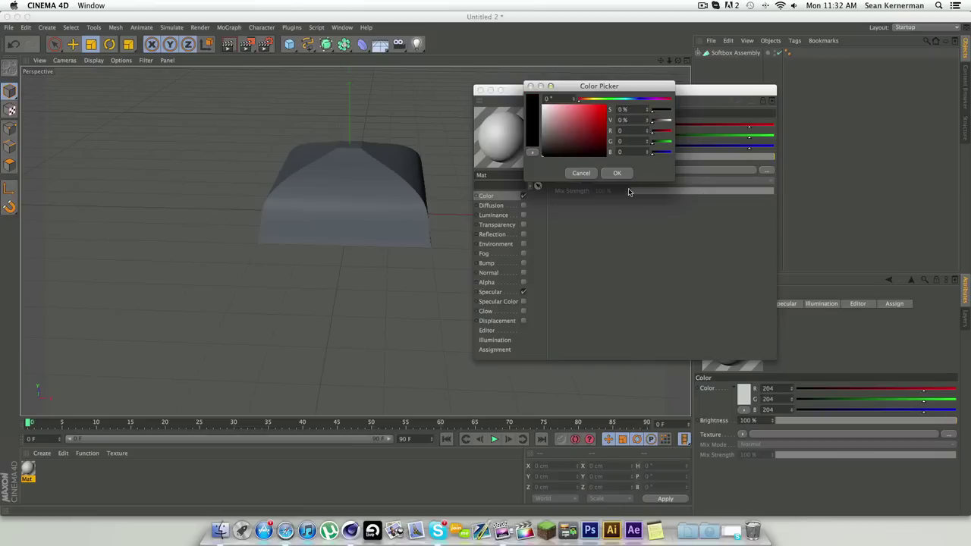
{"action": "left_click", "coordinate": [625, 171]}
- Set the black material's specular width to 80% and height to 2%, and close the Material Editor
{"action": "left_click", "coordinate": [491, 293]}
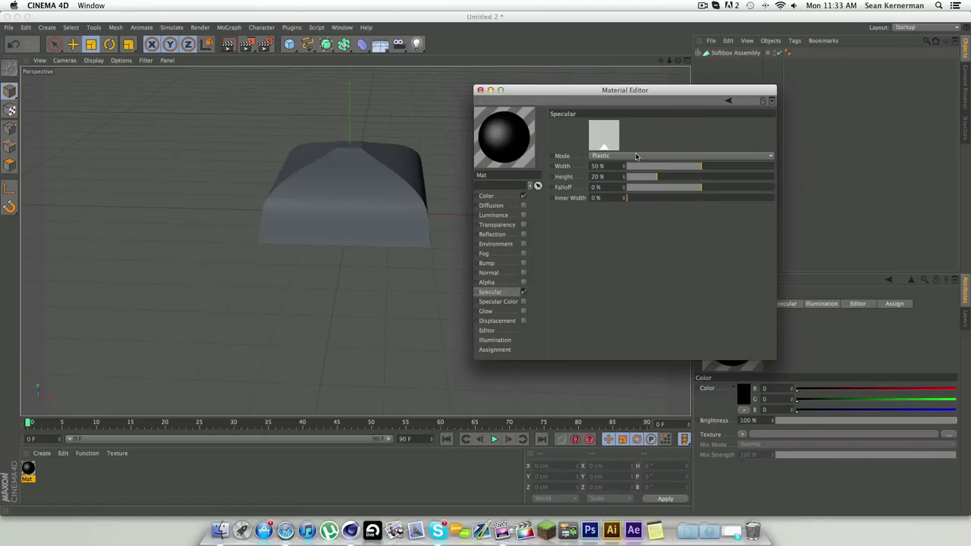
{"action": "double_click", "coordinate": [600, 179]}
{"action": "type", "text": "2"}
{"action": "key", "text": "Return"}
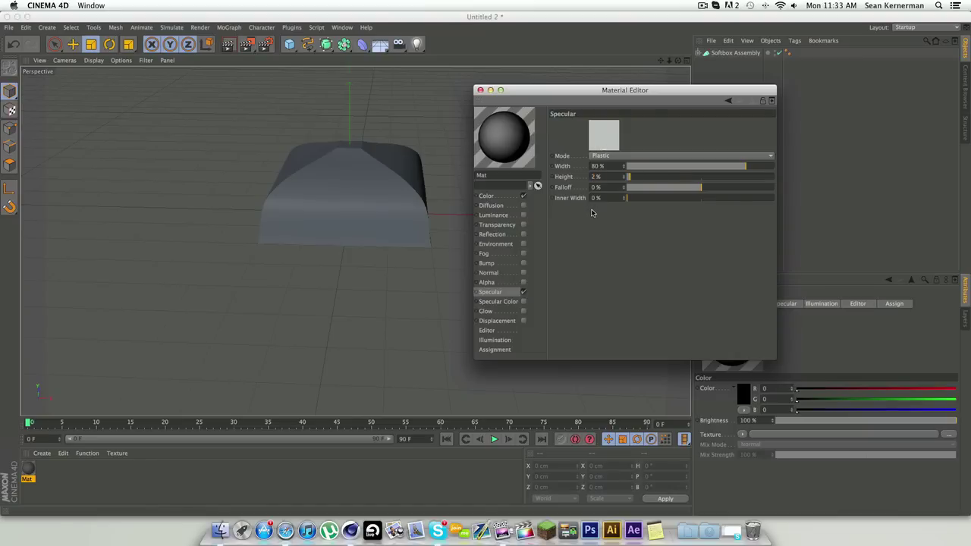
{"action": "left_click", "coordinate": [480, 89]}
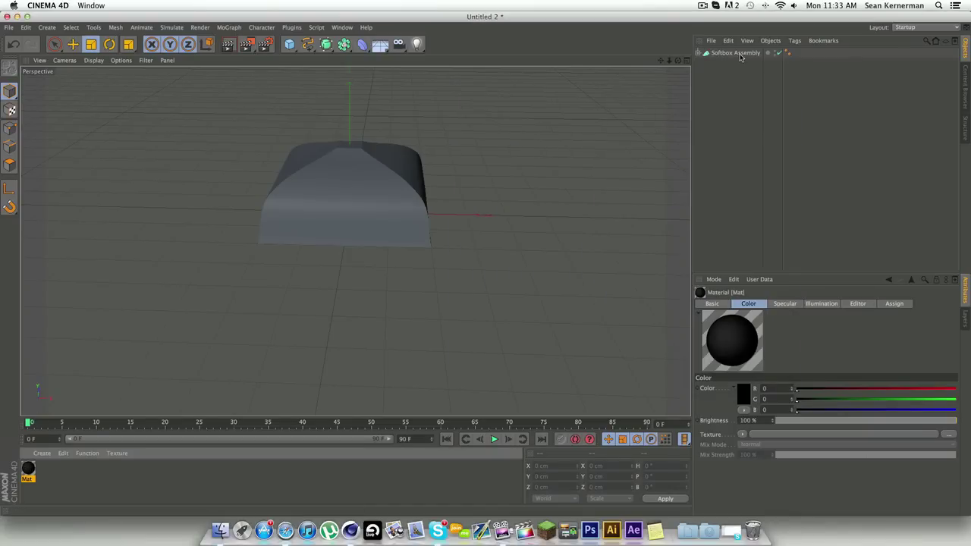
- Apply the black material to Softbox Assembly and render the active view to check its look
{"action": "left_click_drag", "start_coordinate": [740, 57], "coordinate": [740, 55]}
{"action": "left_click", "coordinate": [708, 136]}
{"action": "left_click_drag", "start_coordinate": [677, 60], "coordinate": [355, 241]}
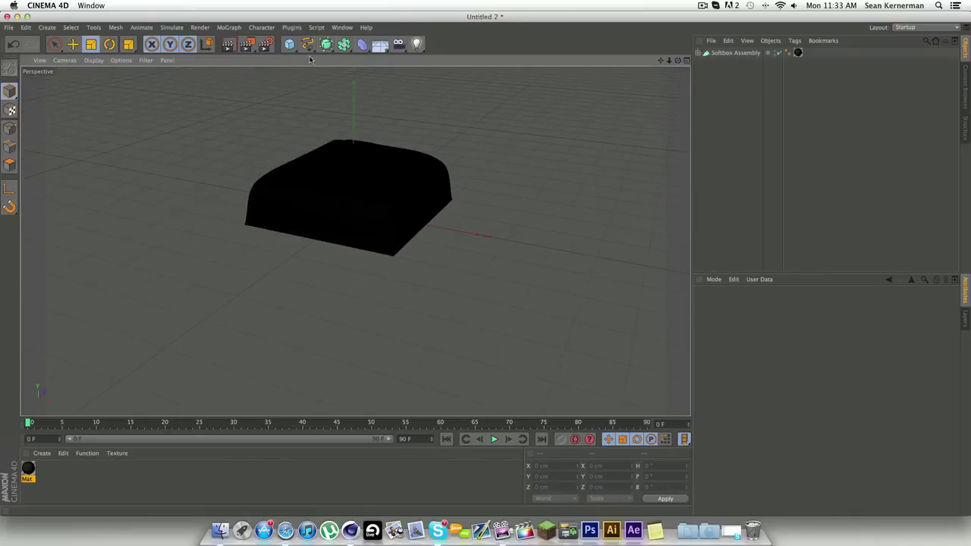
{"action": "left_click", "coordinate": [228, 44]}
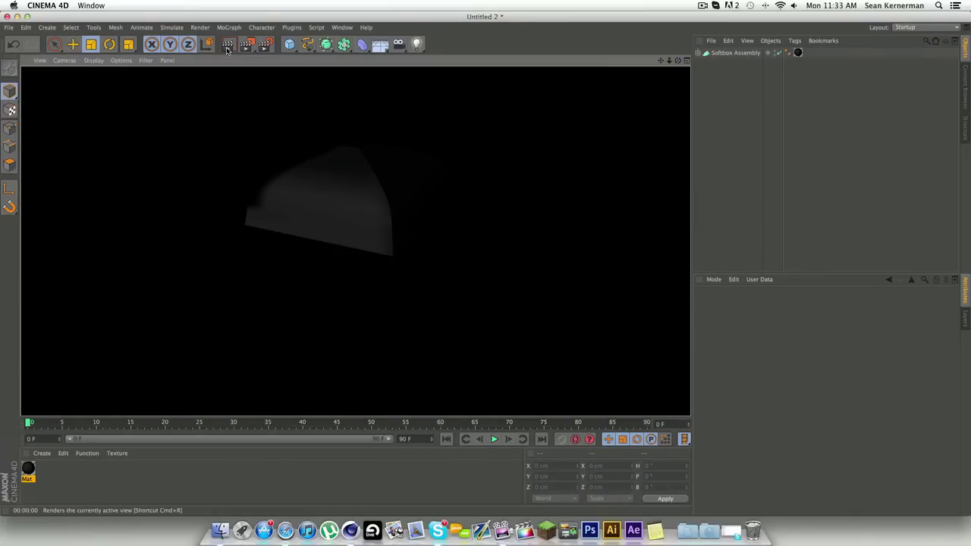
{"action": "left_click", "coordinate": [734, 179]}
- Raise Softbox Assembly above the ground to about 116 cm on Y
{"action": "left_click_drag", "start_coordinate": [679, 63], "coordinate": [681, 65]}
{"action": "left_click", "coordinate": [717, 55]}
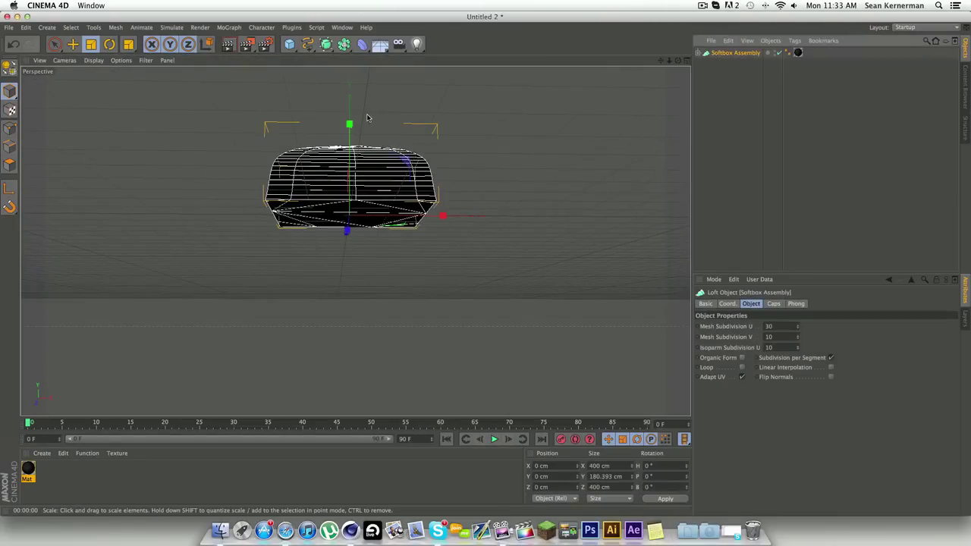
{"action": "left_click", "coordinate": [73, 44]}
{"action": "left_click_drag", "start_coordinate": [350, 128], "coordinate": [350, 85]}
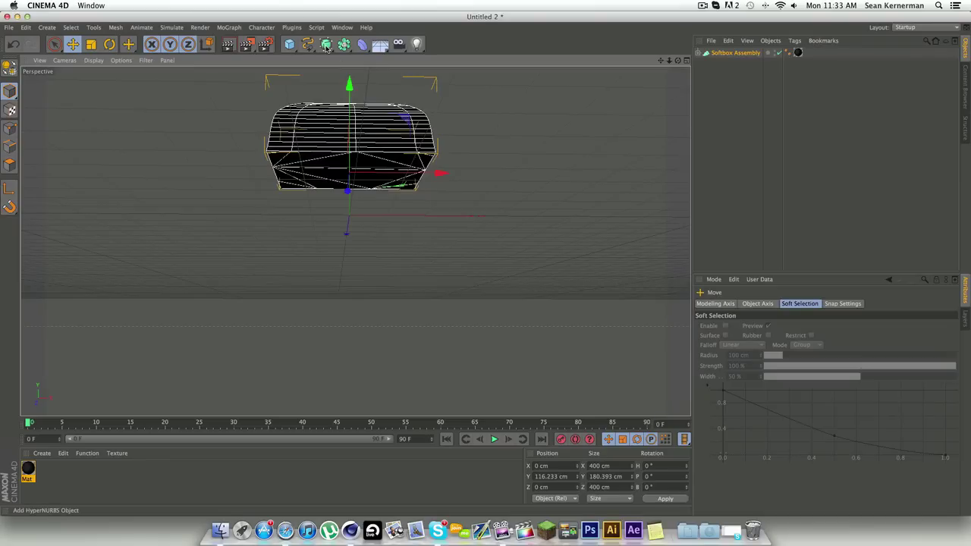
- Add a Plane object to the scene and check the dimensions of the softbox's bottom rectangle against it
{"action": "left_click", "coordinate": [291, 47]}
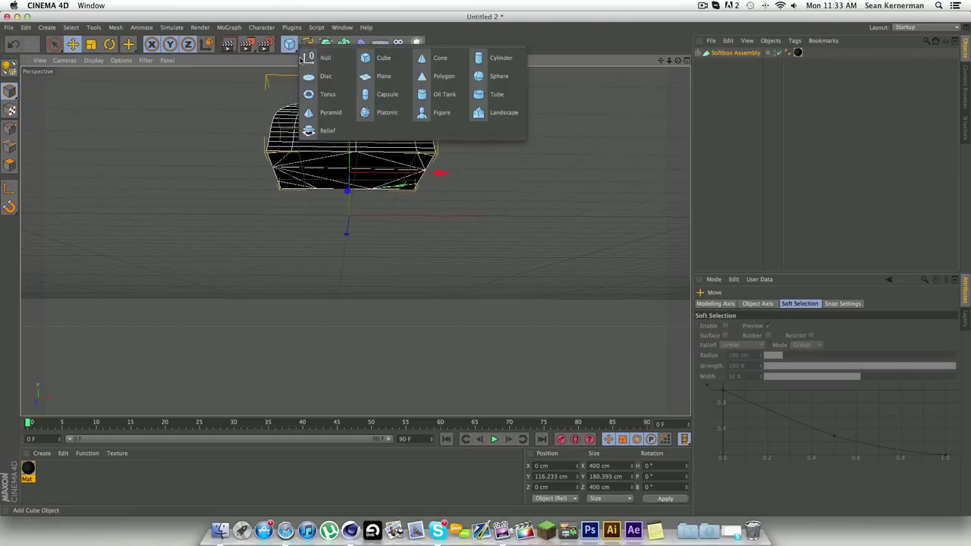
{"action": "left_click", "coordinate": [381, 78]}
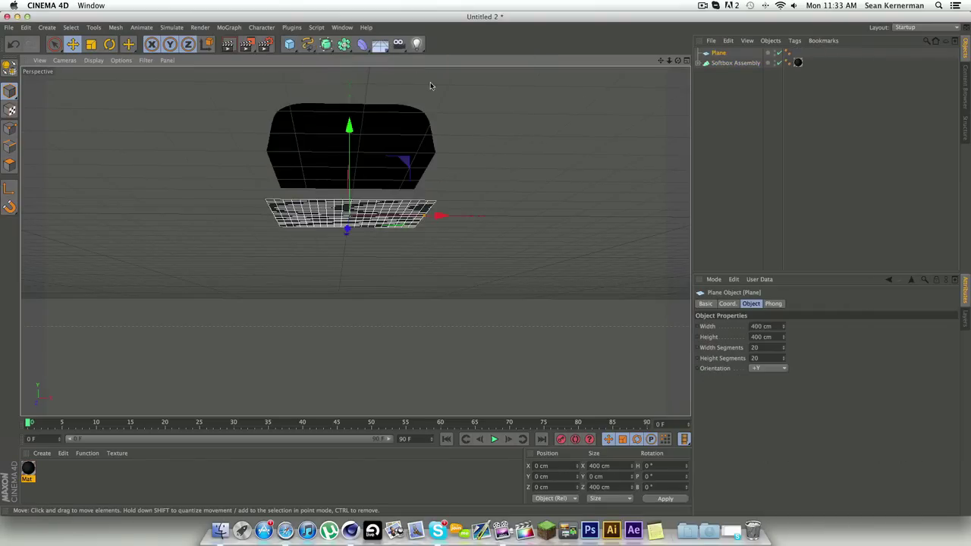
{"action": "left_click", "coordinate": [785, 130]}
{"action": "left_click_drag", "start_coordinate": [355, 241], "coordinate": [355, 241], "text": "alt"}
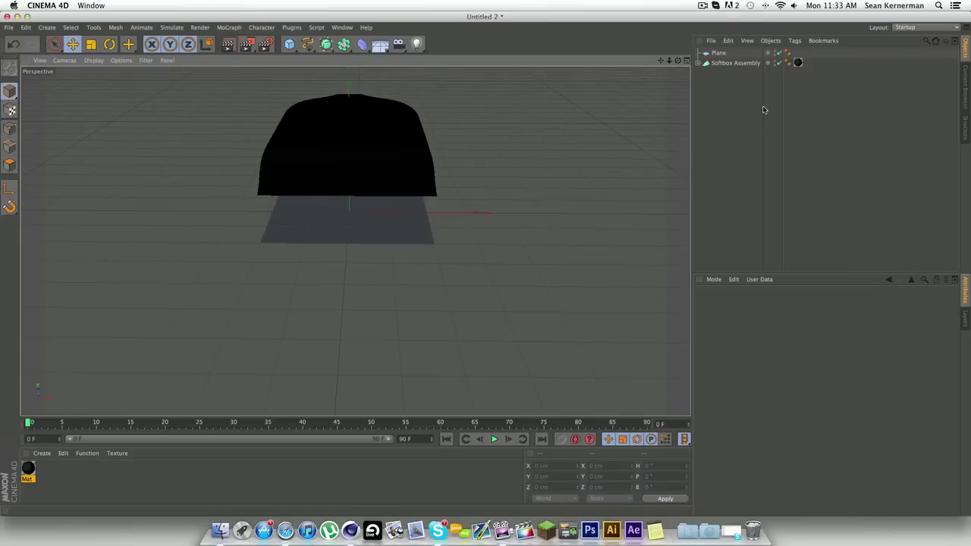
{"action": "left_click", "coordinate": [698, 63]}
{"action": "left_click", "coordinate": [727, 92]}
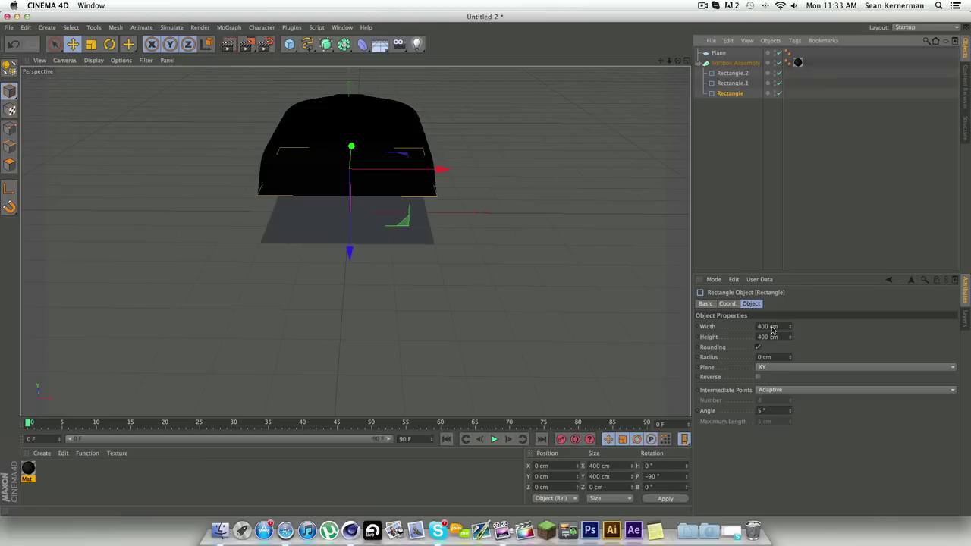
{"action": "left_click", "coordinate": [698, 63]}
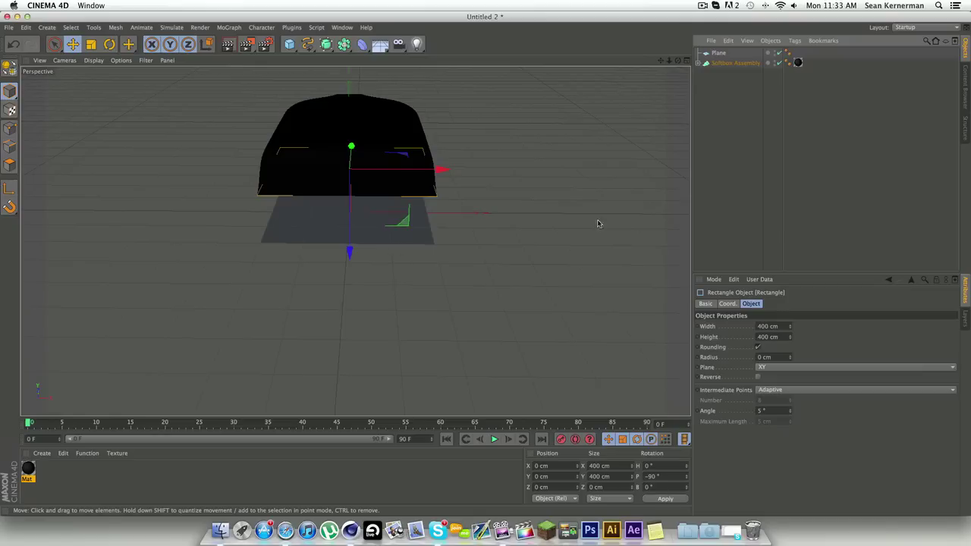
- Raise the plane to the softbox's open underside, at about 115.8 cm on Y
{"action": "left_click", "coordinate": [718, 53]}
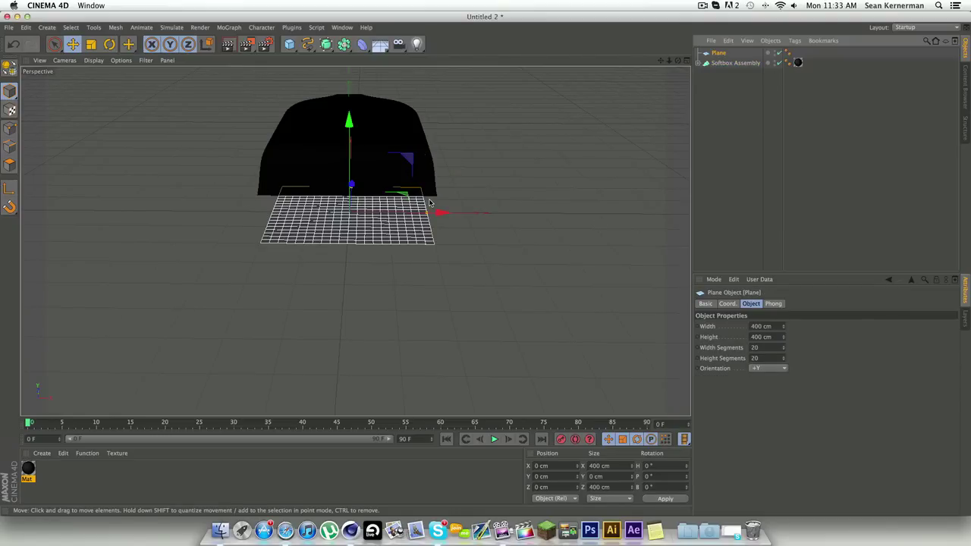
{"action": "left_click_drag", "start_coordinate": [678, 60], "coordinate": [659, 38]}
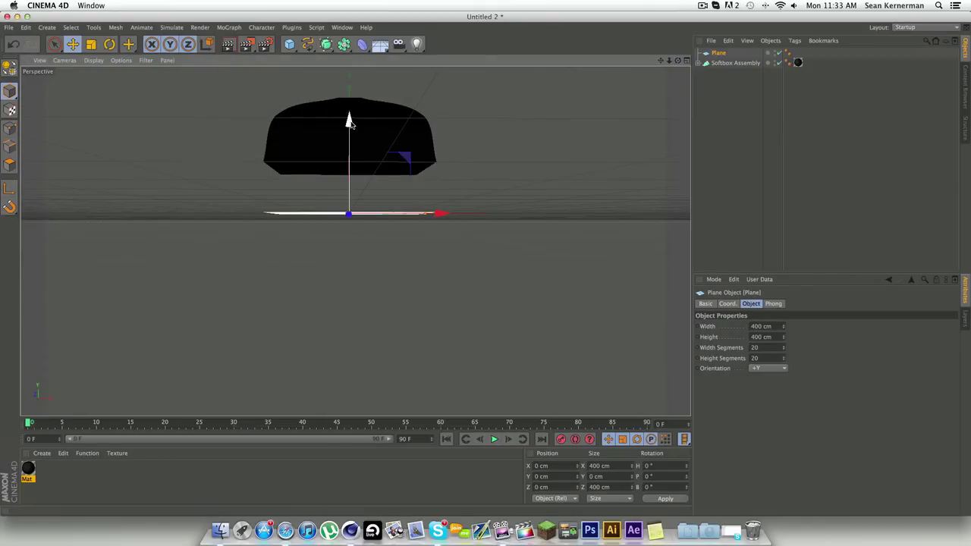
{"action": "left_click_drag", "start_coordinate": [350, 122], "coordinate": [356, 82]}
{"action": "scroll", "coordinate": [353, 110], "scroll_direction": "up", "scroll_amount": 5}
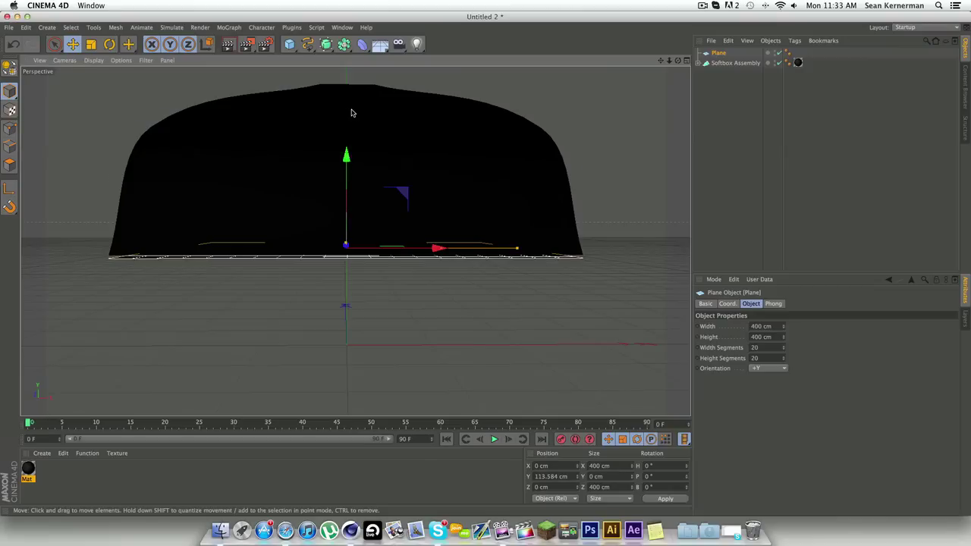
{"action": "scroll", "coordinate": [352, 113], "scroll_direction": "up", "scroll_amount": 4}
{"action": "left_click_drag", "start_coordinate": [660, 60], "coordinate": [670, 0]}
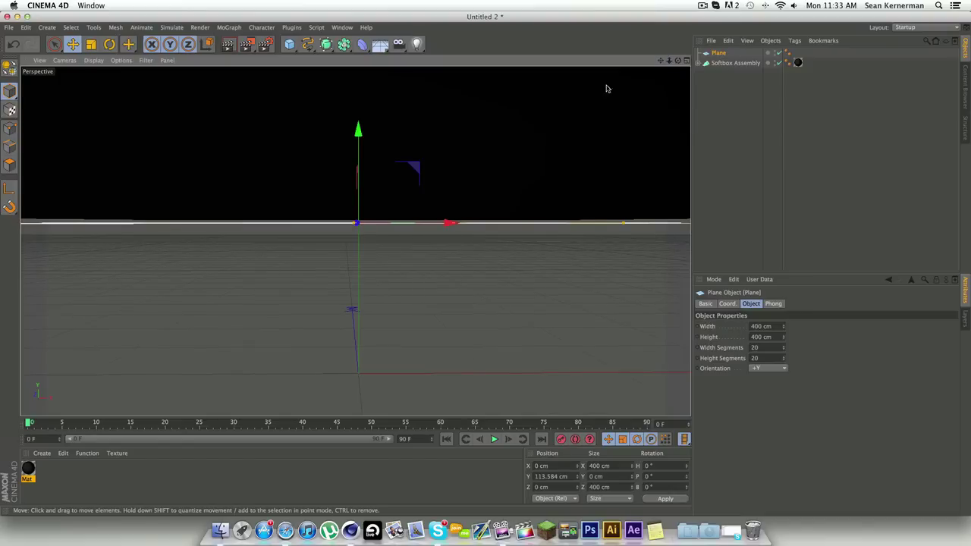
{"action": "left_click_drag", "start_coordinate": [358, 127], "coordinate": [359, 130]}
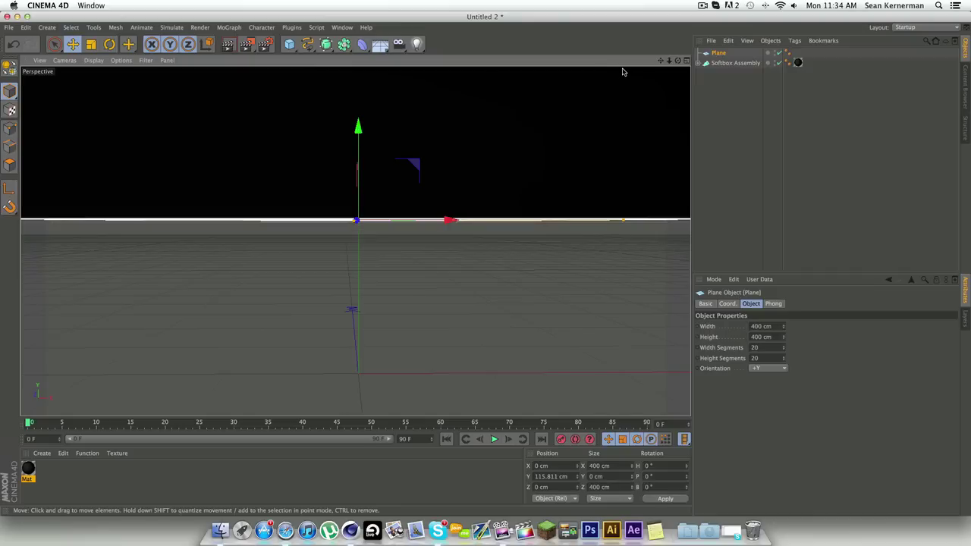
- Fine-tune the plane's height against the softbox's lower edge in the Front view, to about 116.05 cm on Y
{"action": "left_click", "coordinate": [687, 60]}
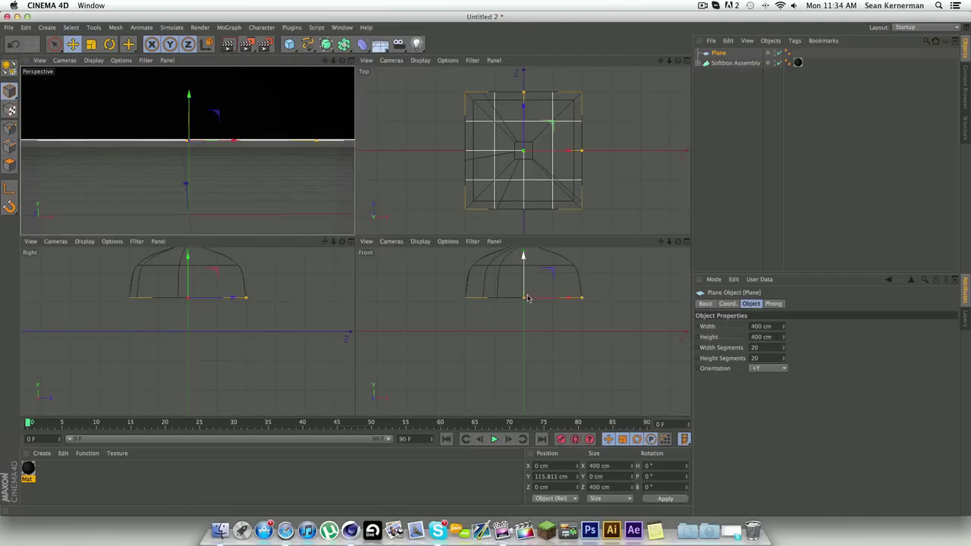
{"action": "scroll", "coordinate": [526, 302], "scroll_direction": "up", "scroll_amount": 12}
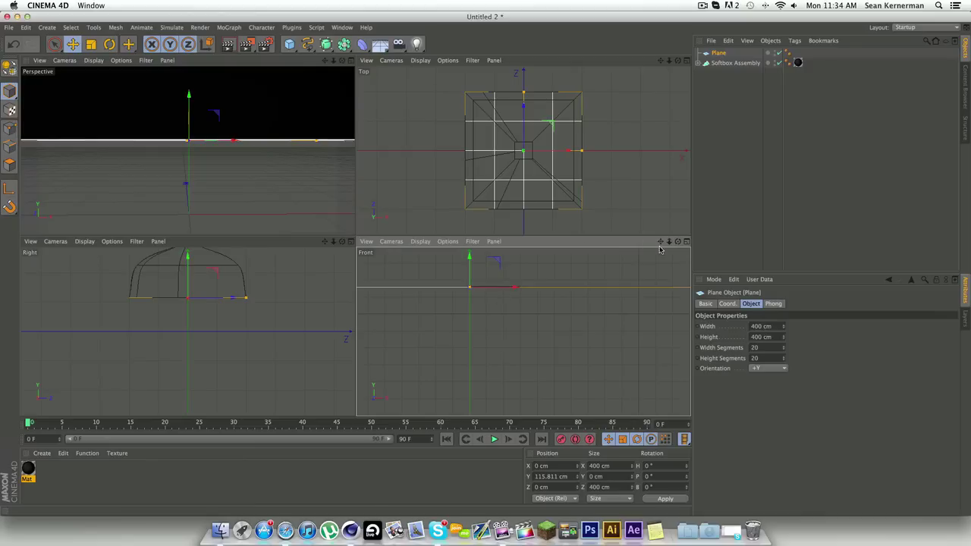
{"action": "middle_click_drag", "start_coordinate": [481, 305], "coordinate": [491, 323], "text": "alt"}
{"action": "left_click_drag", "start_coordinate": [477, 281], "coordinate": [478, 285]}
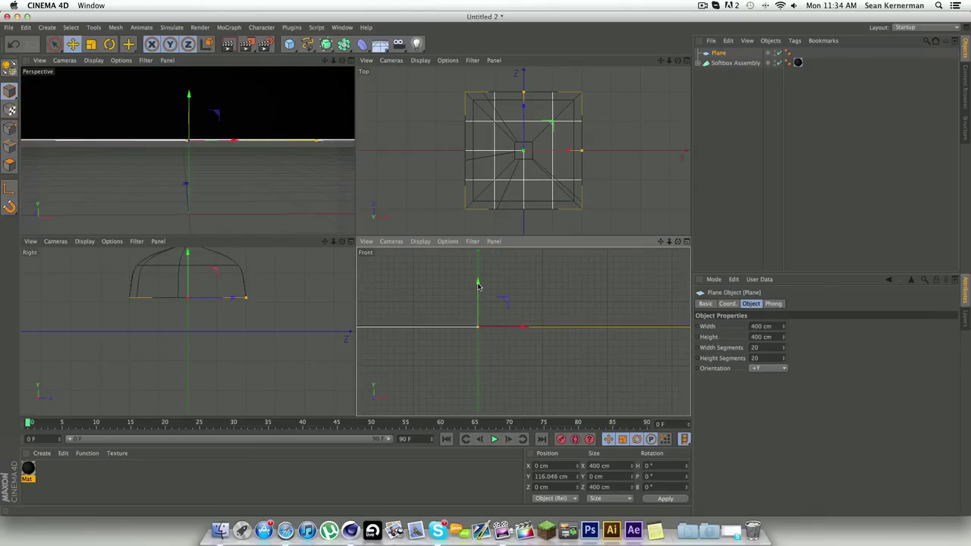
{"action": "left_click", "coordinate": [349, 60]}
{"action": "scroll", "coordinate": [319, 107], "scroll_direction": "down", "scroll_amount": 10}
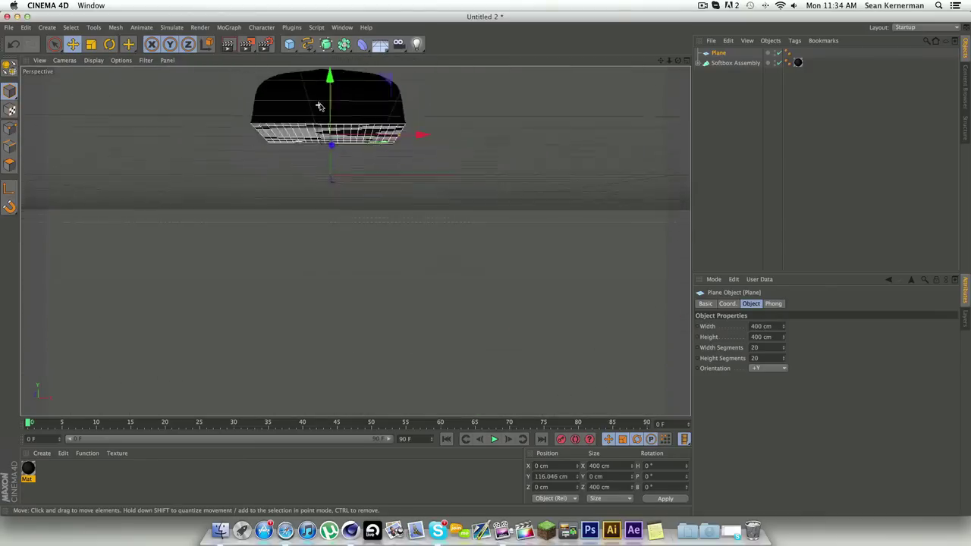
- Create a new material named Luminance and turn off its Specular channel
{"action": "scroll", "coordinate": [318, 110], "scroll_direction": "up", "scroll_amount": 4}
{"action": "left_click_drag", "start_coordinate": [661, 61], "coordinate": [667, 106]}
{"action": "left_click", "coordinate": [702, 7]}
{"action": "left_click", "coordinate": [710, 39]}
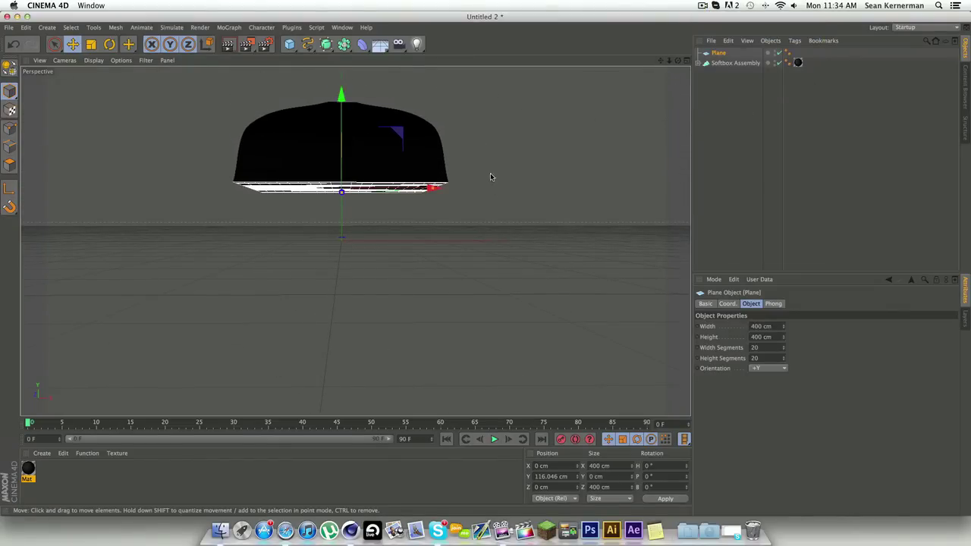
{"action": "left_click", "coordinate": [41, 459]}
{"action": "left_click", "coordinate": [40, 459]}
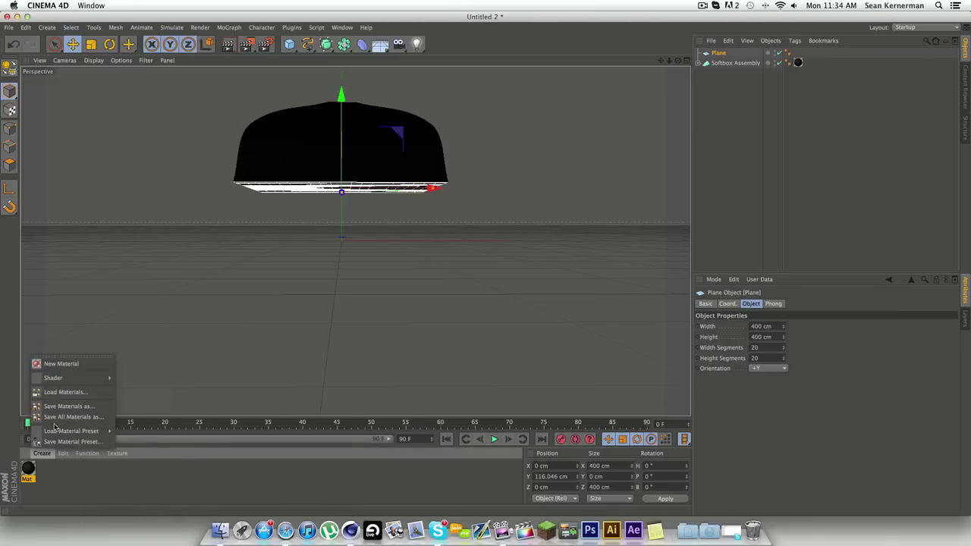
{"action": "left_click", "coordinate": [59, 364]}
{"action": "double_click", "coordinate": [30, 468]}
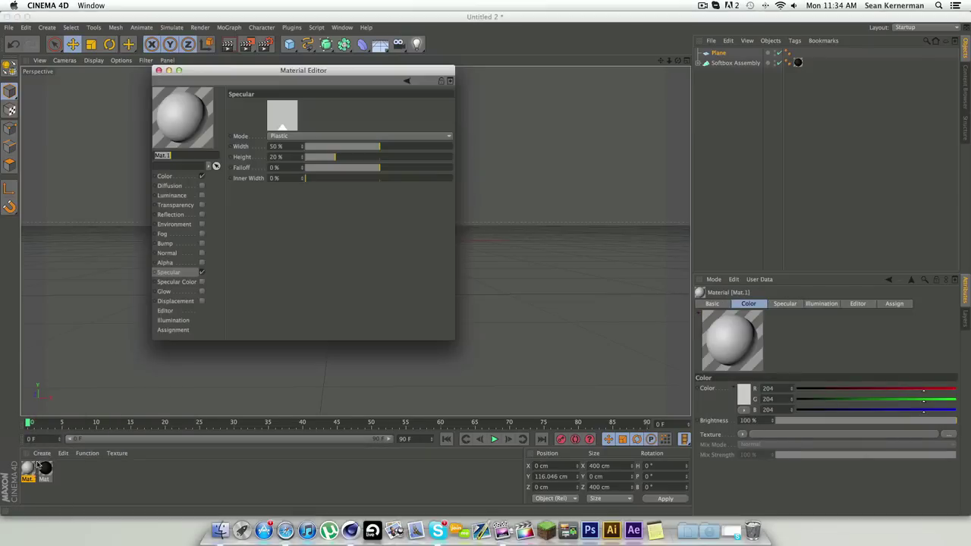
{"action": "type", "text": "Luminance"}
{"action": "key", "text": "Return"}
{"action": "left_click", "coordinate": [202, 272]}
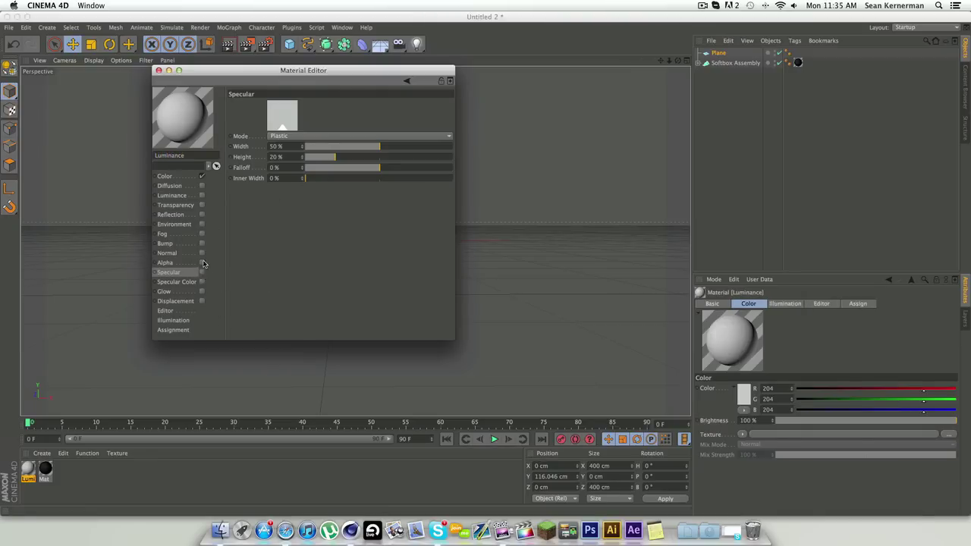
- Set the Luminance material's Color channel to light grey, RGB 225, 225, 225, with brightness at 20%
{"action": "left_click", "coordinate": [166, 176]}
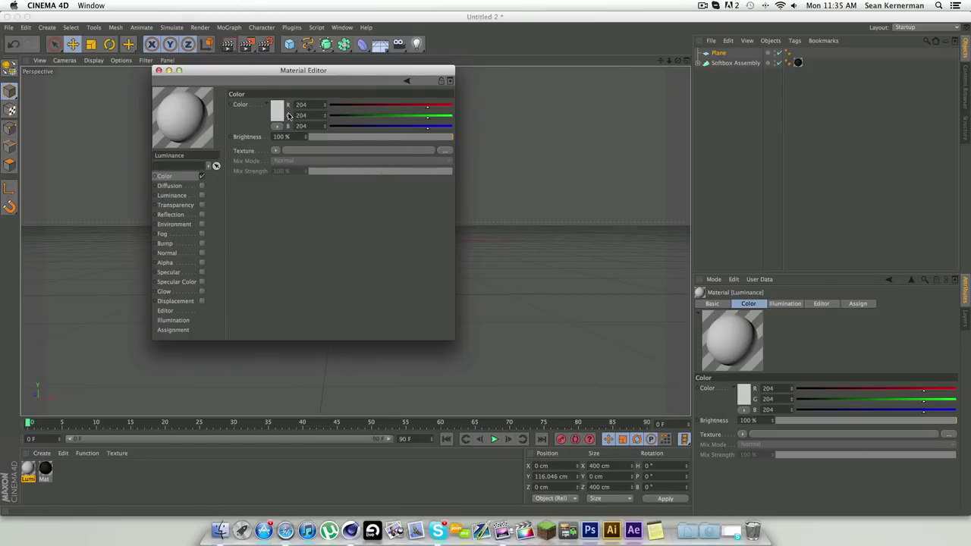
{"action": "left_click", "coordinate": [277, 113]}
{"action": "left_click", "coordinate": [224, 91]}
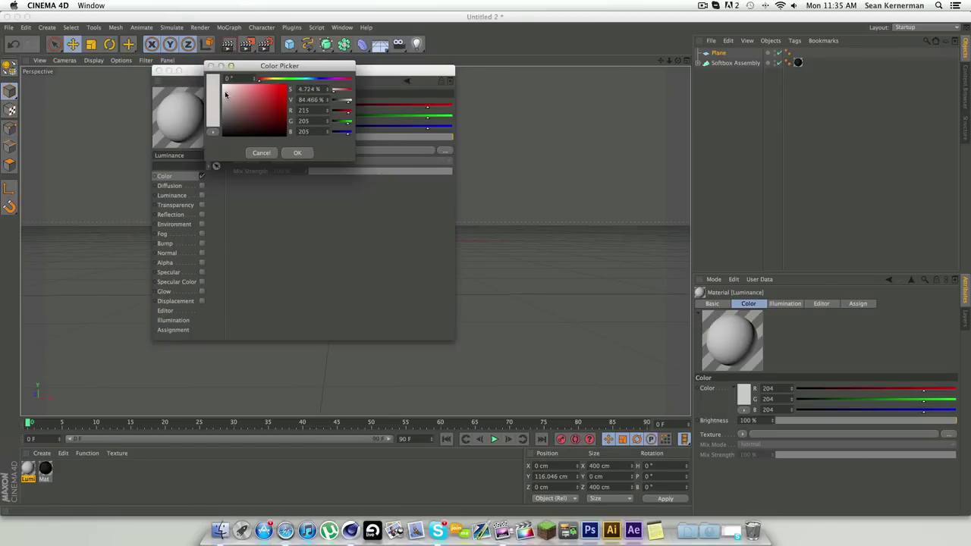
{"action": "left_click", "coordinate": [297, 153]}
{"action": "left_click_drag", "start_coordinate": [353, 138], "coordinate": [338, 139]}
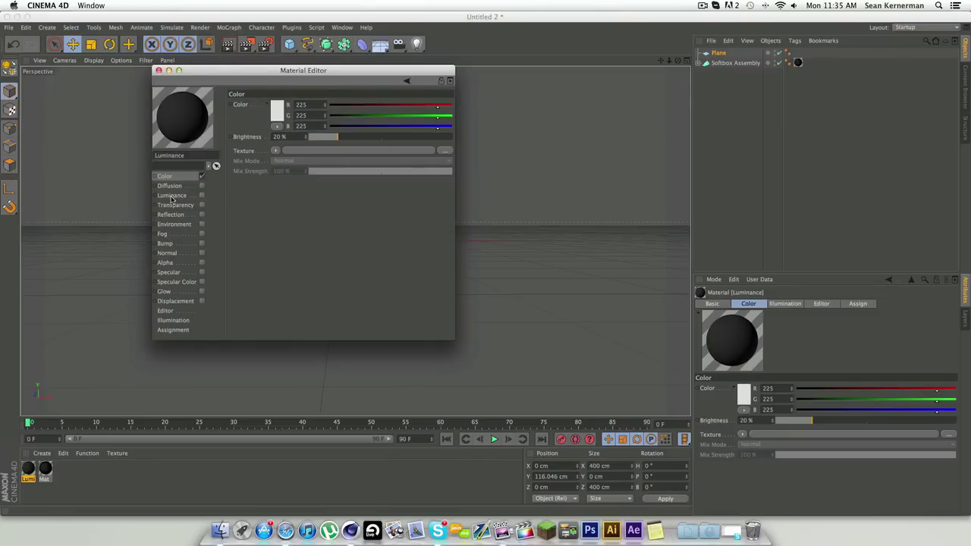
- Enable the material's Luminance channel, load a Gradient as its texture and set the gradient type to 2D - Circular
{"action": "left_click", "coordinate": [202, 196]}
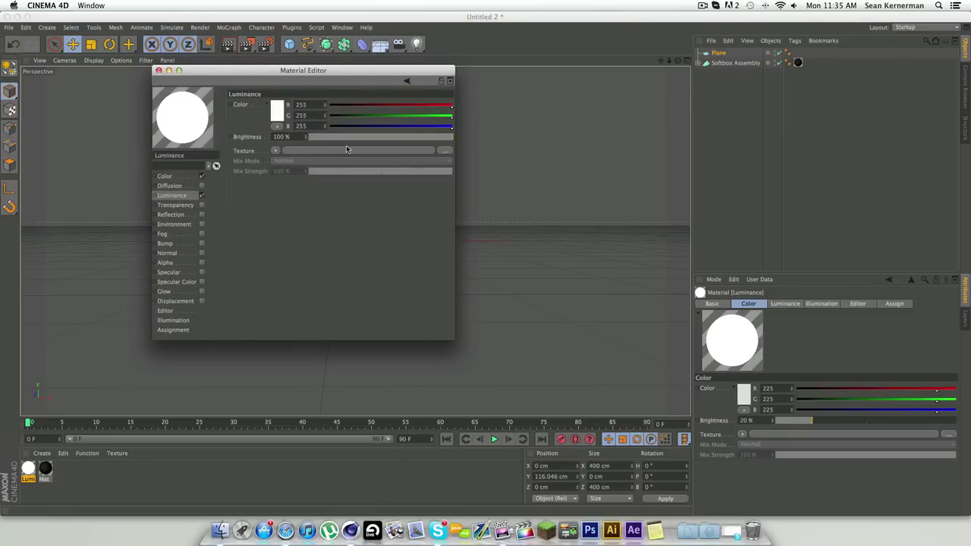
{"action": "left_click", "coordinate": [276, 151]}
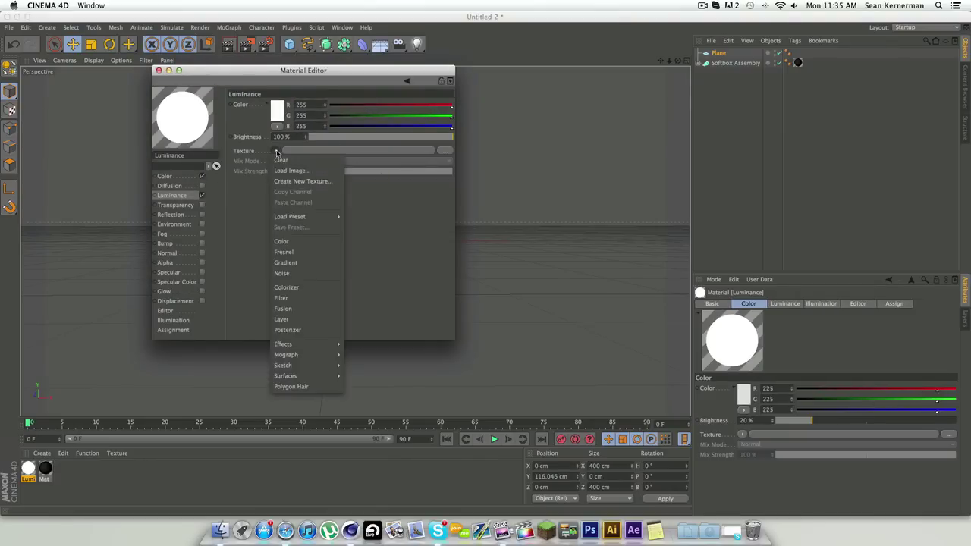
{"action": "left_click", "coordinate": [296, 264]}
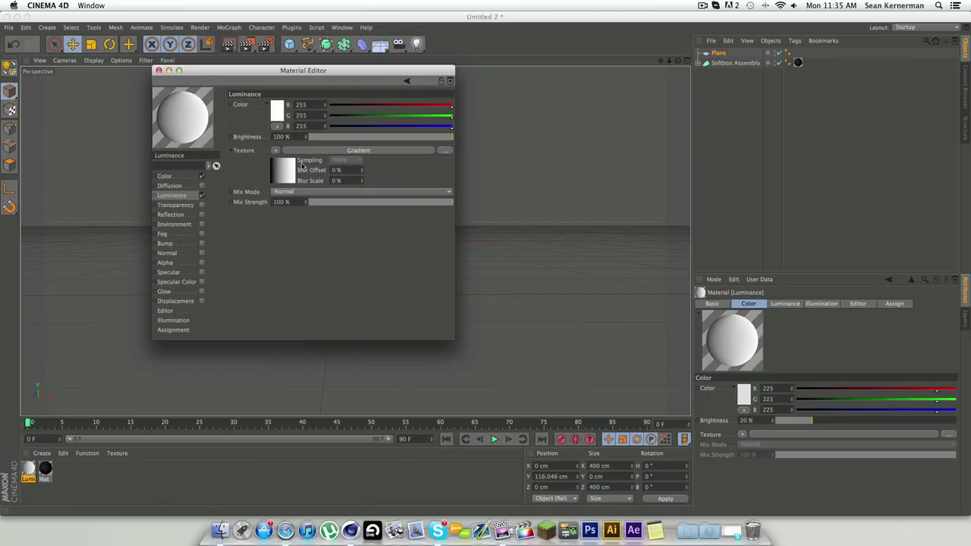
{"action": "left_click", "coordinate": [349, 151]}
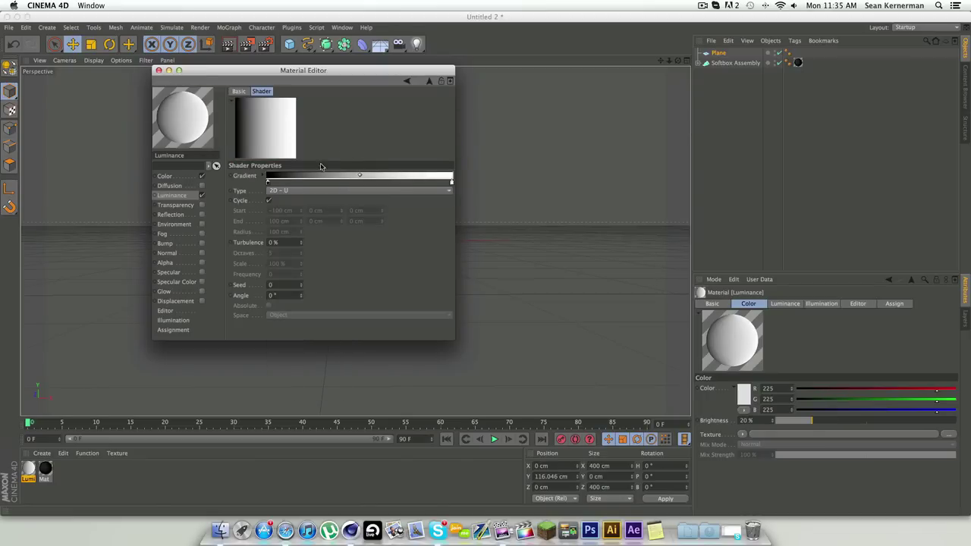
{"action": "left_click", "coordinate": [279, 191]}
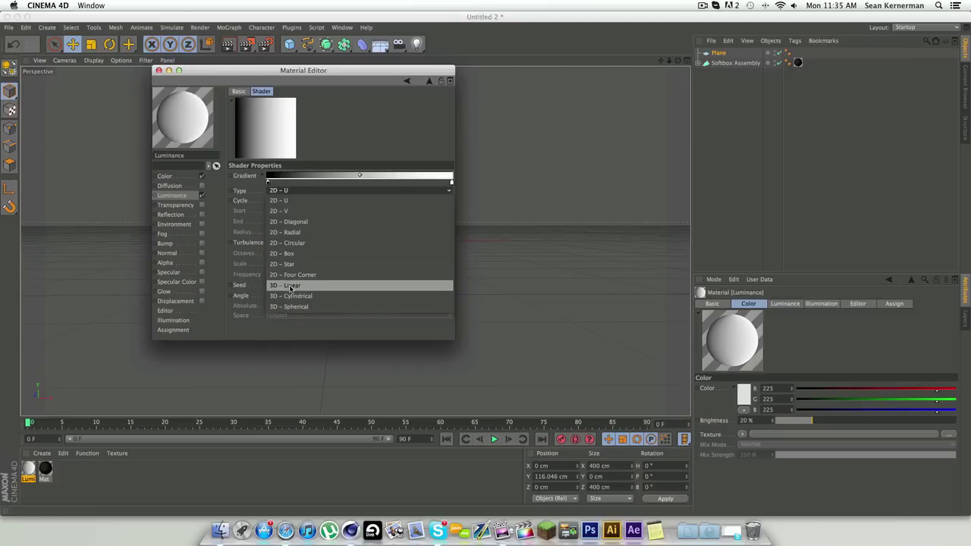
{"action": "left_click", "coordinate": [296, 242]}
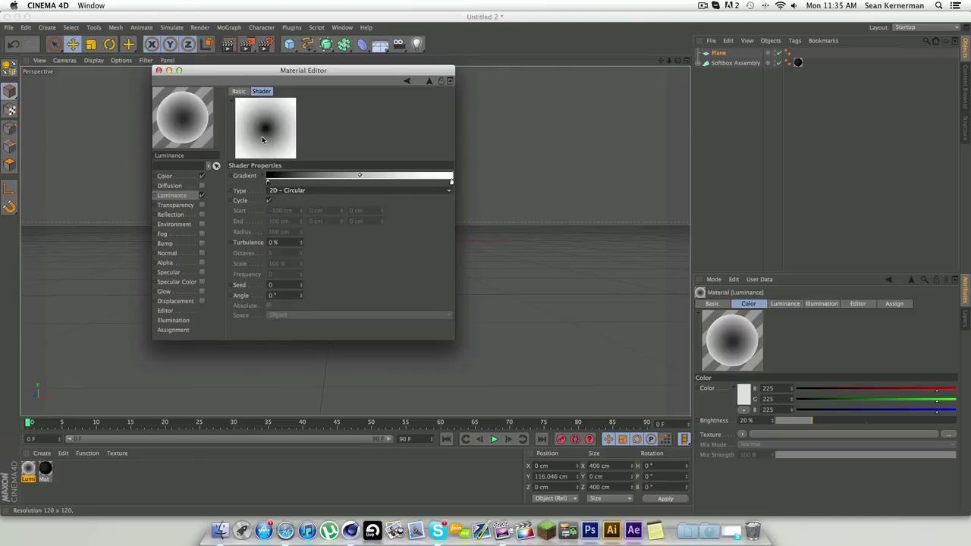
- Colour the gradient's start knot white and its end knot dark grey, RGB 79, 79, 79
{"action": "double_click", "coordinate": [267, 183]}
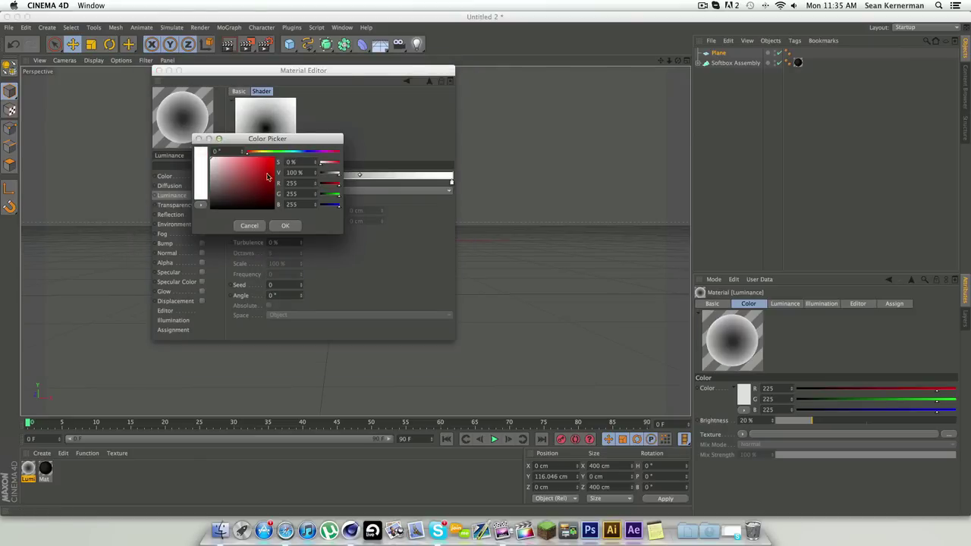
{"action": "left_click", "coordinate": [285, 226]}
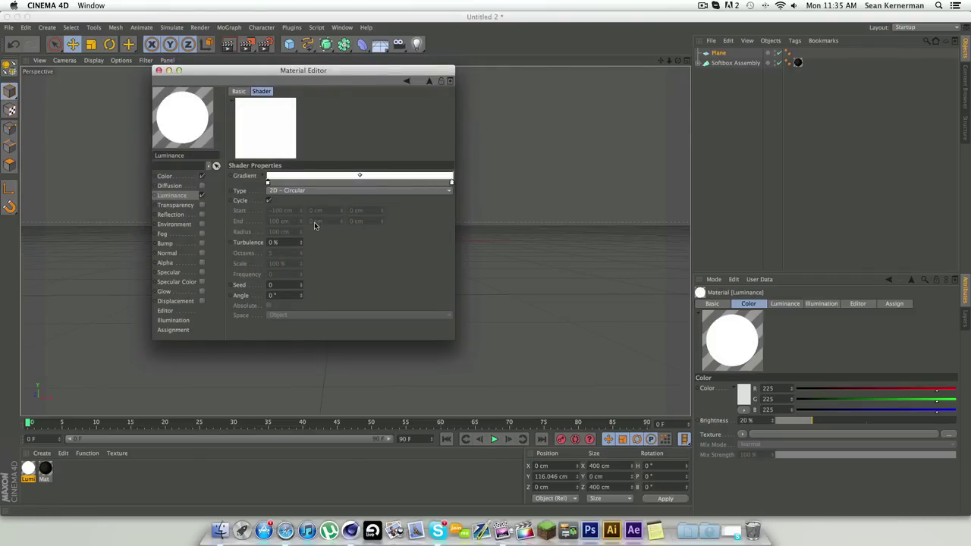
{"action": "double_click", "coordinate": [452, 182]}
{"action": "left_click_drag", "start_coordinate": [423, 188], "coordinate": [389, 195]}
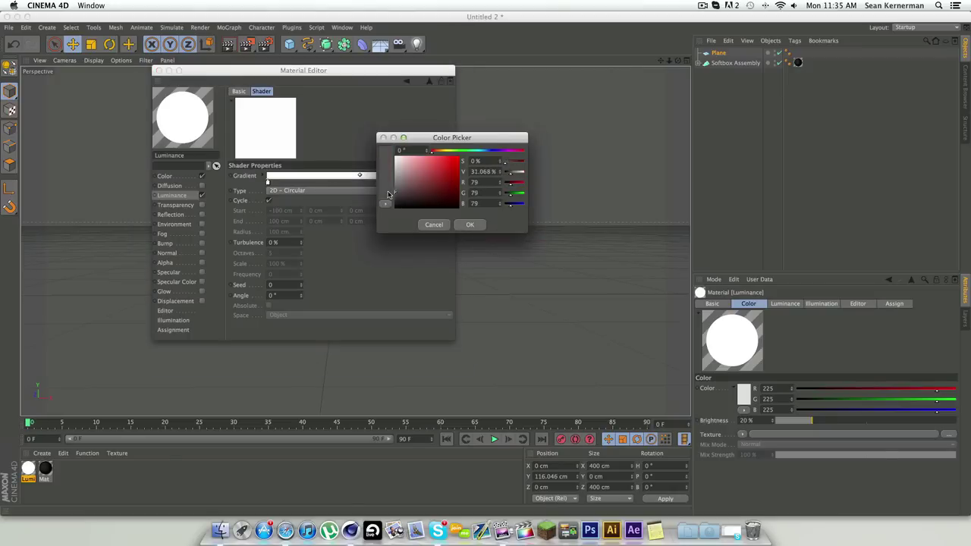
{"action": "left_click", "coordinate": [471, 225]}
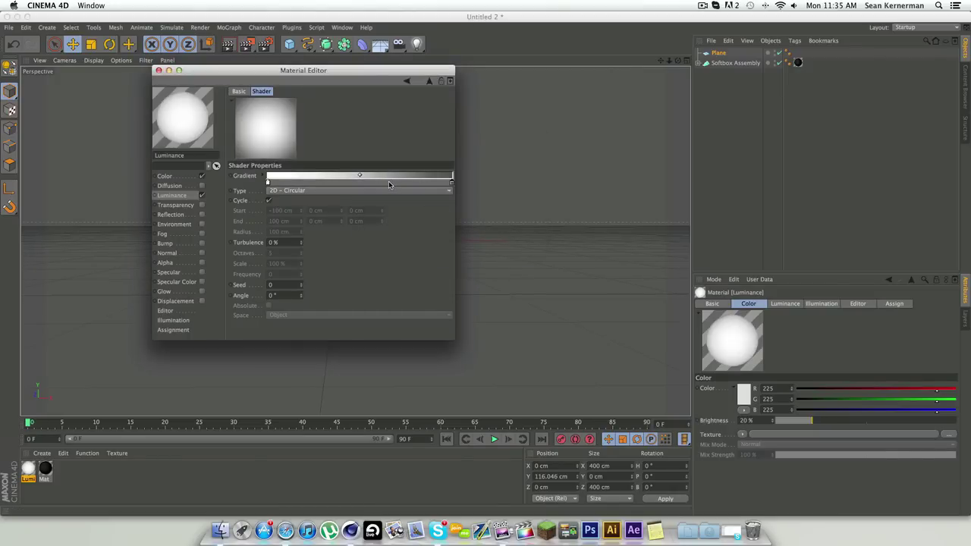
- Add a light grey knot, RGB 180, 180, 180, about two-thirds of the way along the gradient
{"action": "left_click", "coordinate": [389, 184]}
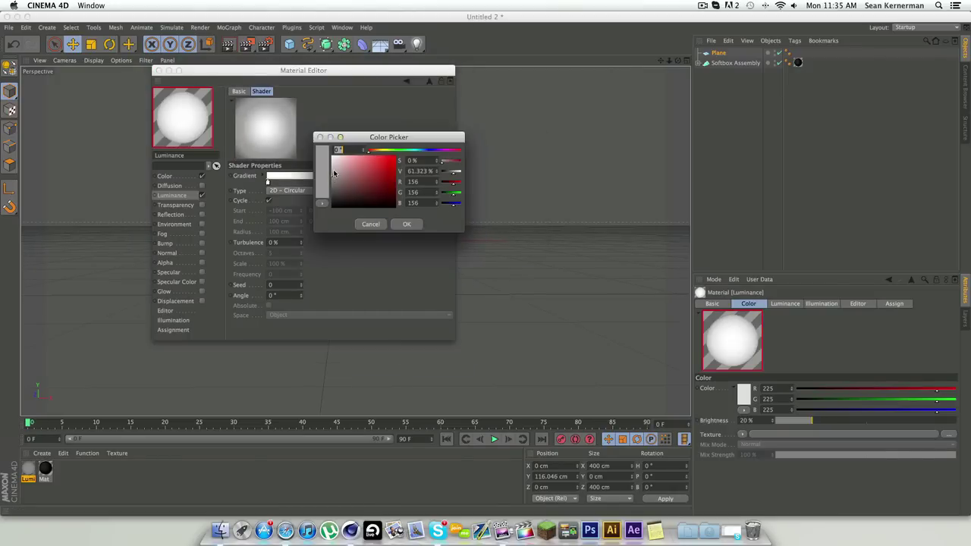
{"action": "left_click_drag", "start_coordinate": [333, 171], "coordinate": [328, 171]}
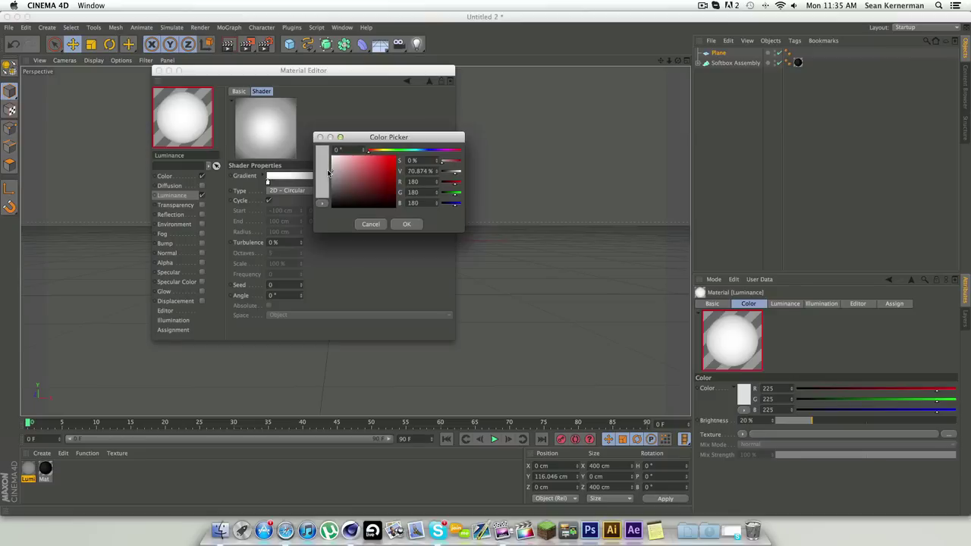
{"action": "left_click", "coordinate": [407, 224]}
{"action": "mouse_move", "coordinate": [387, 183]}
{"action": "left_mouse_down"}
{"action": "mouse_move", "coordinate": [409, 183]}
{"action": "mouse_move", "coordinate": [392, 183]}
{"action": "left_mouse_up"}
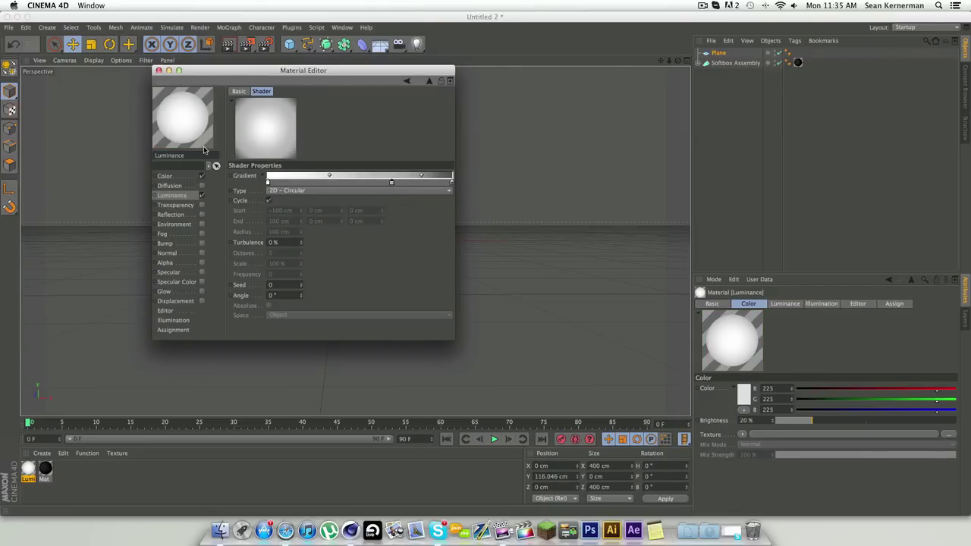
- Set the Luminance channel's brightness to 150% and its colour to a faintly warm white, RGB 255, 246, 246
{"action": "left_click", "coordinate": [180, 198]}
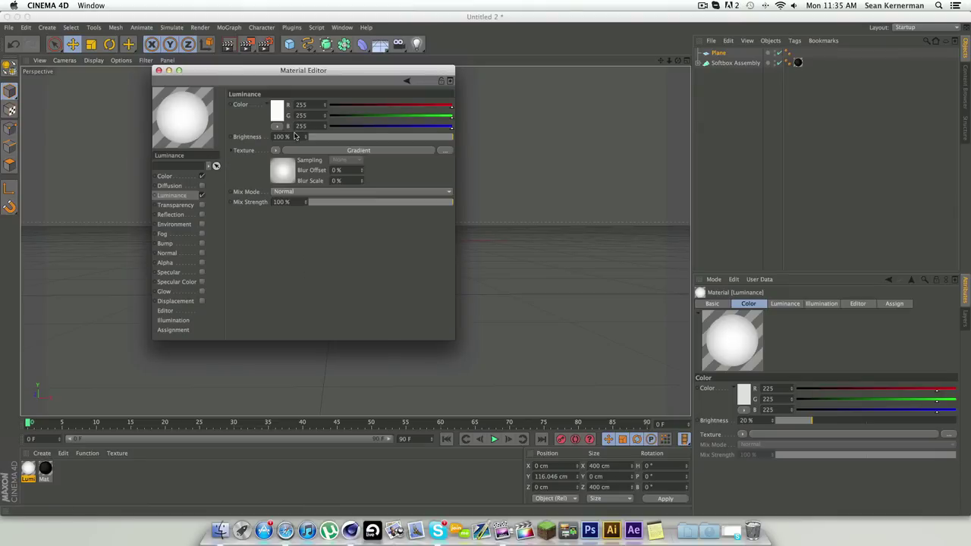
{"action": "double_click", "coordinate": [286, 137]}
{"action": "type", "text": "15"}
{"action": "key", "text": "Return"}
{"action": "left_click", "coordinate": [276, 111]}
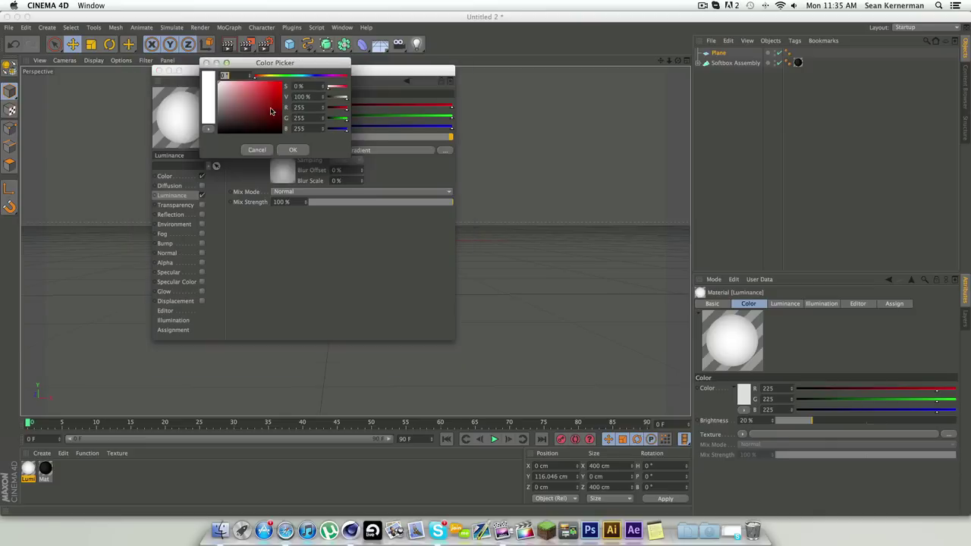
{"action": "left_click_drag", "start_coordinate": [222, 85], "coordinate": [220, 83]}
{"action": "left_click", "coordinate": [292, 150]}
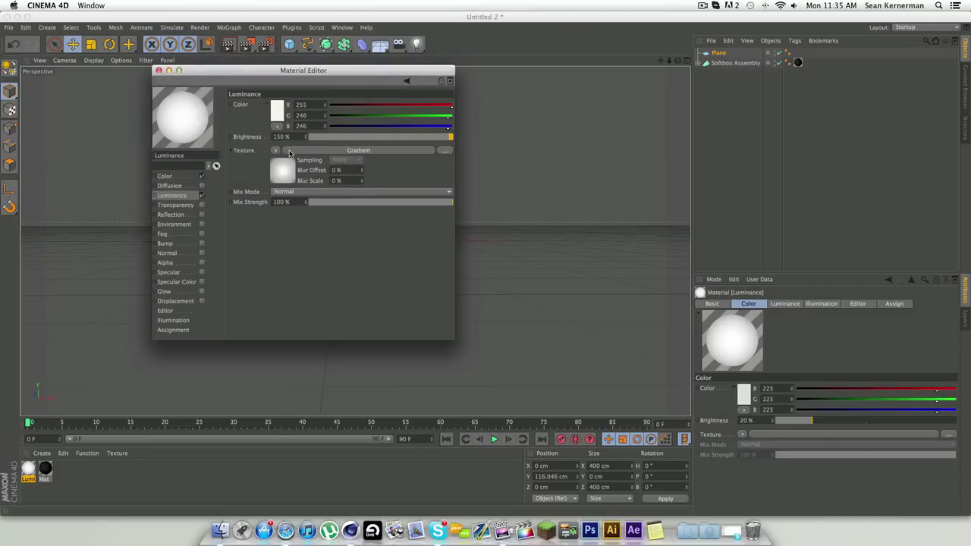
- Set the luminance texture's mix mode to Multiply and close the material editor
{"action": "left_click_drag", "start_coordinate": [368, 73], "coordinate": [437, 78]}
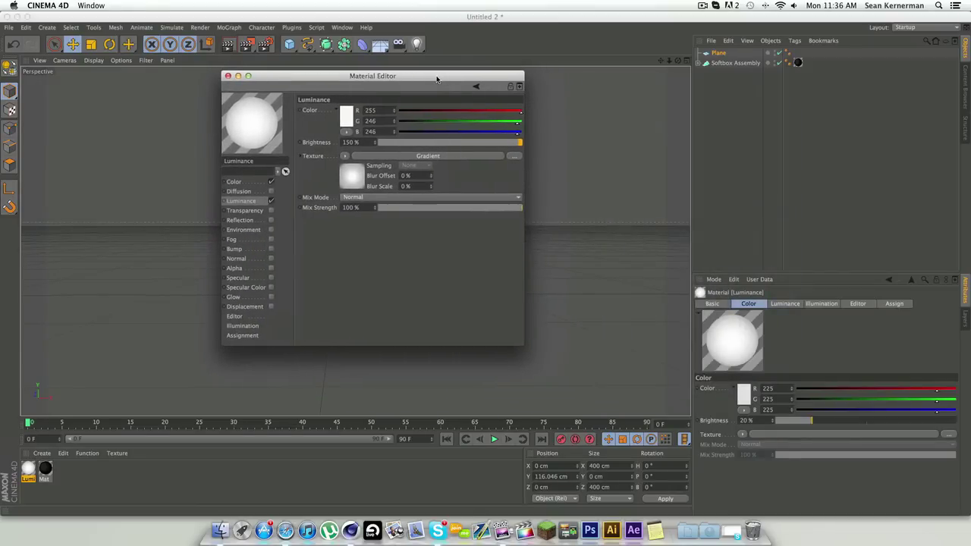
{"action": "left_click", "coordinate": [375, 196]}
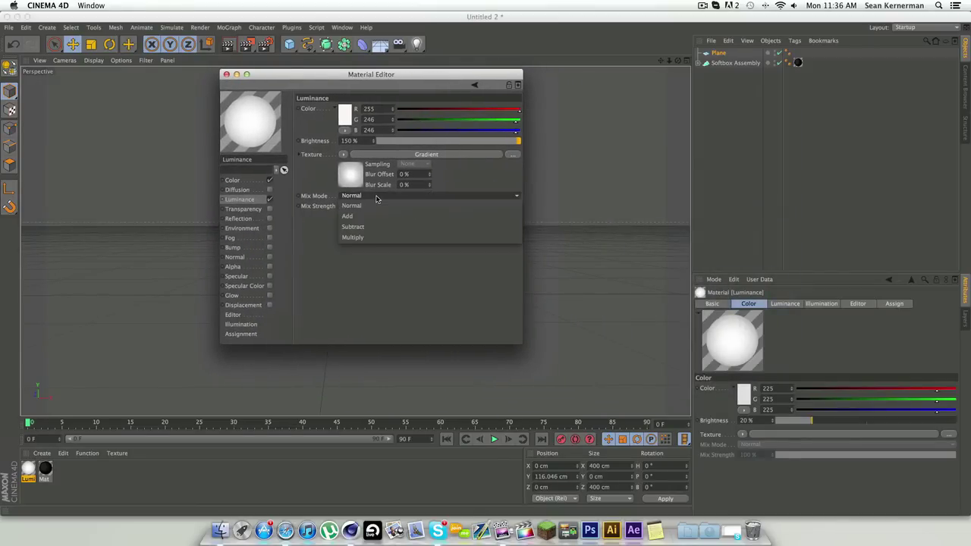
{"action": "left_click", "coordinate": [364, 239]}
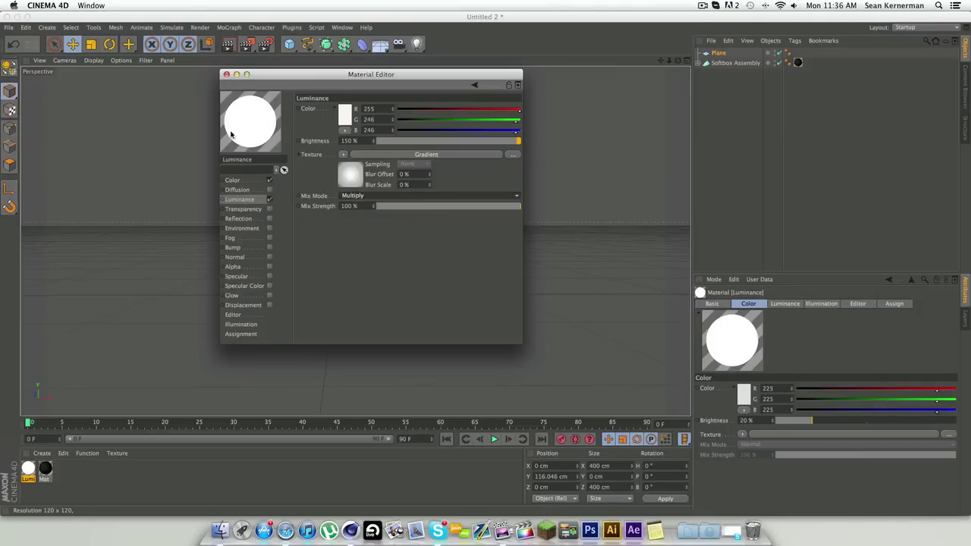
{"action": "left_click", "coordinate": [226, 74]}
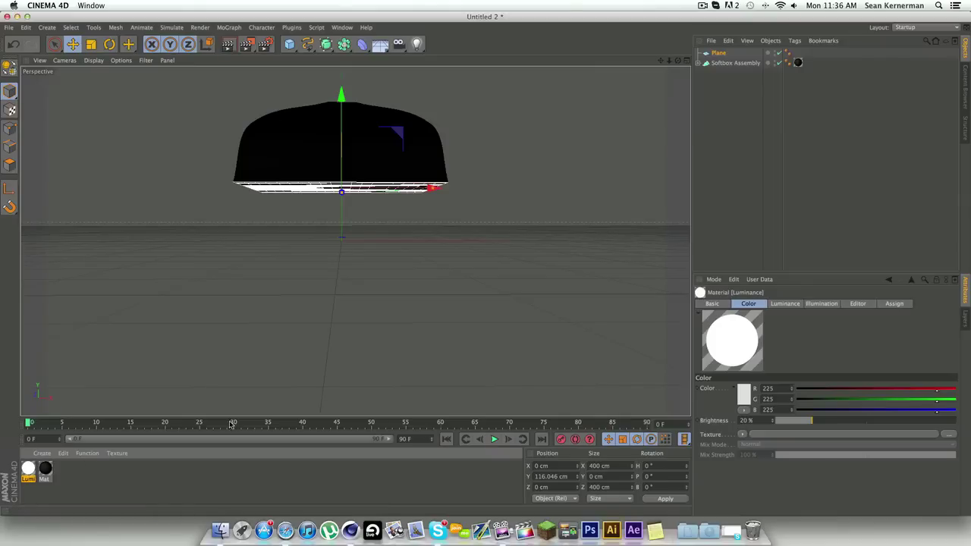
- Apply the Luminance material to the Plane object and inspect the softbox from below
{"action": "left_click_drag", "start_coordinate": [718, 55], "coordinate": [678, 22]}
{"action": "left_click", "coordinate": [736, 93]}
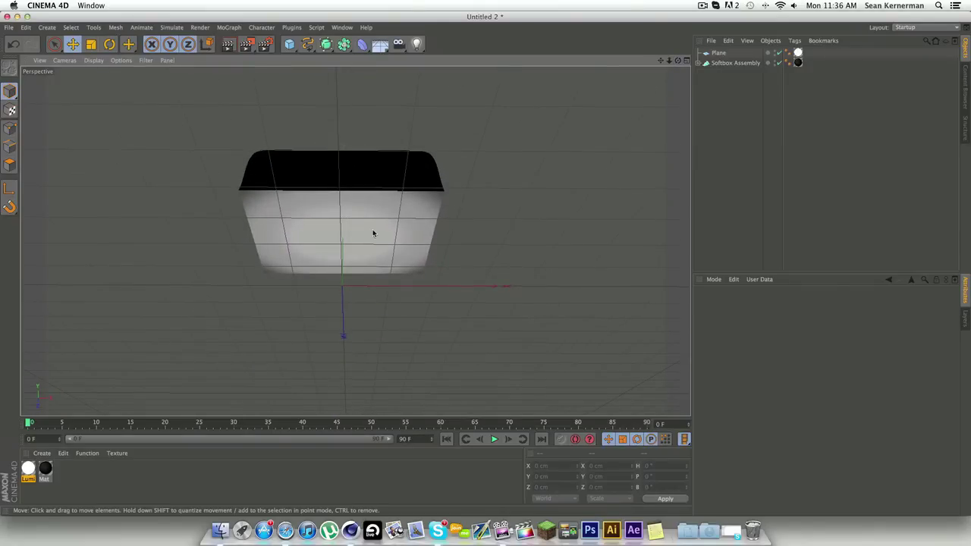
{"action": "scroll", "coordinate": [352, 280], "scroll_direction": "down", "scroll_amount": 2}
{"action": "scroll", "coordinate": [330, 265], "scroll_direction": "up", "scroll_amount": 6}
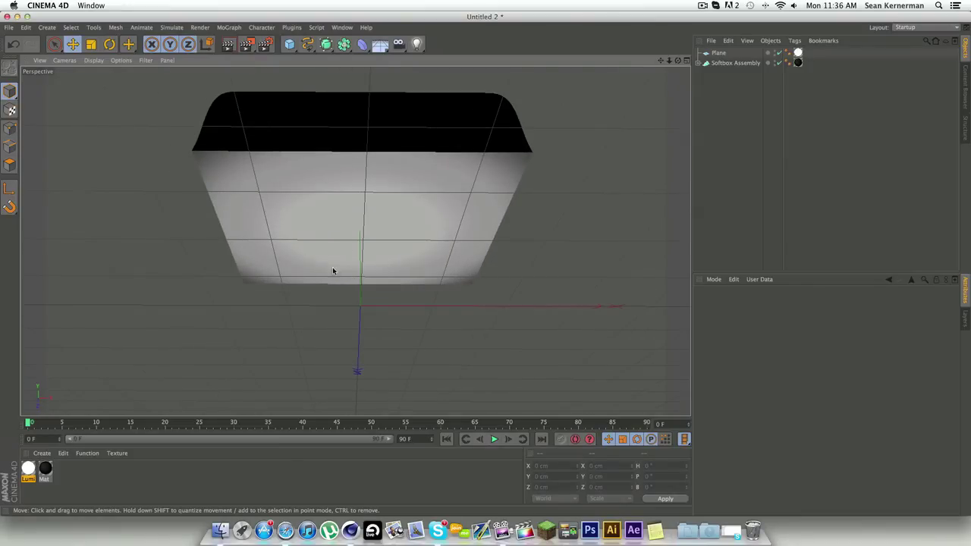
- Turn off the Color channel of the Luminance material and close the material editor
{"action": "double_click", "coordinate": [29, 469]}
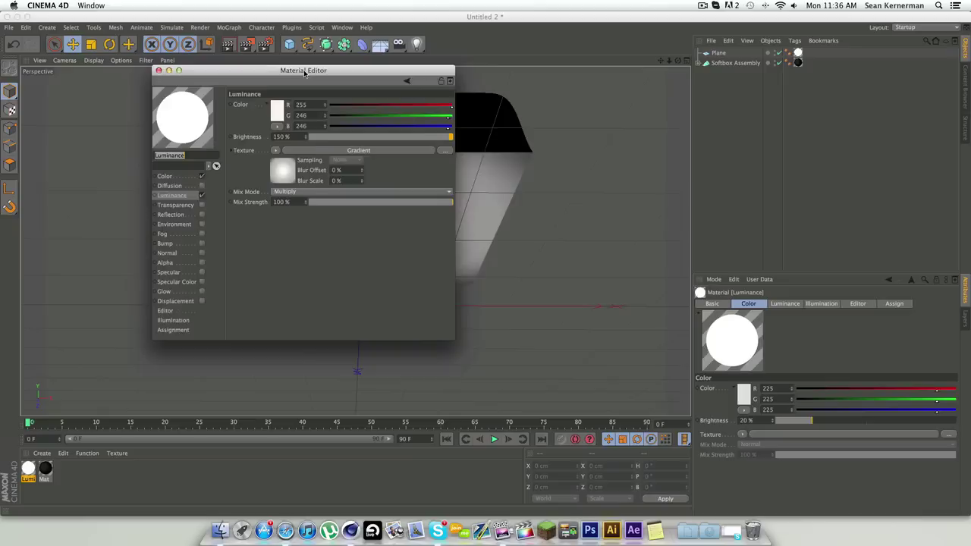
{"action": "left_click_drag", "start_coordinate": [300, 70], "coordinate": [779, 73]}
{"action": "left_click", "coordinate": [681, 180]}
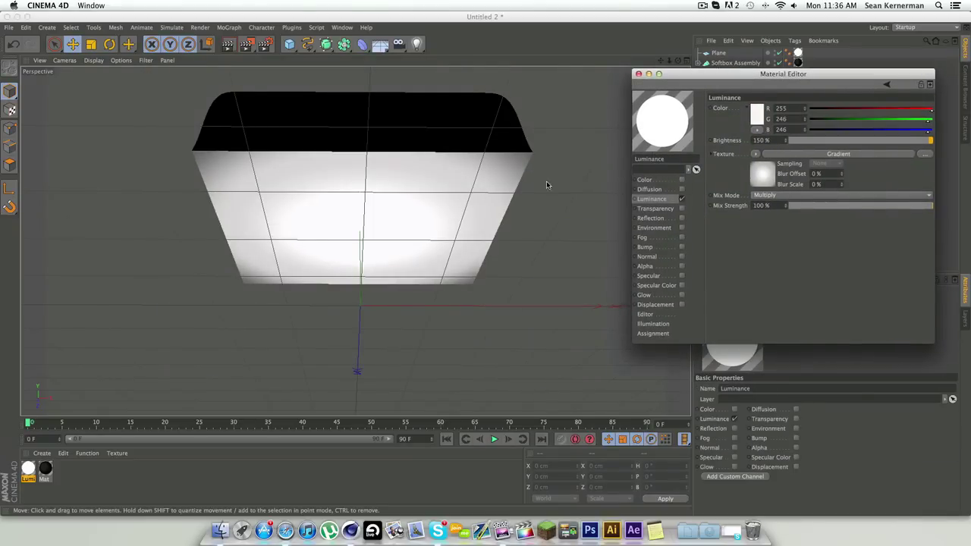
{"action": "left_click", "coordinate": [639, 74]}
- Add an Area Light to the scene
{"action": "scroll", "coordinate": [520, 82], "scroll_direction": "down", "scroll_amount": 5}
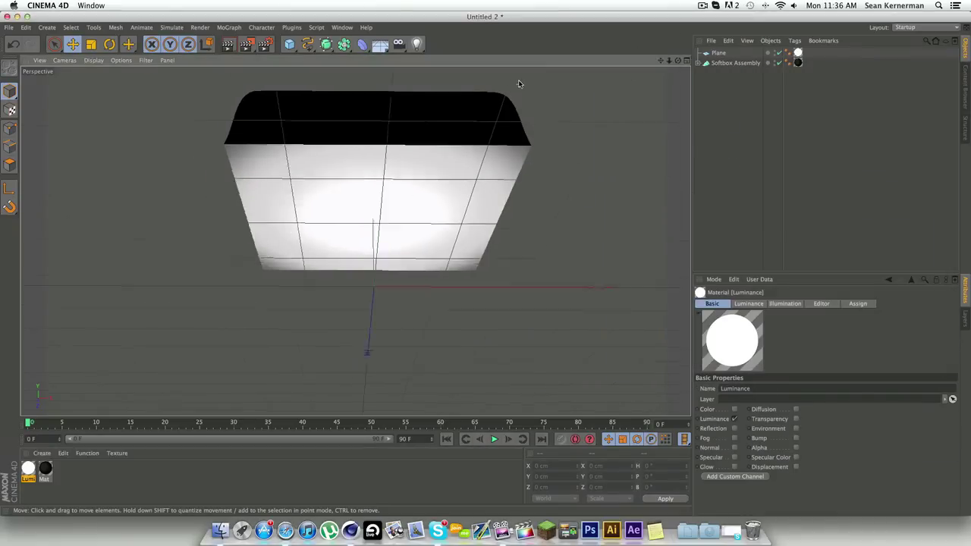
{"action": "left_click_drag", "start_coordinate": [677, 60], "coordinate": [356, 238]}
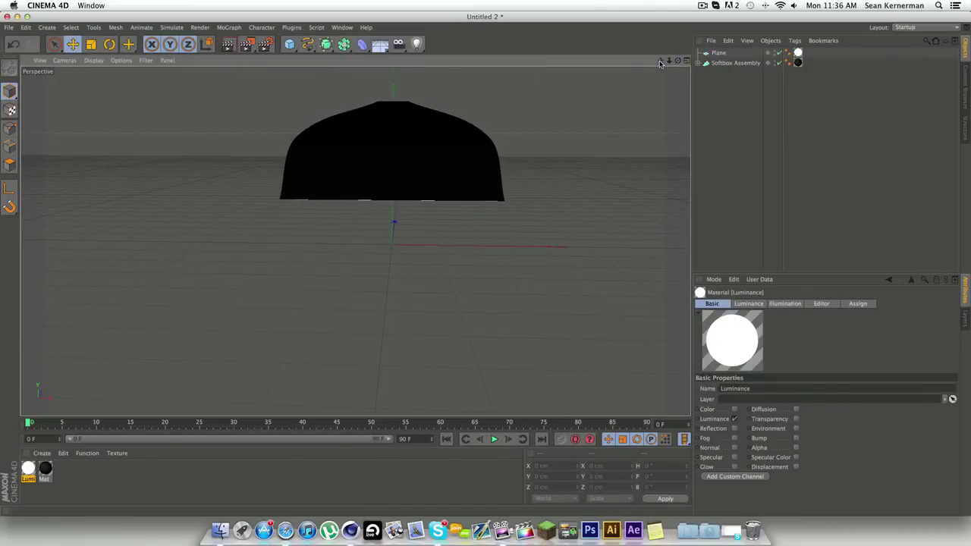
{"action": "left_click", "coordinate": [418, 47]}
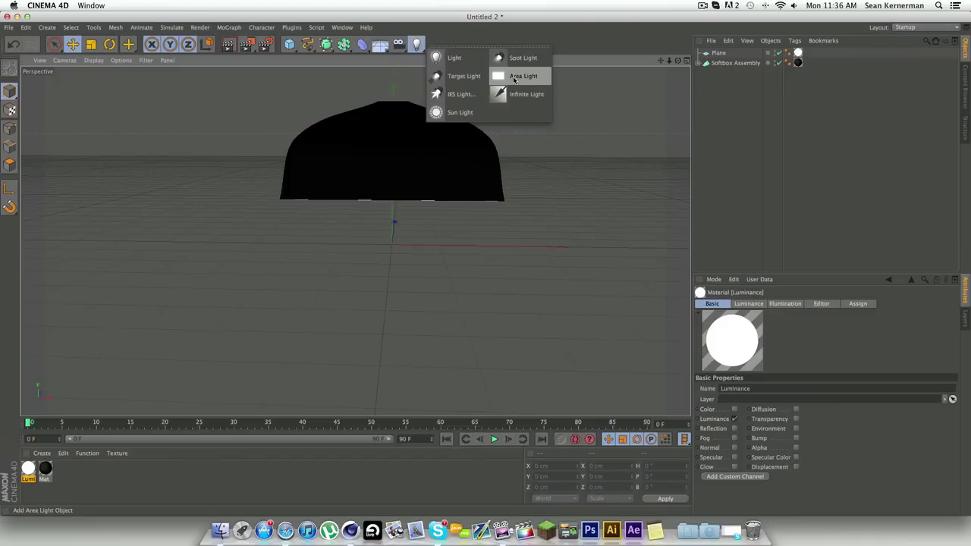
{"action": "left_click", "coordinate": [519, 76]}
- Rotate the area light to a pitch of -90° and widen it along X to match the softbox's side edges
{"action": "key", "text": "r"}
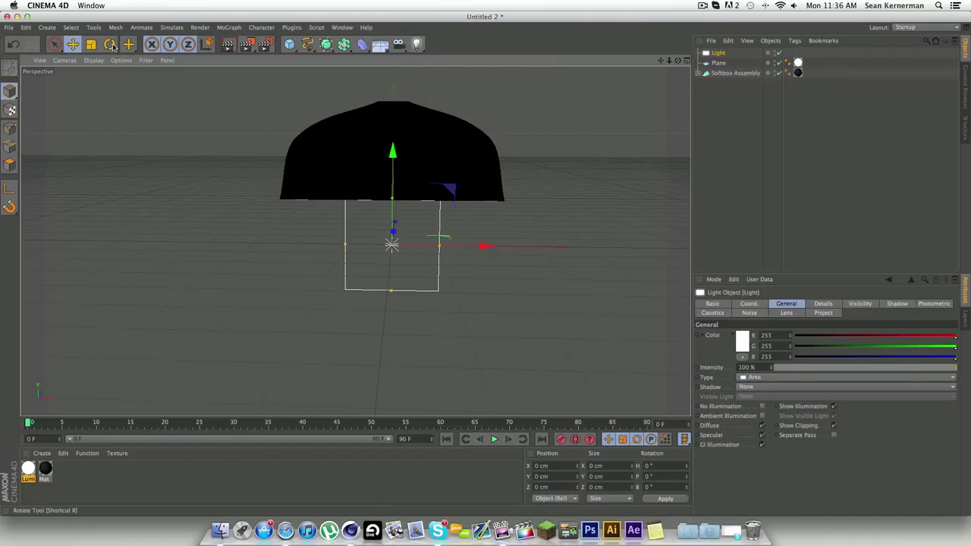
{"action": "left_click_drag", "start_coordinate": [392, 227], "coordinate": [395, 119]}
{"action": "left_click", "coordinate": [687, 60]}
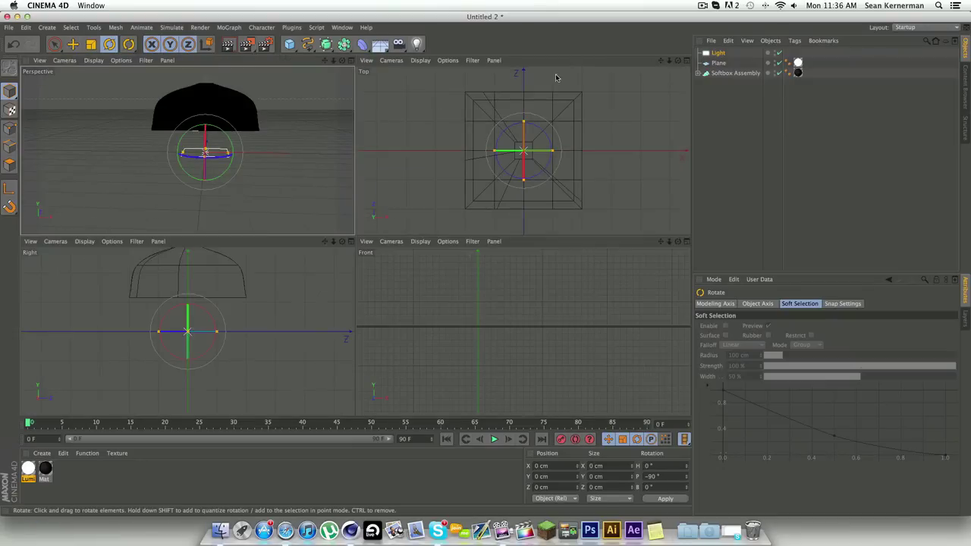
{"action": "left_click_drag", "start_coordinate": [554, 156], "coordinate": [583, 156]}
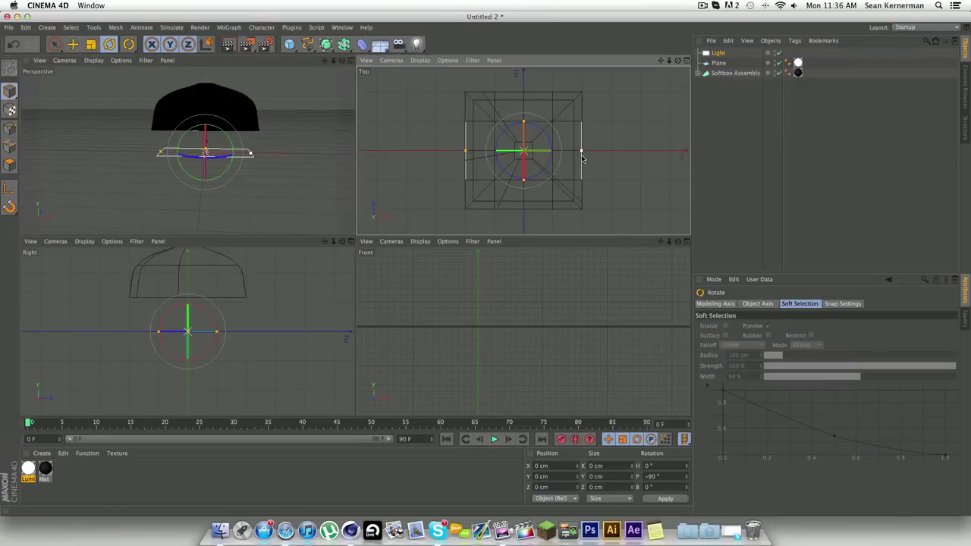
{"action": "scroll", "coordinate": [583, 156], "scroll_direction": "up", "scroll_amount": 5}
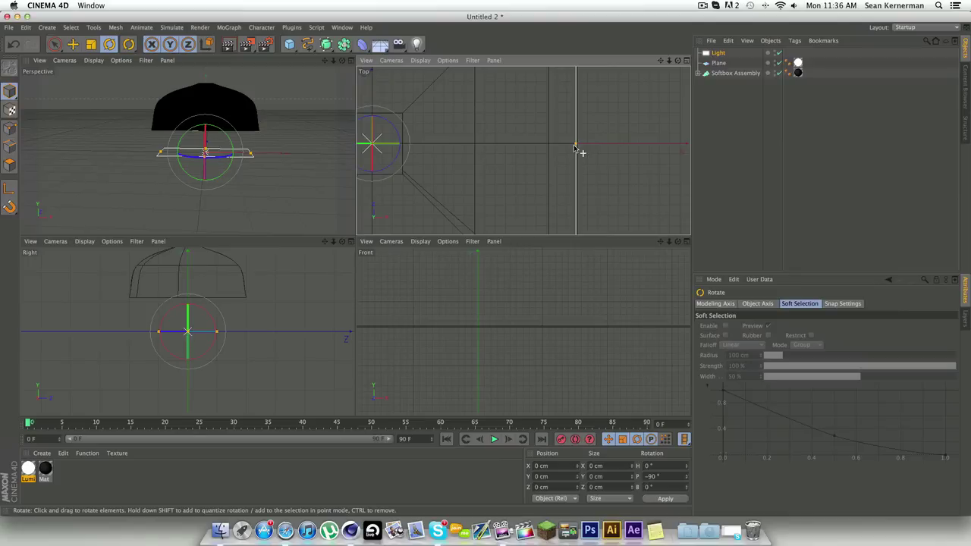
{"action": "scroll", "coordinate": [577, 146], "scroll_direction": "up", "scroll_amount": 5}
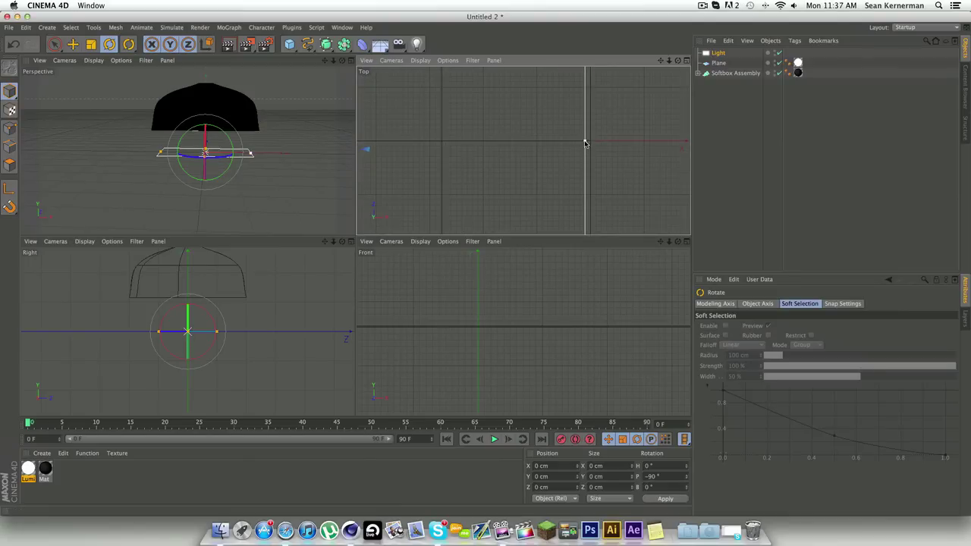
{"action": "left_click_drag", "start_coordinate": [590, 145], "coordinate": [592, 143]}
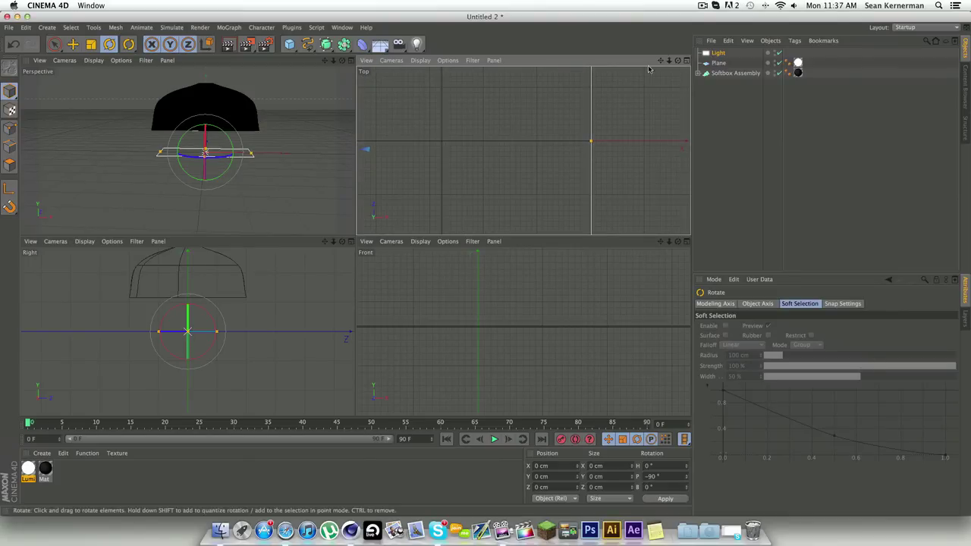
- Extend the area light's depth along Z toward the softbox's outer edge in the top view
{"action": "left_click_drag", "start_coordinate": [661, 61], "coordinate": [521, 150]}
{"action": "scroll", "coordinate": [515, 118], "scroll_direction": "down", "scroll_amount": 6}
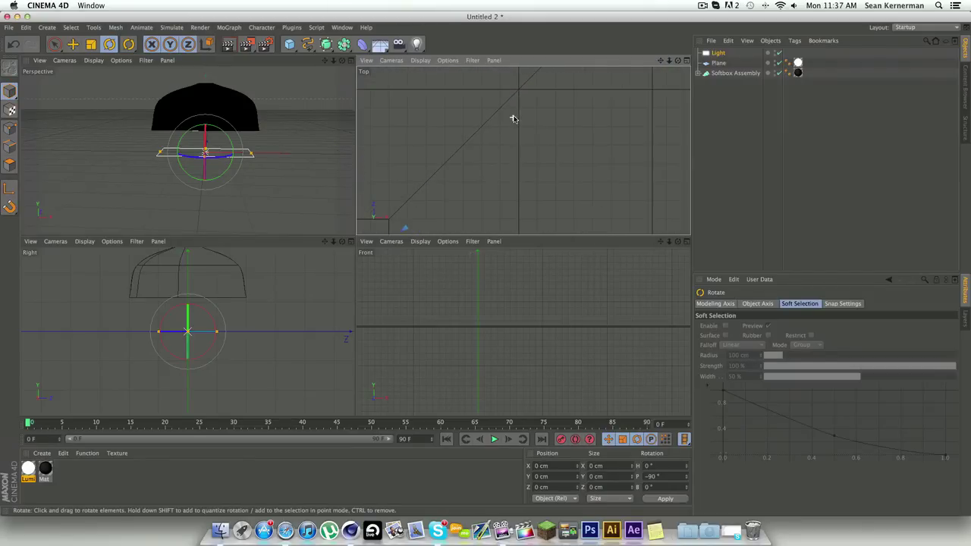
{"action": "scroll", "coordinate": [387, 96], "scroll_direction": "up", "scroll_amount": 8}
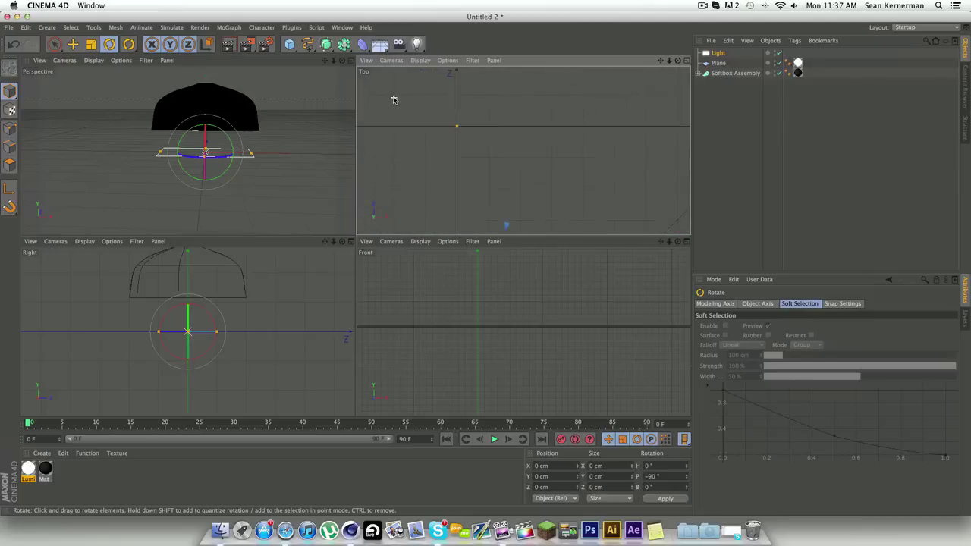
{"action": "middle_click_drag", "start_coordinate": [393, 99], "coordinate": [472, 122], "text": "alt"}
{"action": "scroll", "coordinate": [472, 121], "scroll_direction": "up", "scroll_amount": 4}
{"action": "scroll", "coordinate": [494, 136], "scroll_direction": "up", "scroll_amount": 3}
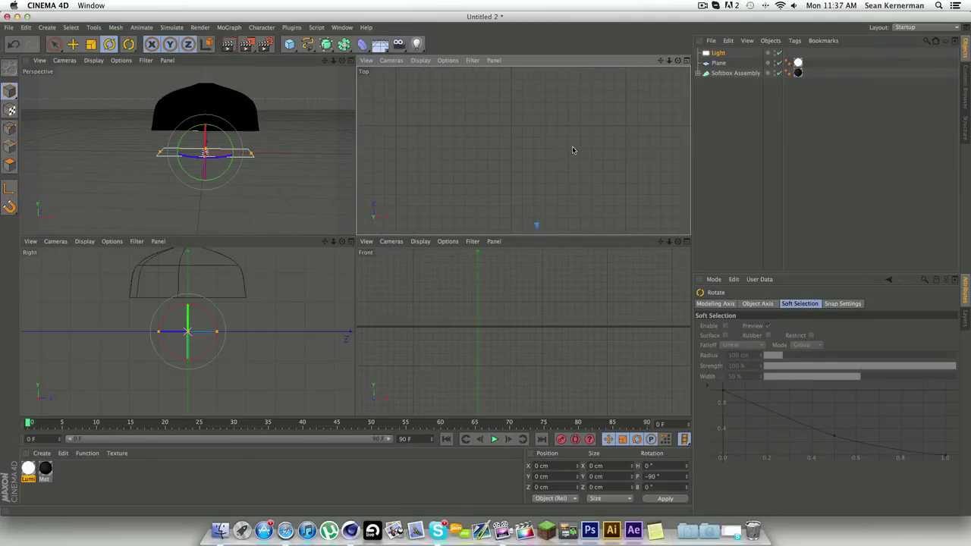
{"action": "middle_click_drag", "start_coordinate": [573, 150], "coordinate": [356, 118], "text": "alt"}
{"action": "left_click_drag", "start_coordinate": [521, 208], "coordinate": [521, 167]}
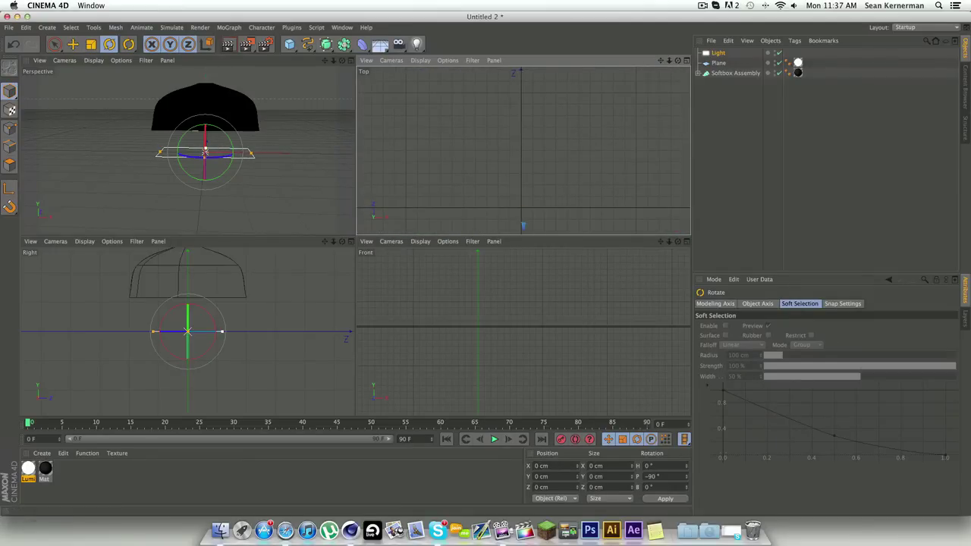
{"action": "left_click_drag", "start_coordinate": [661, 61], "coordinate": [554, 98]}
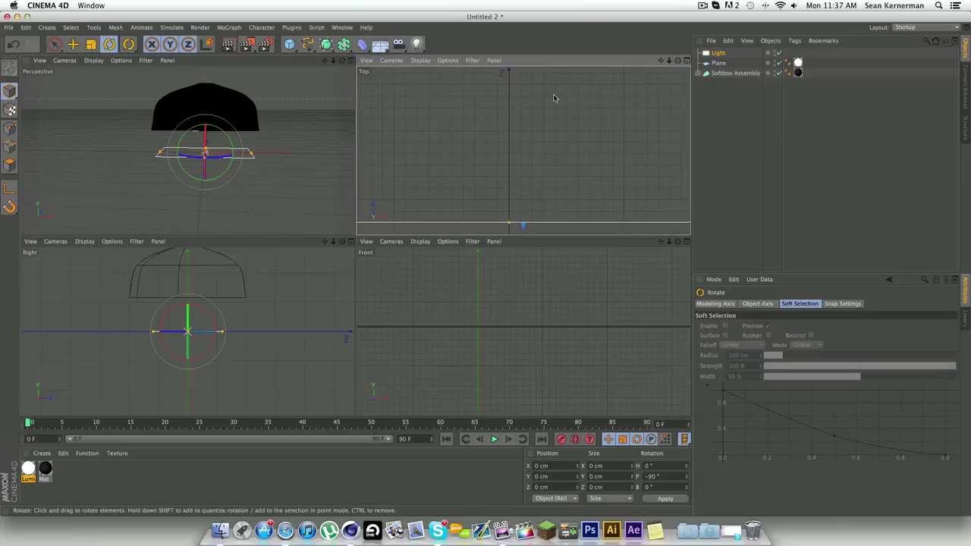
{"action": "mouse_move", "coordinate": [509, 222]}
{"action": "left_mouse_down"}
{"action": "mouse_move", "coordinate": [509, 189]}
{"action": "mouse_move", "coordinate": [514, 225]}
{"action": "left_mouse_up"}
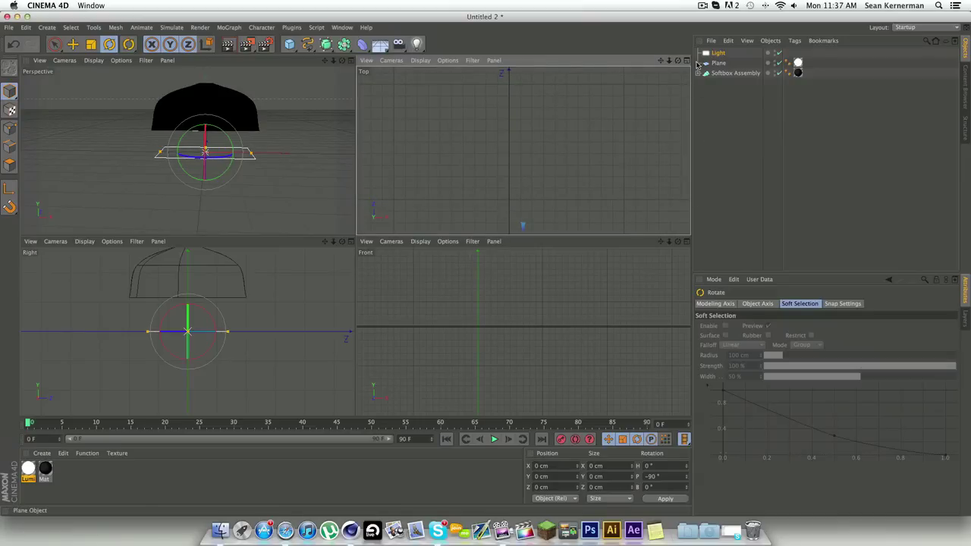
{"action": "left_click_drag", "start_coordinate": [663, 61], "coordinate": [480, 134]}
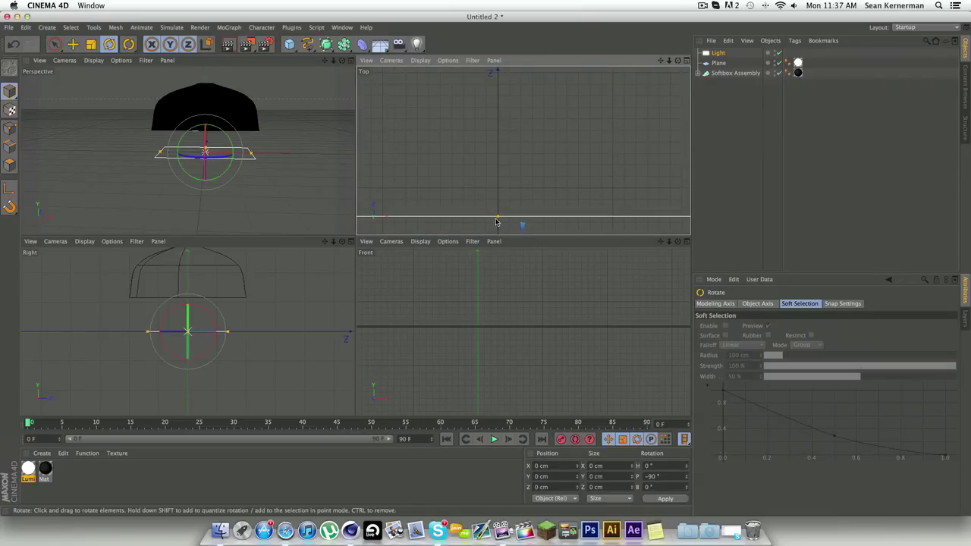
{"action": "left_click_drag", "start_coordinate": [497, 219], "coordinate": [498, 250]}
{"action": "left_click_drag", "start_coordinate": [661, 60], "coordinate": [521, 274]}
{"action": "scroll", "coordinate": [537, 95], "scroll_direction": "down", "scroll_amount": 5}
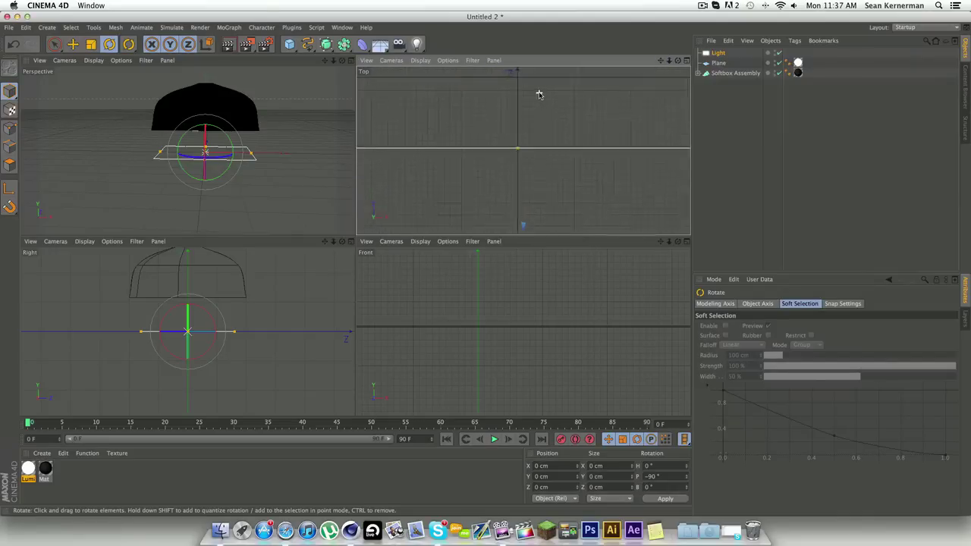
{"action": "scroll", "coordinate": [539, 94], "scroll_direction": "down", "scroll_amount": 1}
{"action": "left_click_drag", "start_coordinate": [521, 142], "coordinate": [525, 80]}
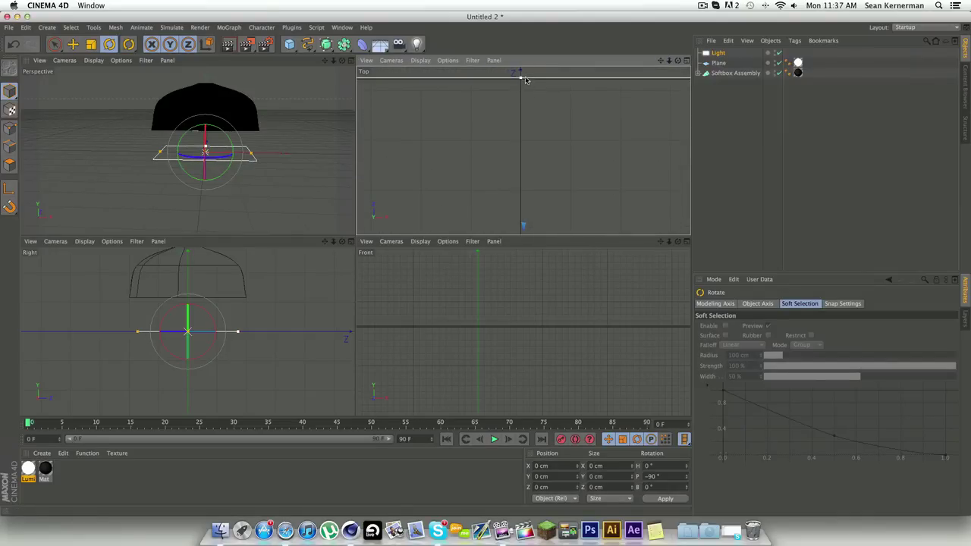
- Align the area light's Z edge exactly with the softbox's outer outline in the top view
{"action": "left_click_drag", "start_coordinate": [660, 61], "coordinate": [596, 96]}
{"action": "scroll", "coordinate": [596, 96], "scroll_direction": "down", "scroll_amount": 5}
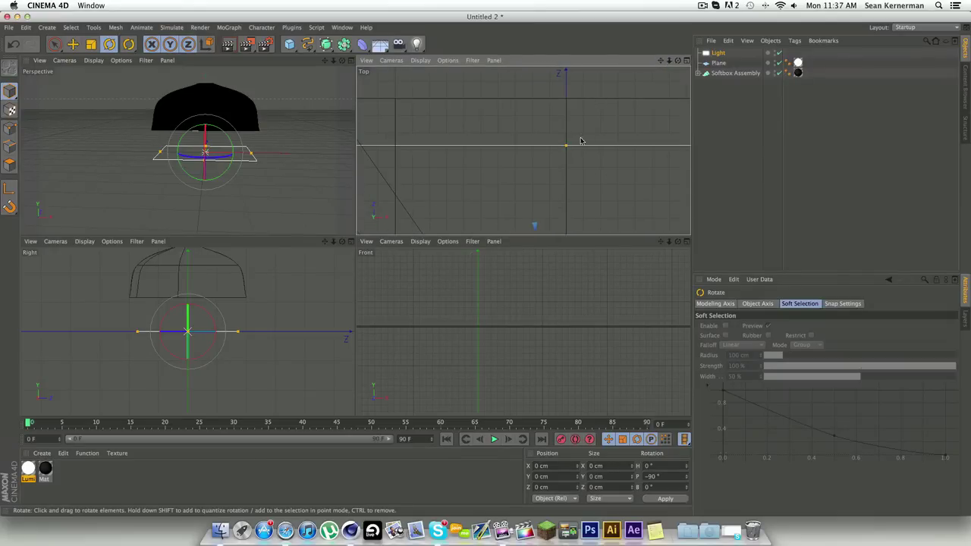
{"action": "left_click_drag", "start_coordinate": [566, 145], "coordinate": [567, 100]}
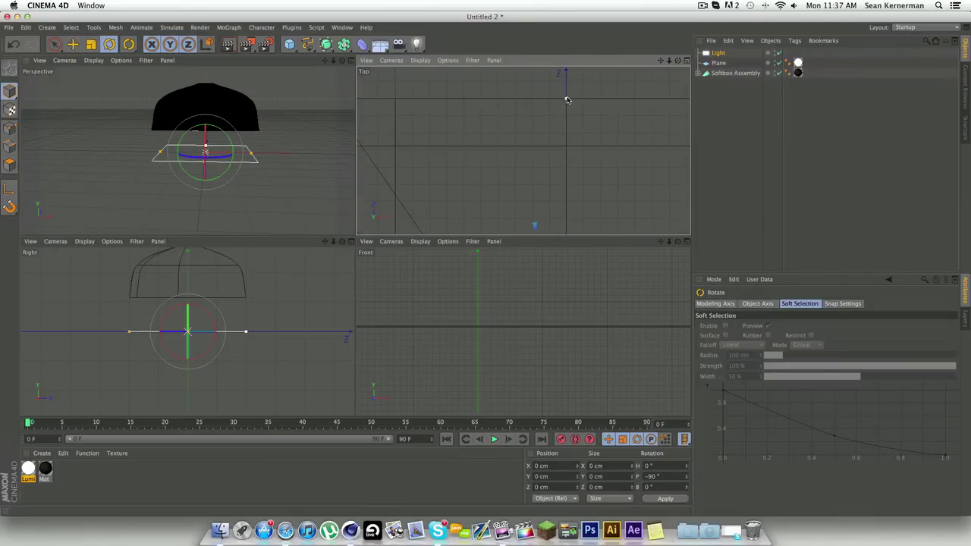
{"action": "scroll", "coordinate": [567, 99], "scroll_direction": "up", "scroll_amount": 8}
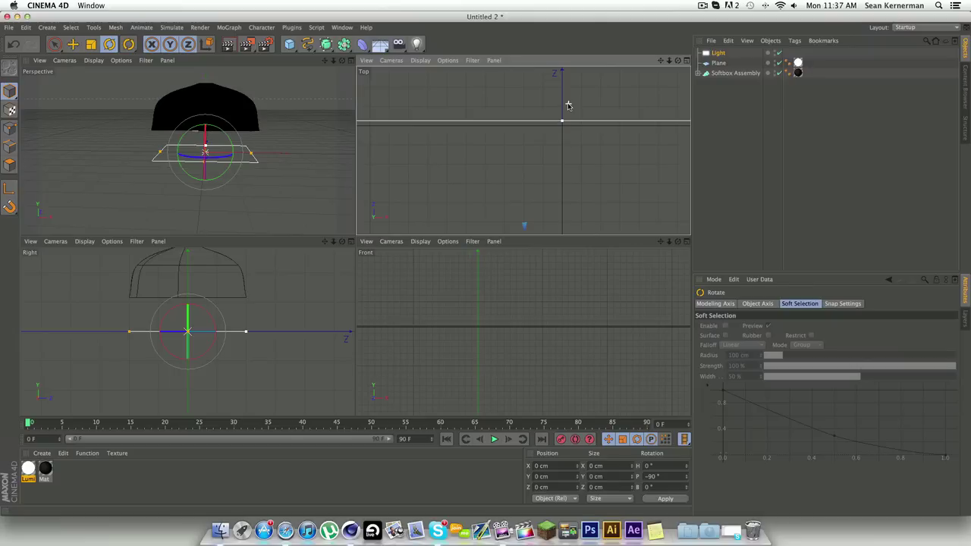
{"action": "left_click_drag", "start_coordinate": [562, 121], "coordinate": [563, 129]}
- Move the area light up to about Y 104 cm, just beneath the softbox's glowing plane, and deselect it
{"action": "left_click", "coordinate": [351, 60]}
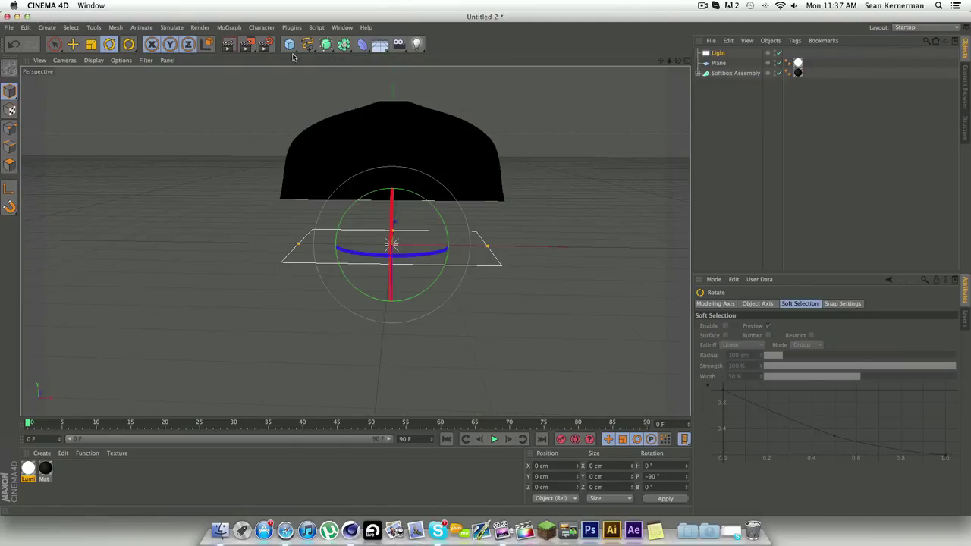
{"action": "left_click", "coordinate": [73, 43]}
{"action": "left_click_drag", "start_coordinate": [390, 332], "coordinate": [390, 286]}
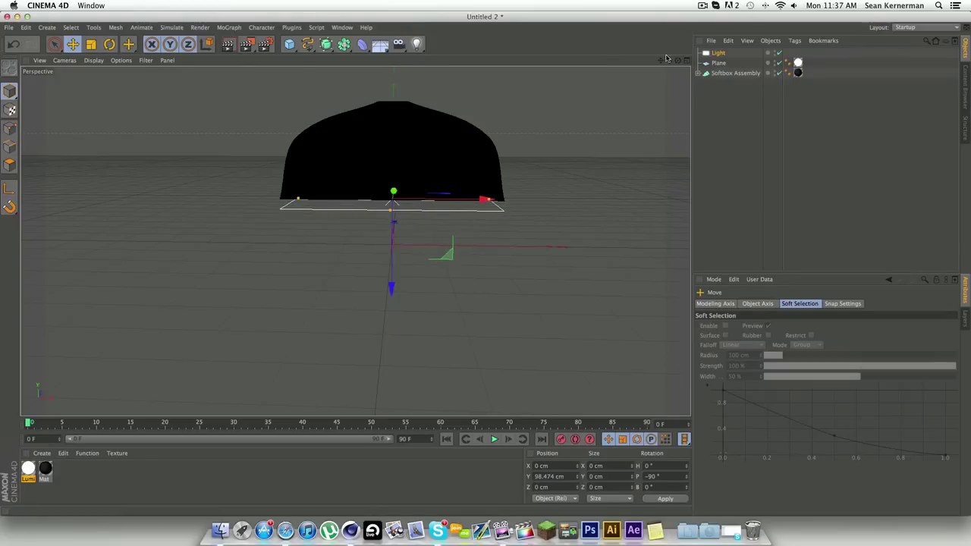
{"action": "left_click_drag", "start_coordinate": [681, 64], "coordinate": [644, 109]}
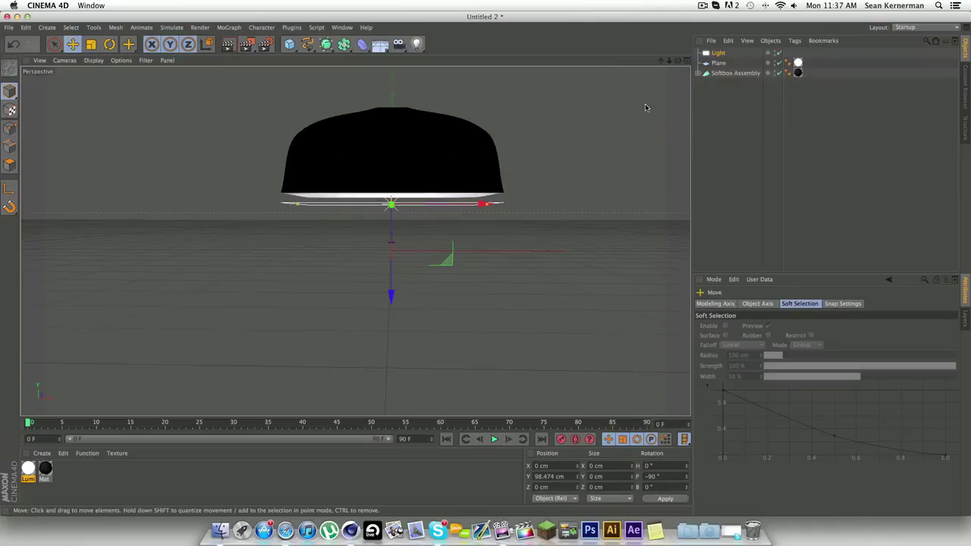
{"action": "left_click_drag", "start_coordinate": [391, 295], "coordinate": [392, 290]}
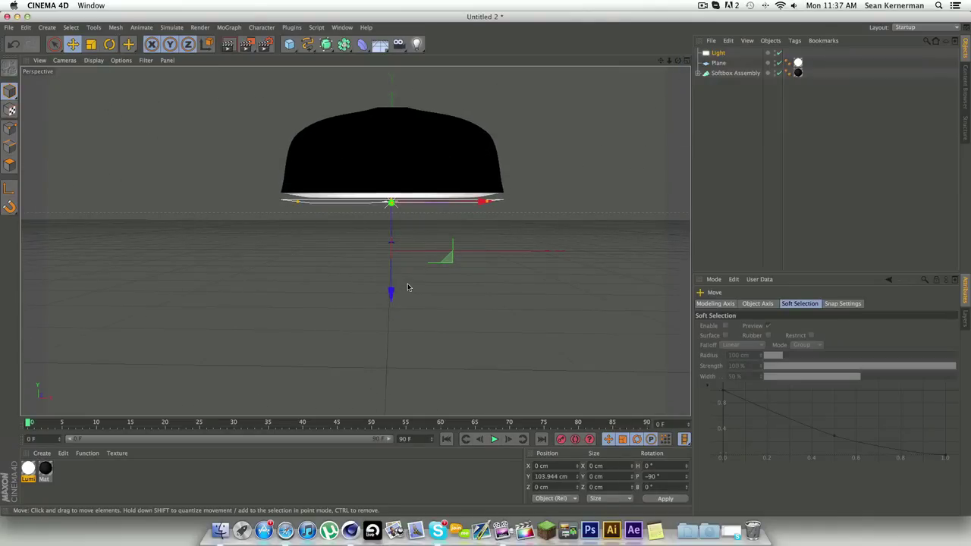
{"action": "left_click", "coordinate": [752, 129]}
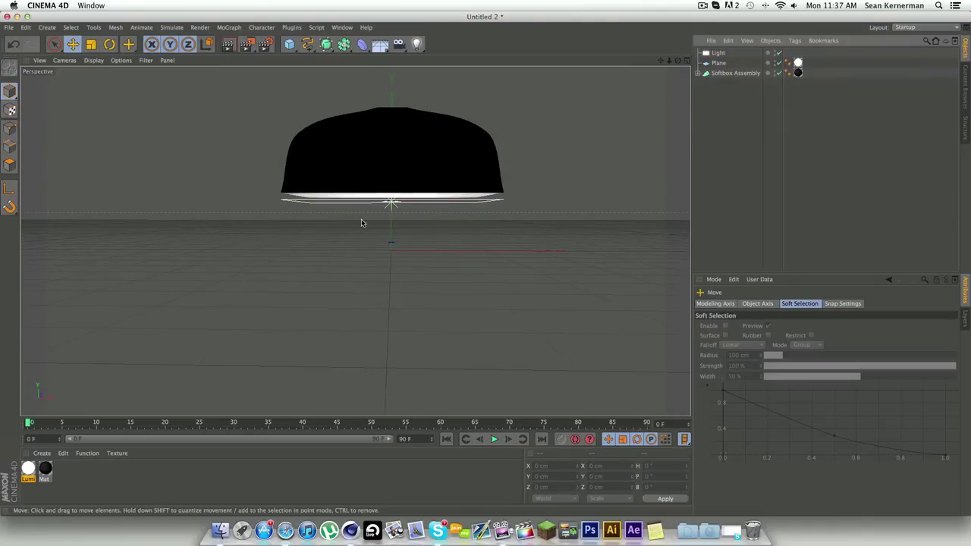
- Group the Light, Plane and Softbox Assembly objects under one null
{"action": "left_click", "coordinate": [718, 55]}
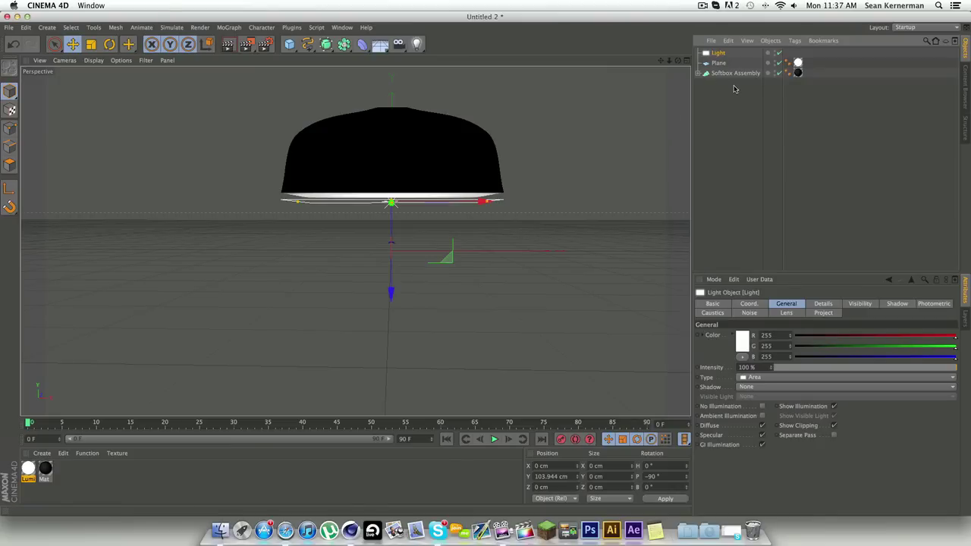
{"action": "left_click_drag", "start_coordinate": [741, 86], "coordinate": [711, 47]}
{"action": "right_click", "coordinate": [716, 65]}
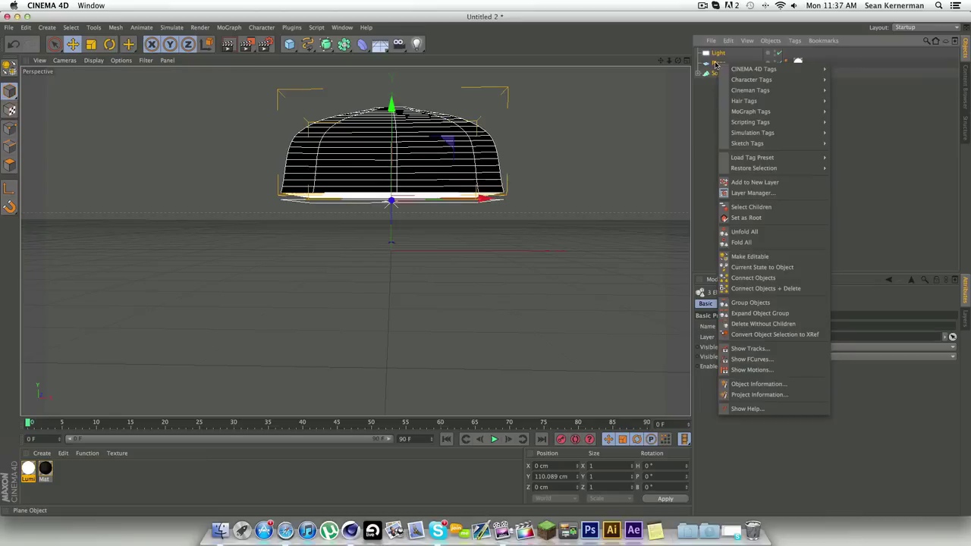
{"action": "left_click", "coordinate": [747, 304]}
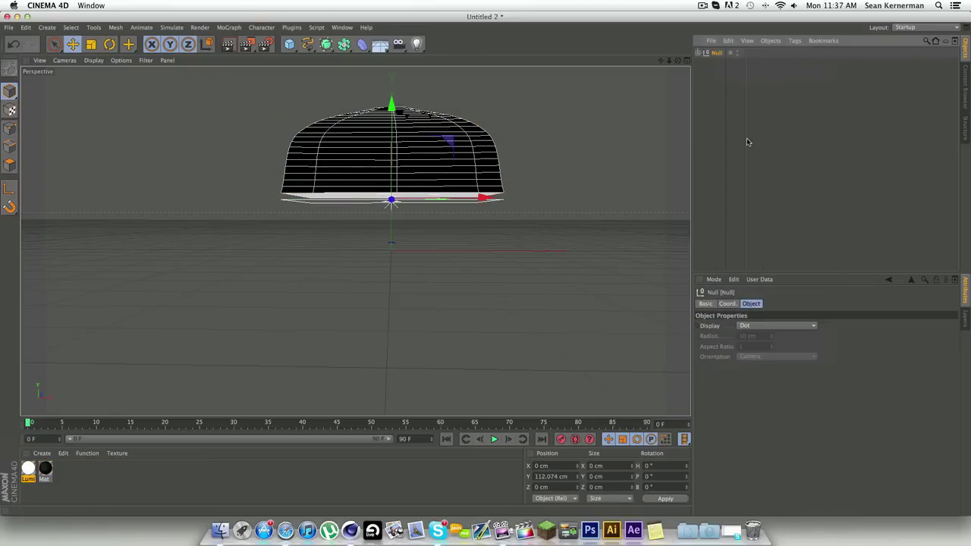
- Raise the grouped null to about Y 149 cm and rename it Softbox
{"action": "left_click", "coordinate": [709, 74]}
{"action": "left_click", "coordinate": [715, 53]}
{"action": "left_click_drag", "start_coordinate": [392, 107], "coordinate": [394, 89]}
{"action": "left_click", "coordinate": [727, 65]}
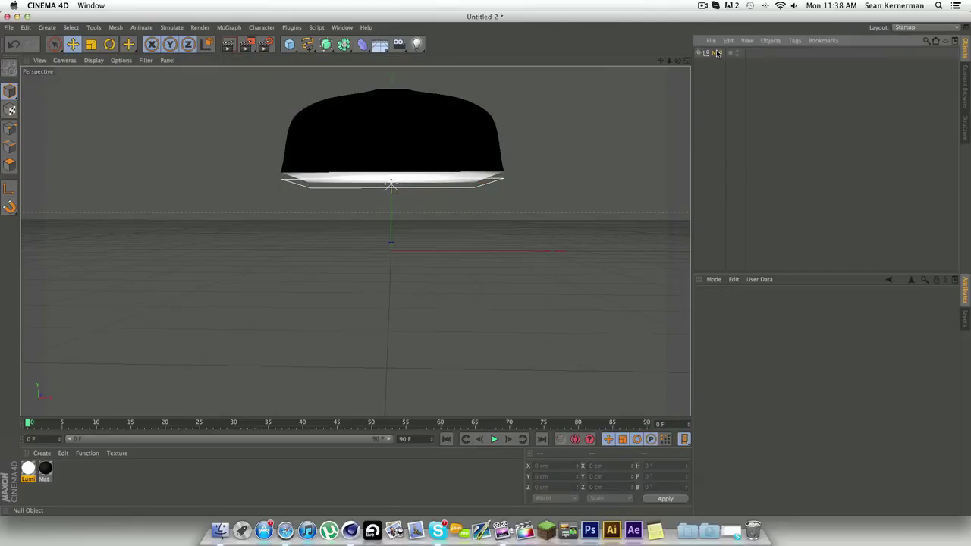
{"action": "left_click", "coordinate": [717, 53]}
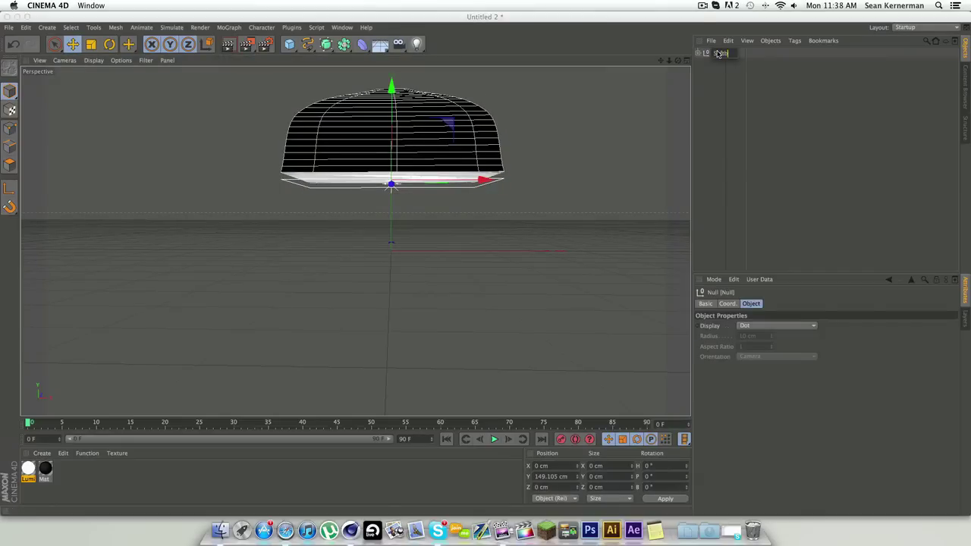
{"action": "left_click", "coordinate": [723, 134]}
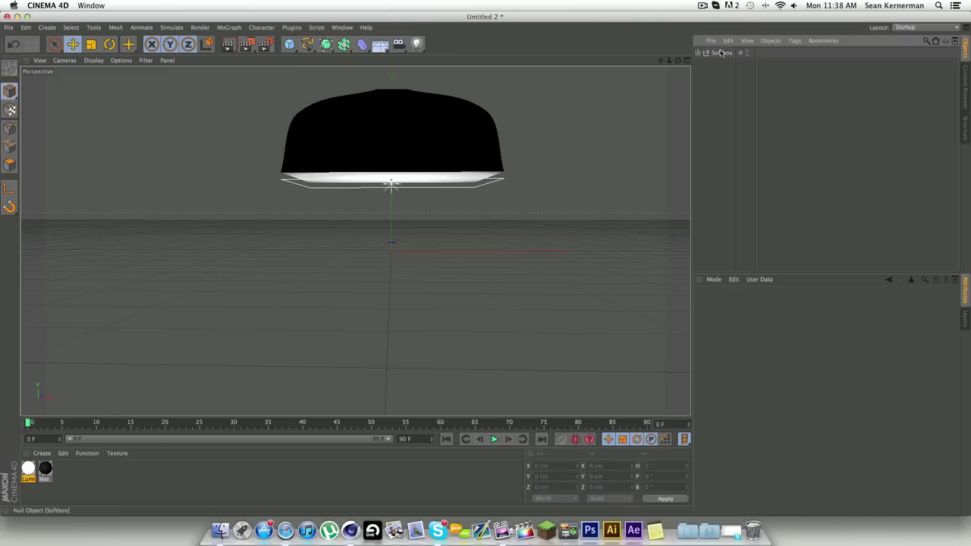
{"action": "left_click_drag", "start_coordinate": [678, 63], "coordinate": [682, 57]}
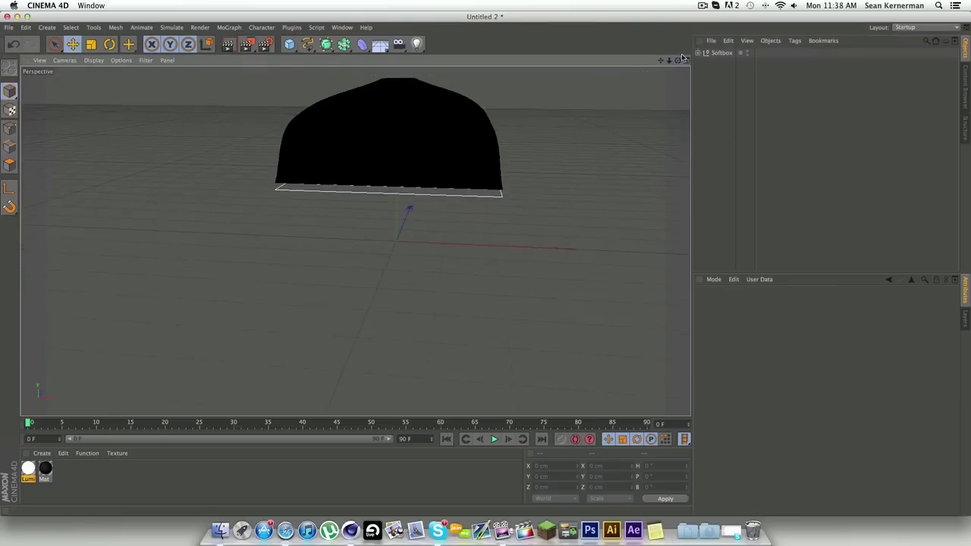
{"action": "left_click", "coordinate": [703, 6]}
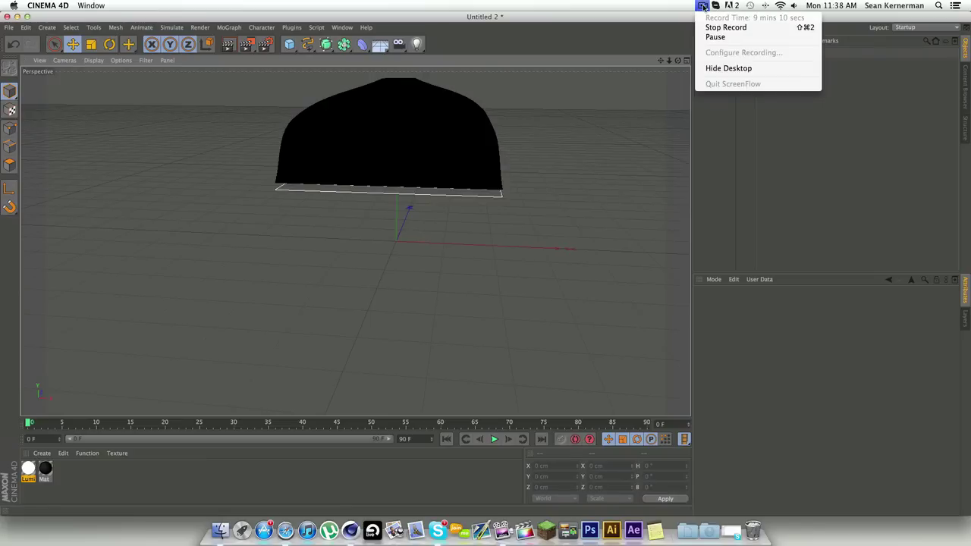
{"action": "left_click", "coordinate": [704, 6]}
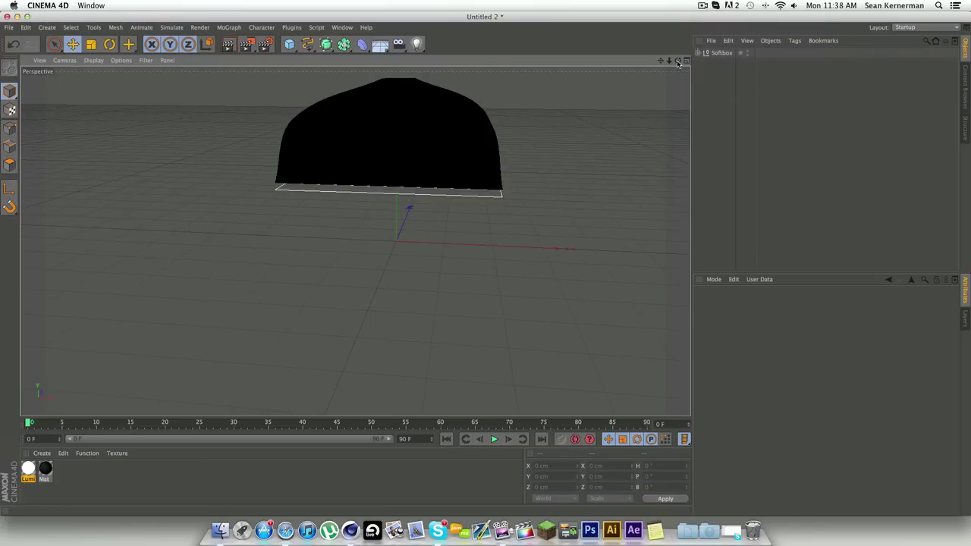
{"action": "left_click_drag", "start_coordinate": [678, 63], "coordinate": [354, 240]}
- Add an XPresso tag to the Softbox null
{"action": "right_click", "coordinate": [716, 53]}
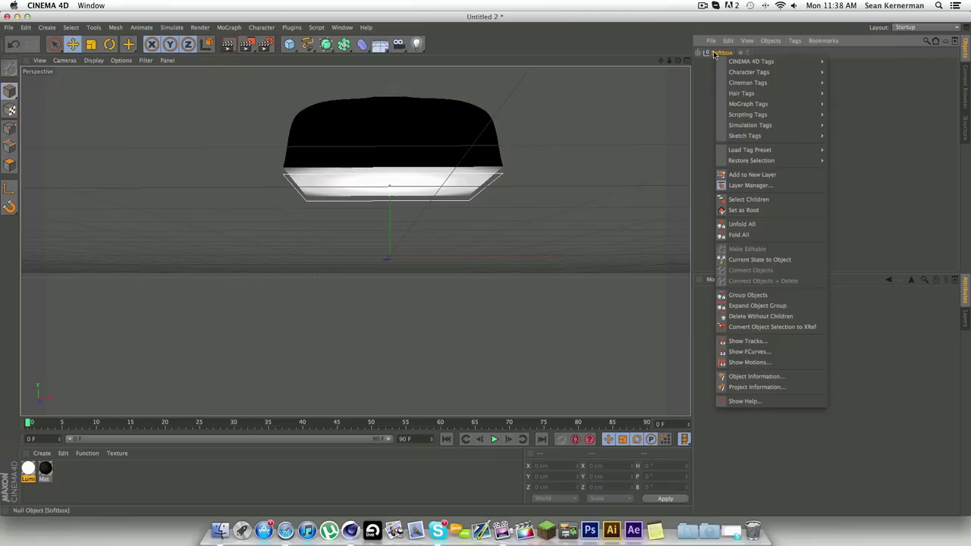
{"action": "mouse_move", "coordinate": [741, 63]}
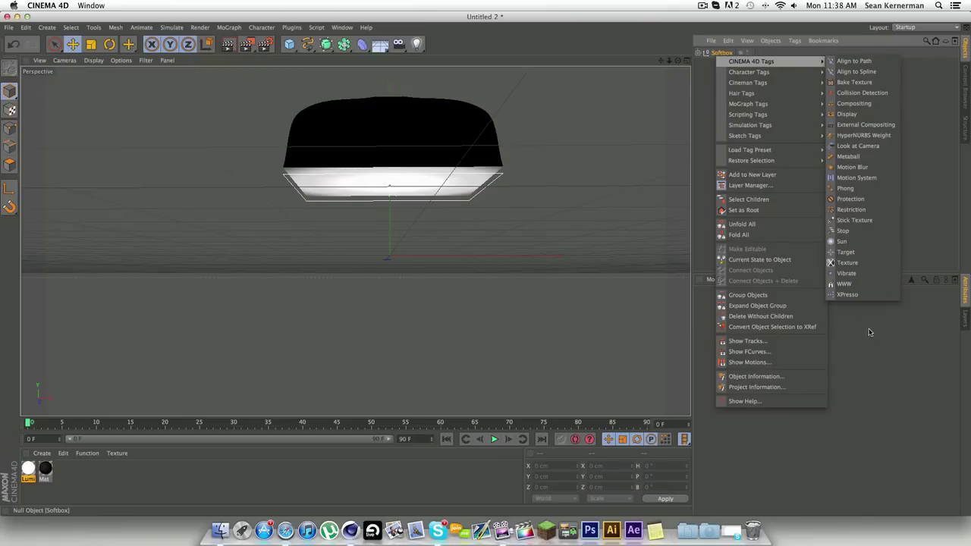
{"action": "left_click", "coordinate": [848, 295]}
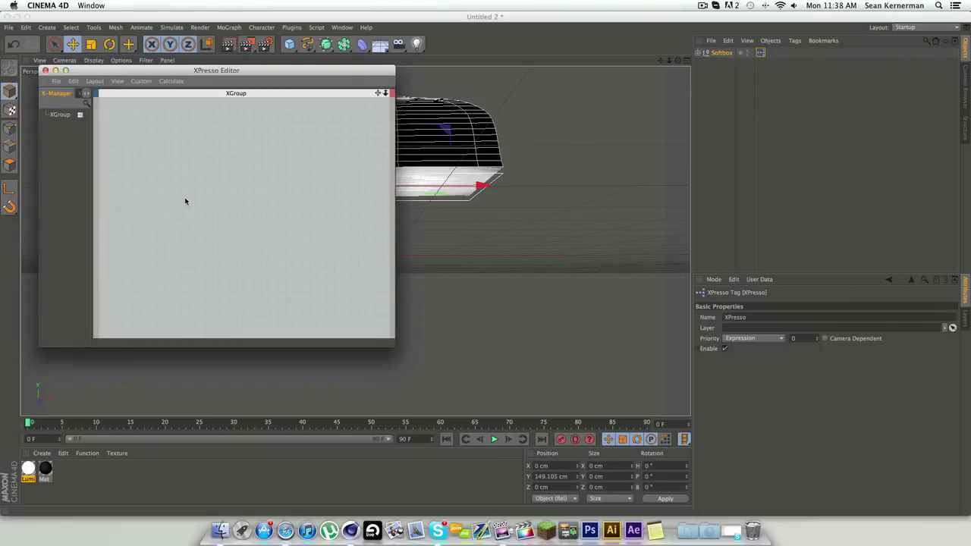
{"action": "left_click_drag", "start_coordinate": [393, 347], "coordinate": [524, 385]}
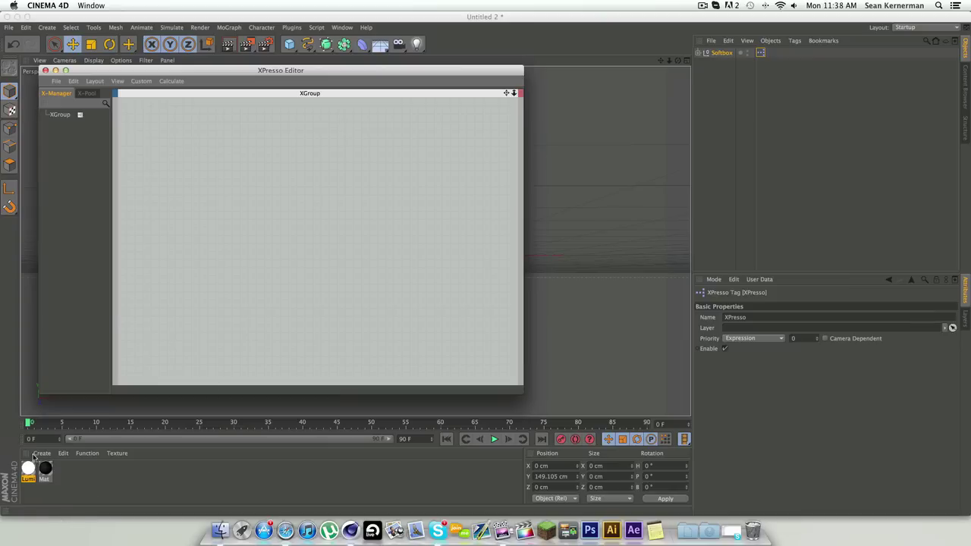
{"action": "left_click", "coordinate": [698, 53]}
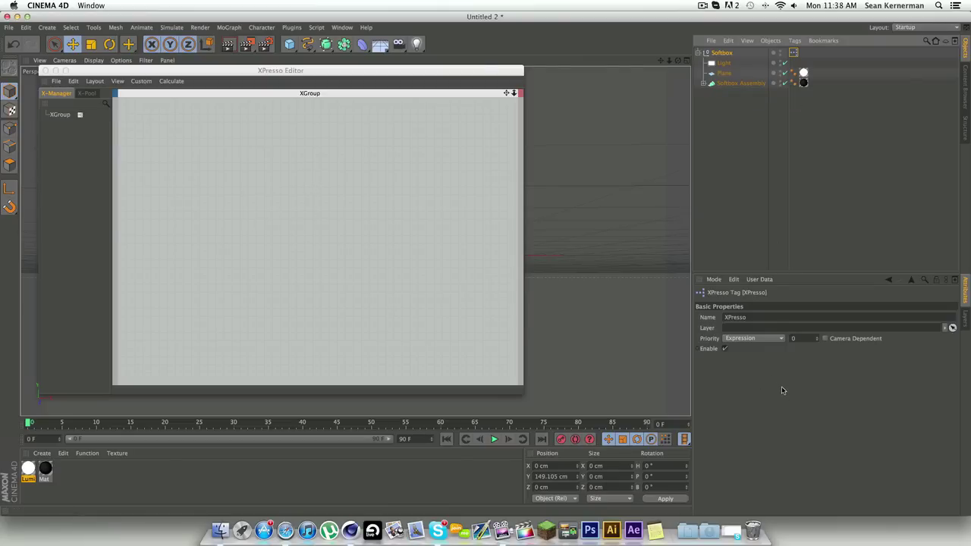
{"action": "left_click", "coordinate": [46, 70]}
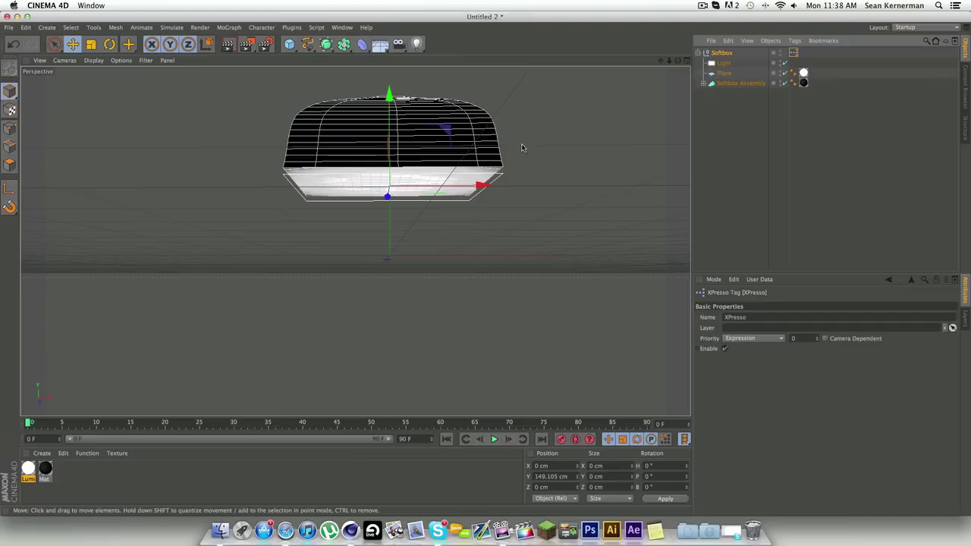
- Open the user data manager for the Softbox null and add a new group to it
{"action": "left_click", "coordinate": [724, 63]}
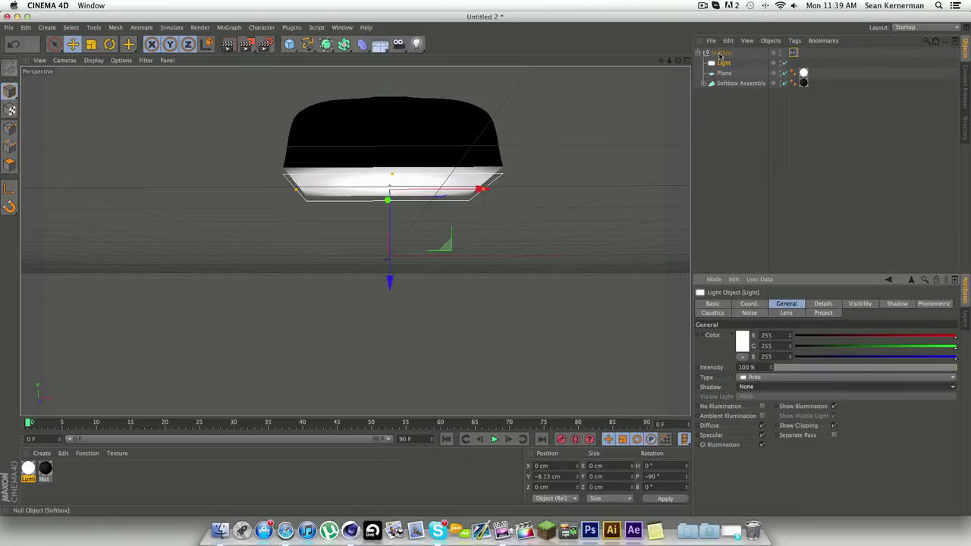
{"action": "left_click", "coordinate": [721, 54]}
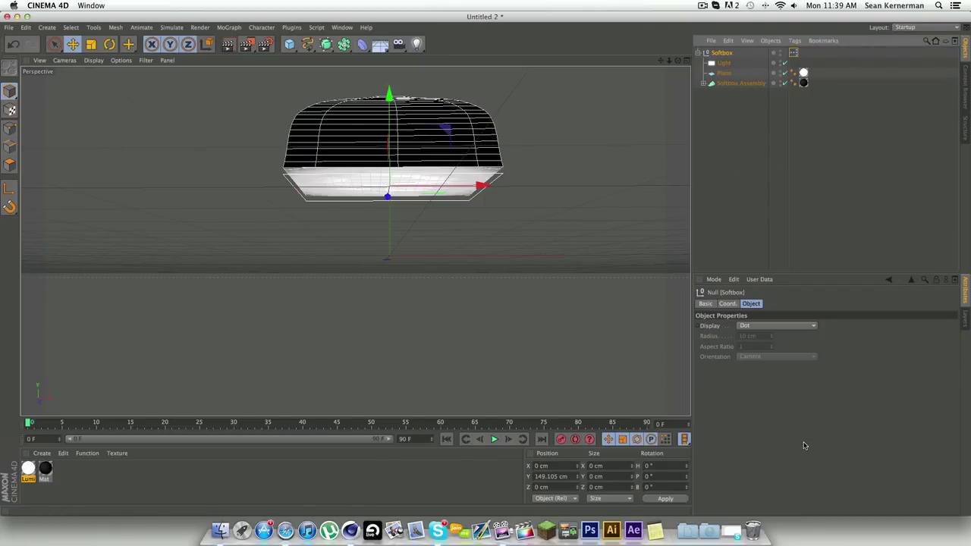
{"action": "left_click", "coordinate": [698, 52]}
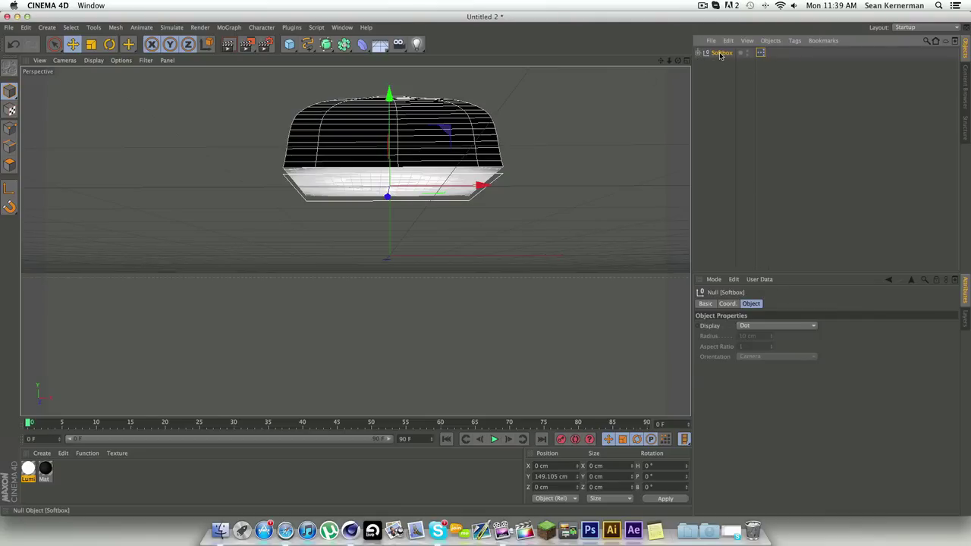
{"action": "left_click", "coordinate": [761, 280]}
{"action": "left_click", "coordinate": [765, 303]}
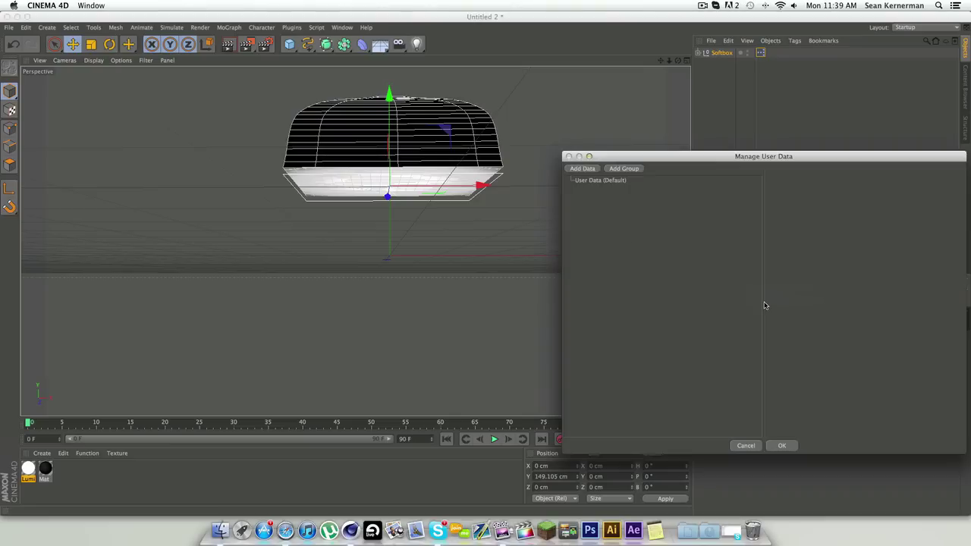
{"action": "left_click", "coordinate": [626, 173]}
{"action": "left_click_drag", "start_coordinate": [595, 270], "coordinate": [588, 351]}
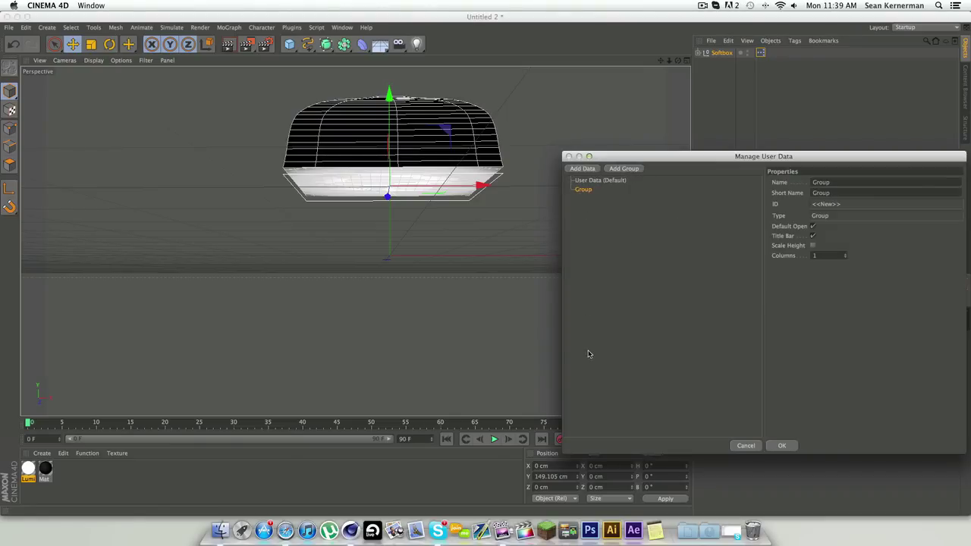
- Name the new user data group Softbox Controls, display only that group in the attributes, and deselect the Softbox null
{"action": "double_click", "coordinate": [827, 183]}
{"action": "type", "text": "Softbox Controls"}
{"action": "left_click", "coordinate": [683, 252]}
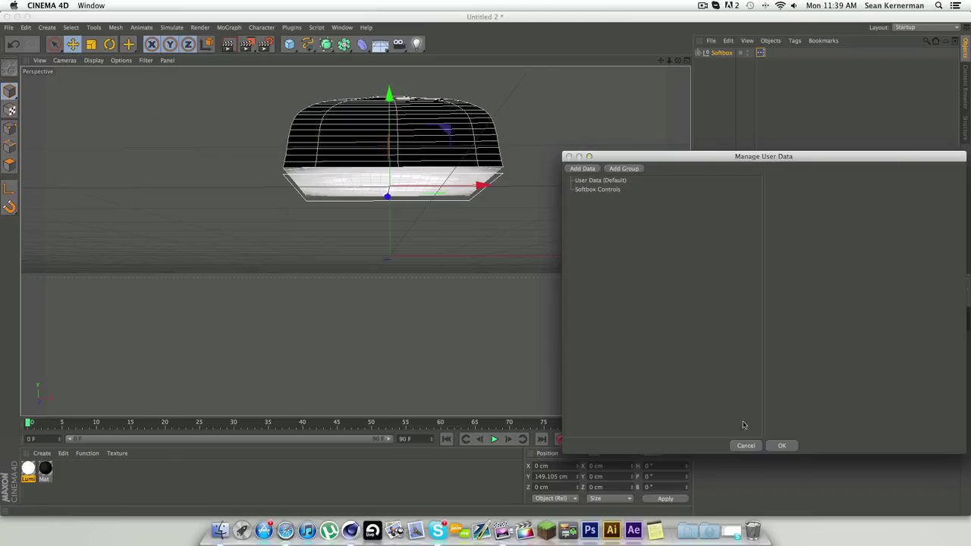
{"action": "left_click", "coordinate": [777, 446]}
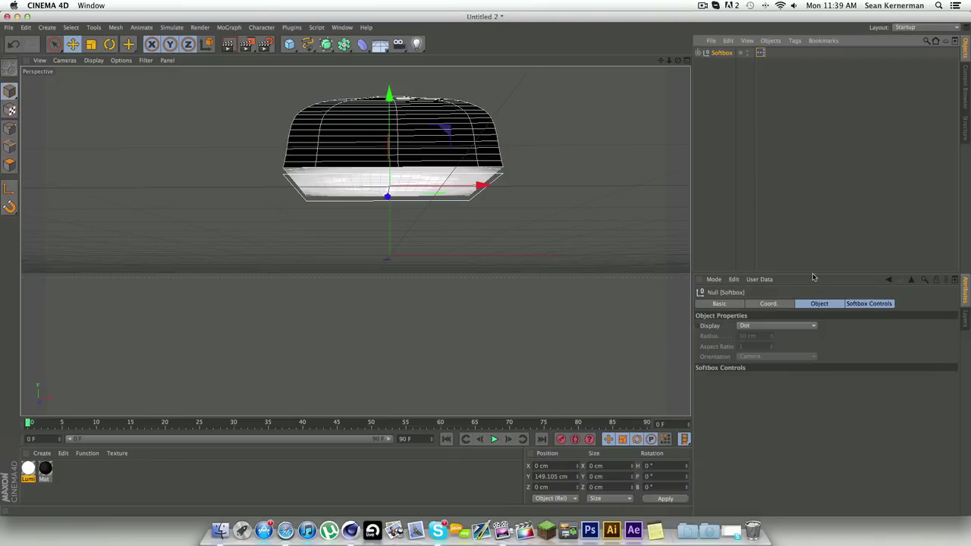
{"action": "left_click", "coordinate": [866, 305]}
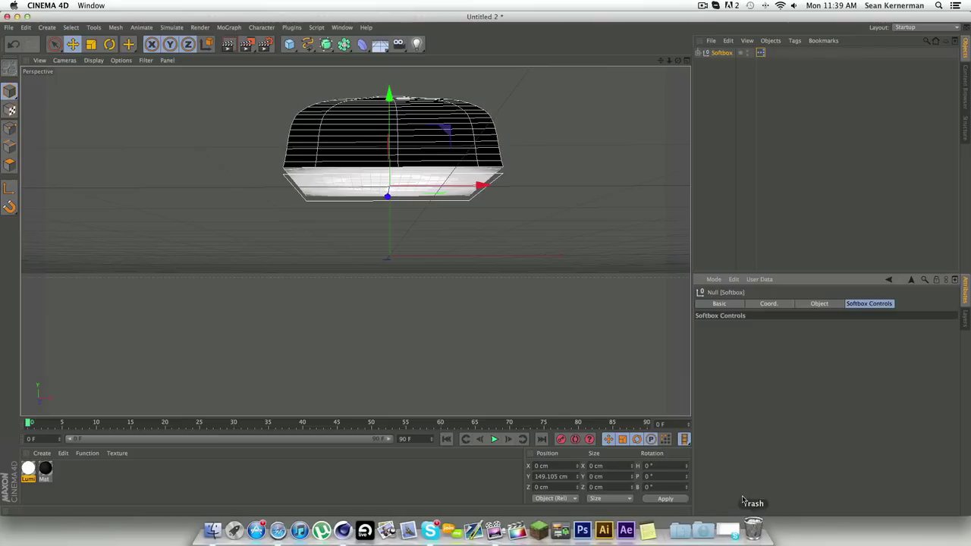
{"action": "mouse_move", "coordinate": [677, 60]}
{"action": "left_mouse_down"}
{"action": "mouse_move", "coordinate": [677, 28]}
{"action": "mouse_move", "coordinate": [701, 55]}
{"action": "mouse_move", "coordinate": [678, 85]}
{"action": "mouse_move", "coordinate": [678, 35]}
{"action": "mouse_move", "coordinate": [666, 35]}
{"action": "mouse_move", "coordinate": [666, 97]}
{"action": "mouse_move", "coordinate": [677, 95]}
{"action": "mouse_move", "coordinate": [674, 47]}
{"action": "mouse_move", "coordinate": [678, 60]}
{"action": "left_mouse_up"}
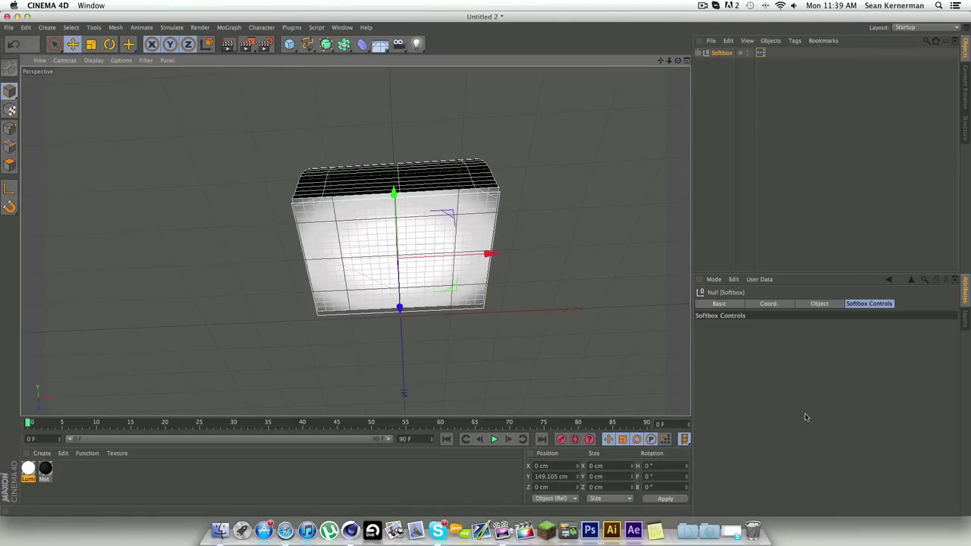
{"action": "left_click", "coordinate": [788, 197]}
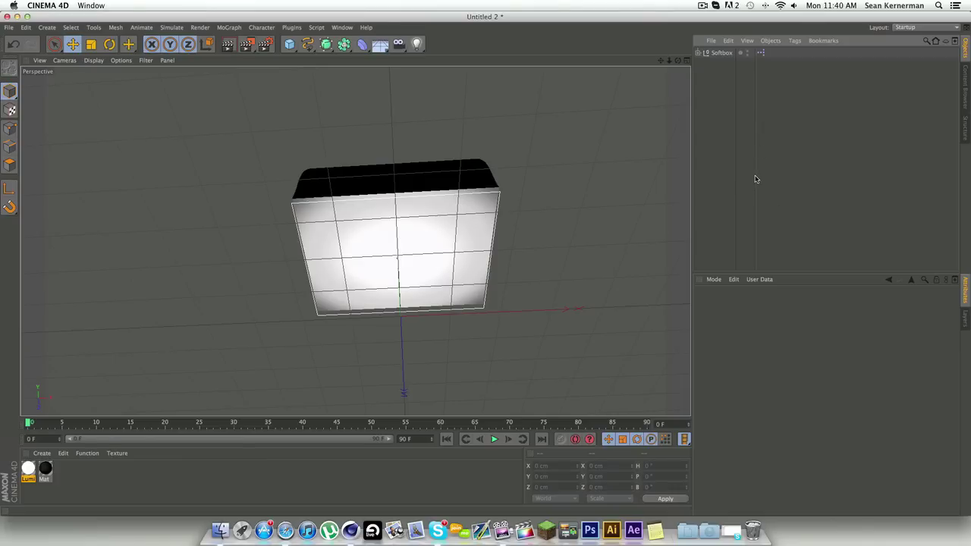
{"action": "left_click_drag", "start_coordinate": [755, 179], "coordinate": [774, 177]}
{"action": "left_click", "coordinate": [704, 6]}
{"action": "left_click", "coordinate": [732, 171]}
{"action": "left_click", "coordinate": [701, 6]}
{"action": "left_click", "coordinate": [735, 264]}
{"action": "left_click_drag", "start_coordinate": [774, 145], "coordinate": [770, 144]}
{"action": "left_click_drag", "start_coordinate": [677, 61], "coordinate": [677, 151]}
{"action": "left_click_drag", "start_coordinate": [354, 241], "coordinate": [355, 241]}
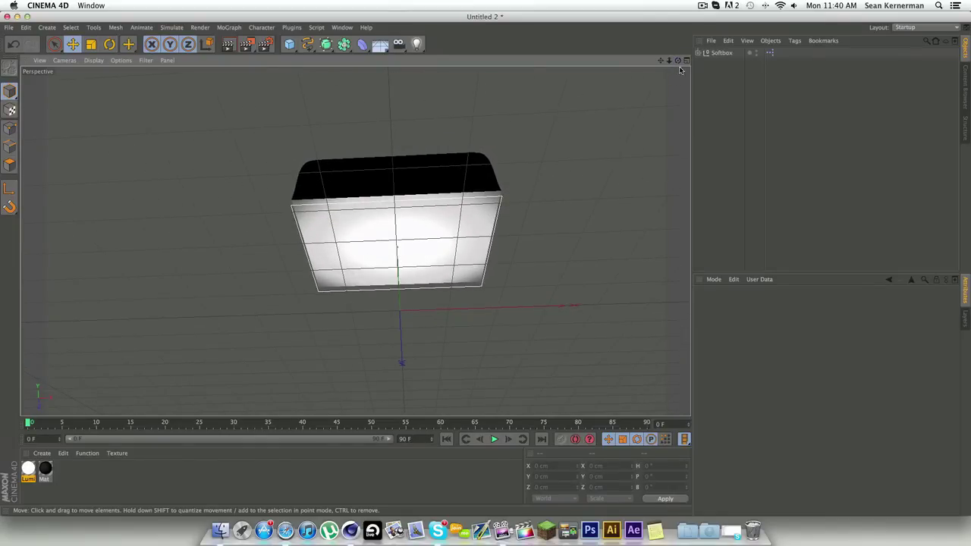